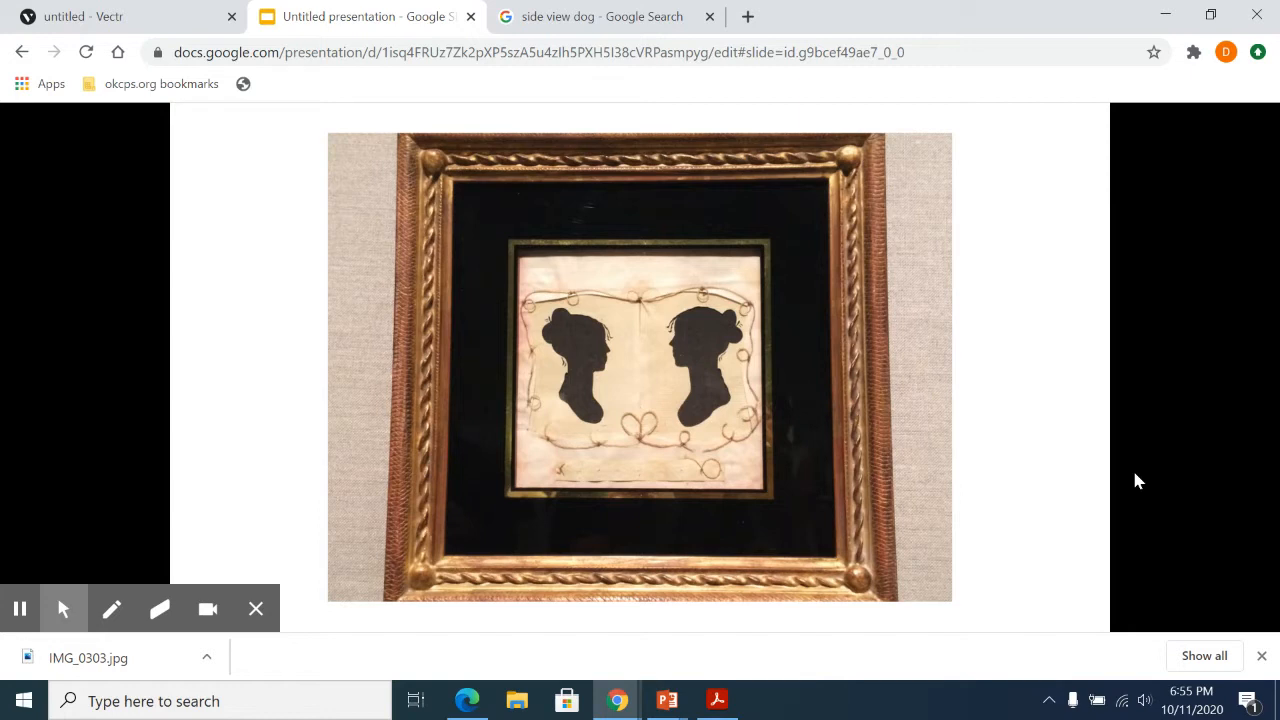
Look through the silhouette example slides and the Google results for "side view dog"
{"action": "left_click", "coordinate": [1006, 436]}
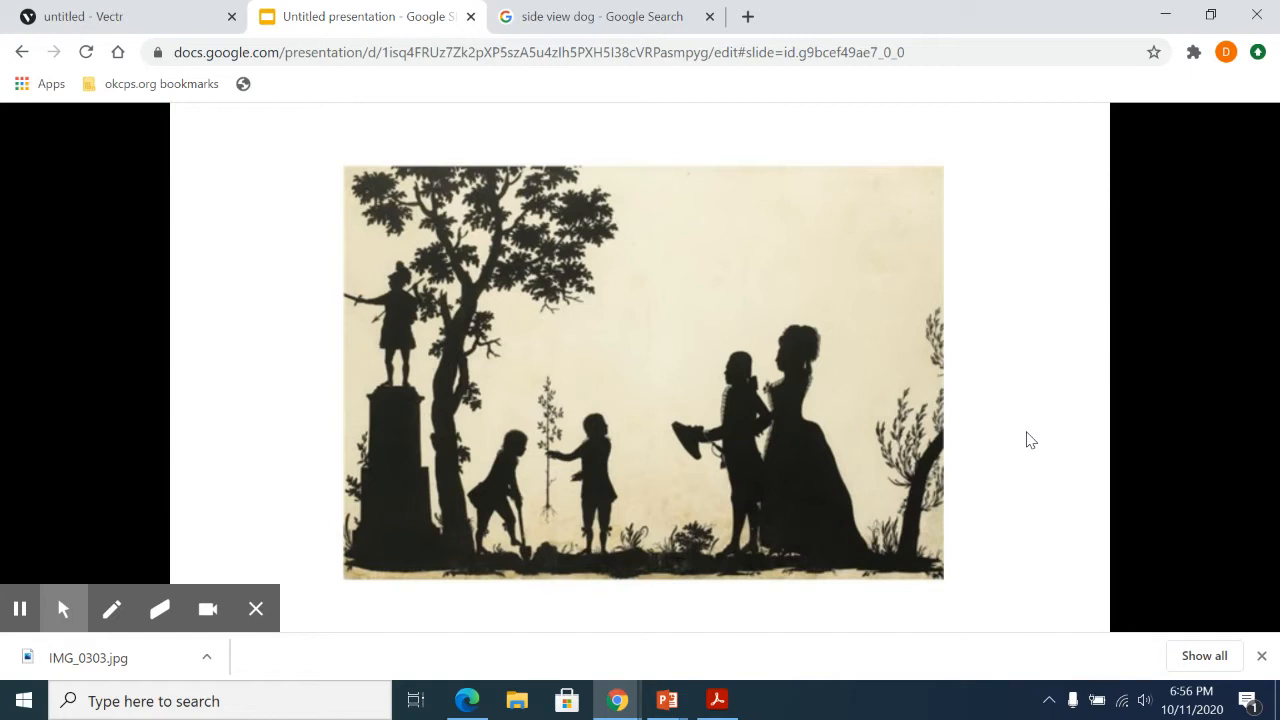
{"action": "left_click", "coordinate": [1030, 440]}
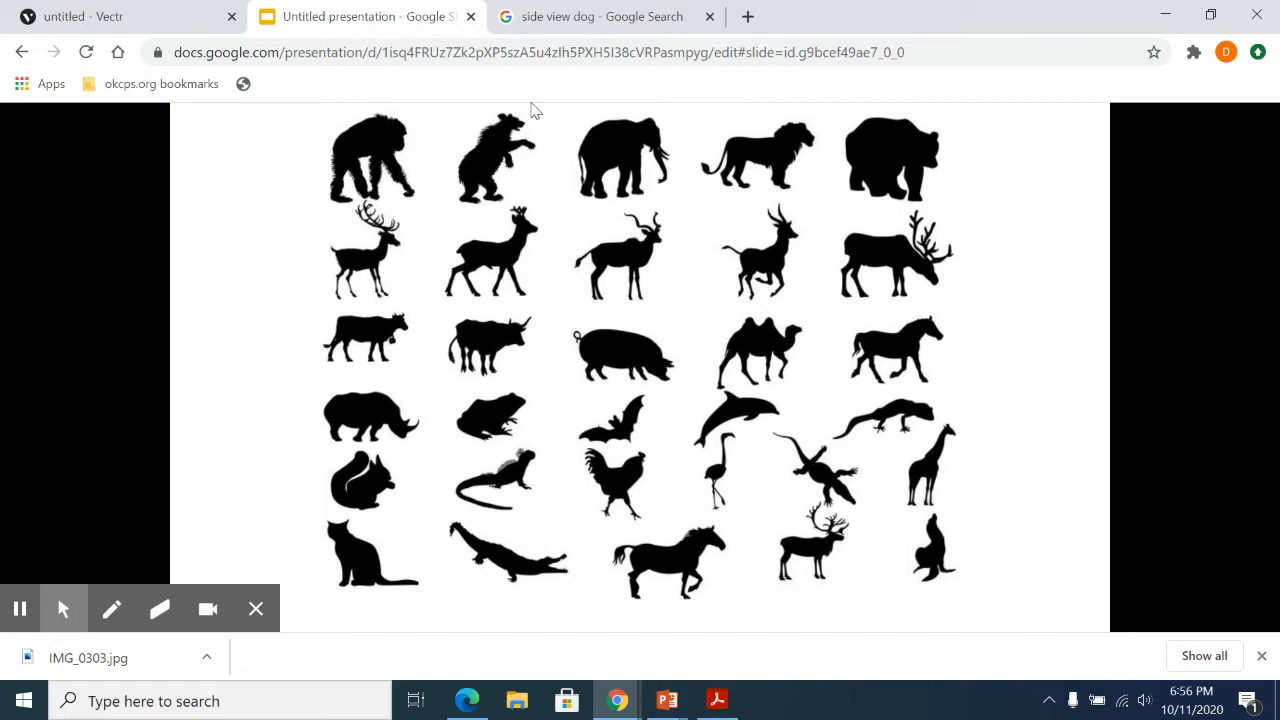
{"action": "left_click", "coordinate": [566, 20]}
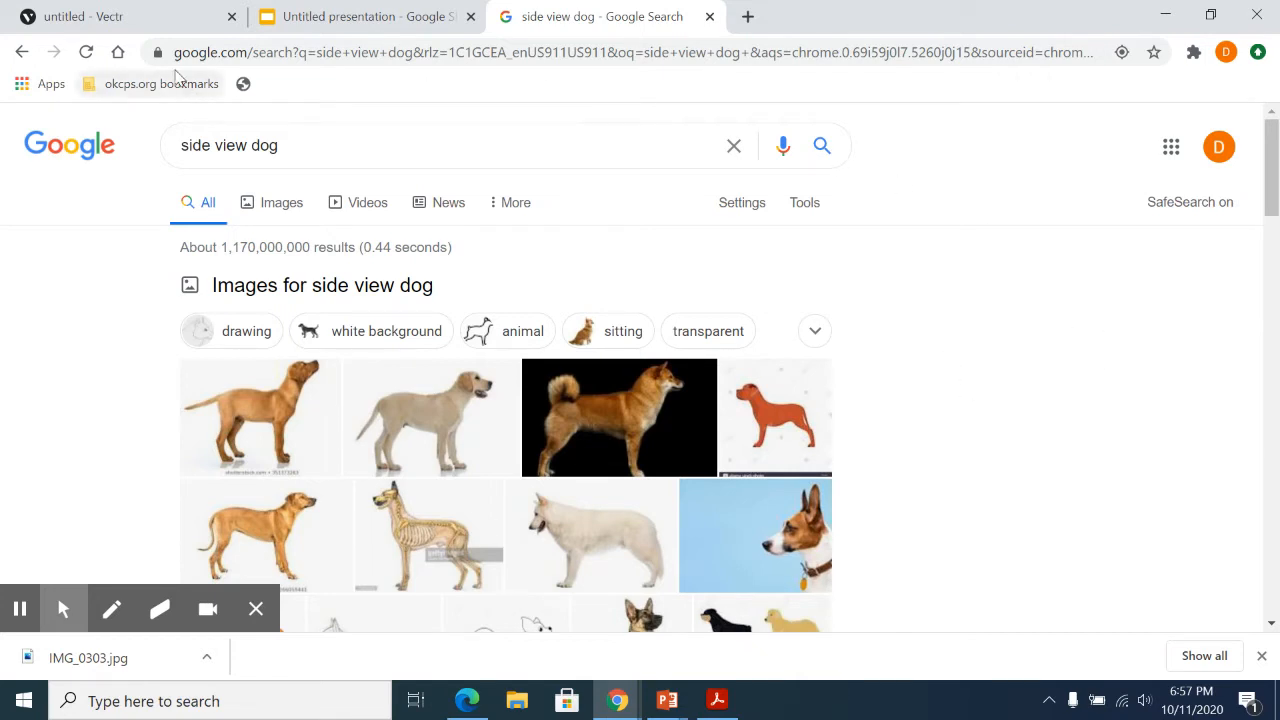
Switch to Vectr, import the IMG_0303 dog photo from Downloads and lock its layer
{"action": "left_click", "coordinate": [152, 21]}
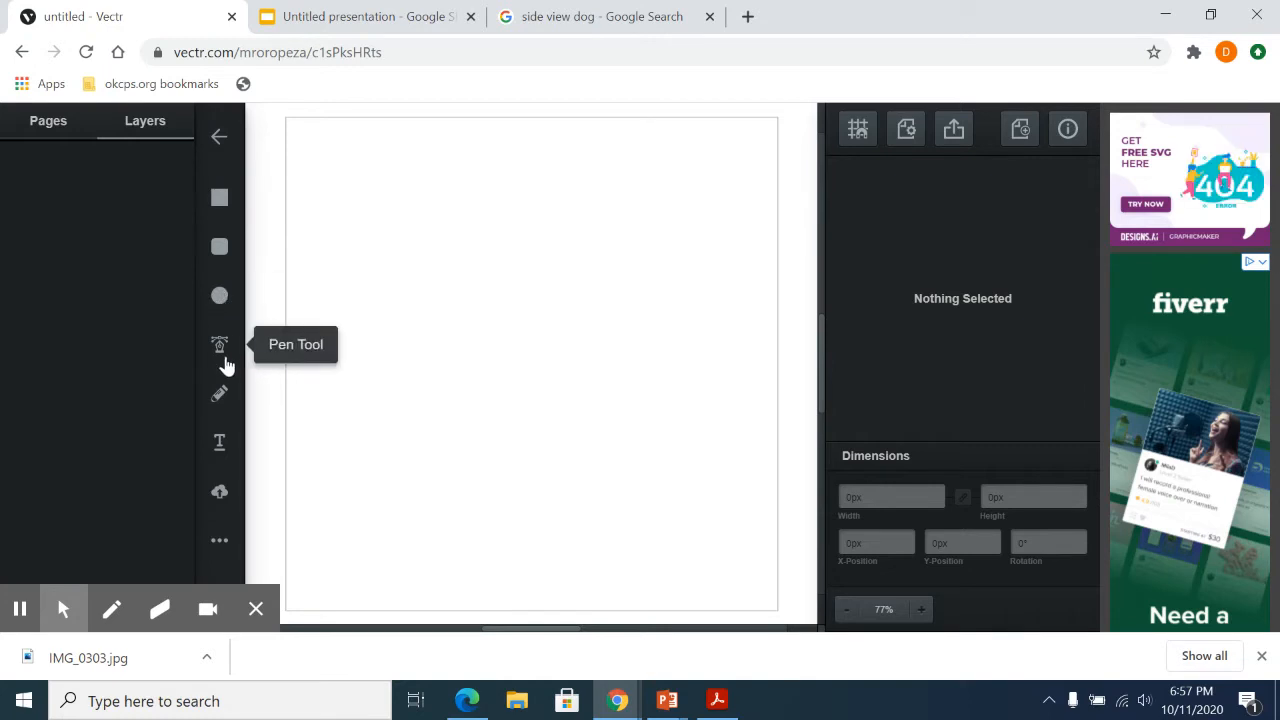
{"action": "left_click", "coordinate": [220, 497]}
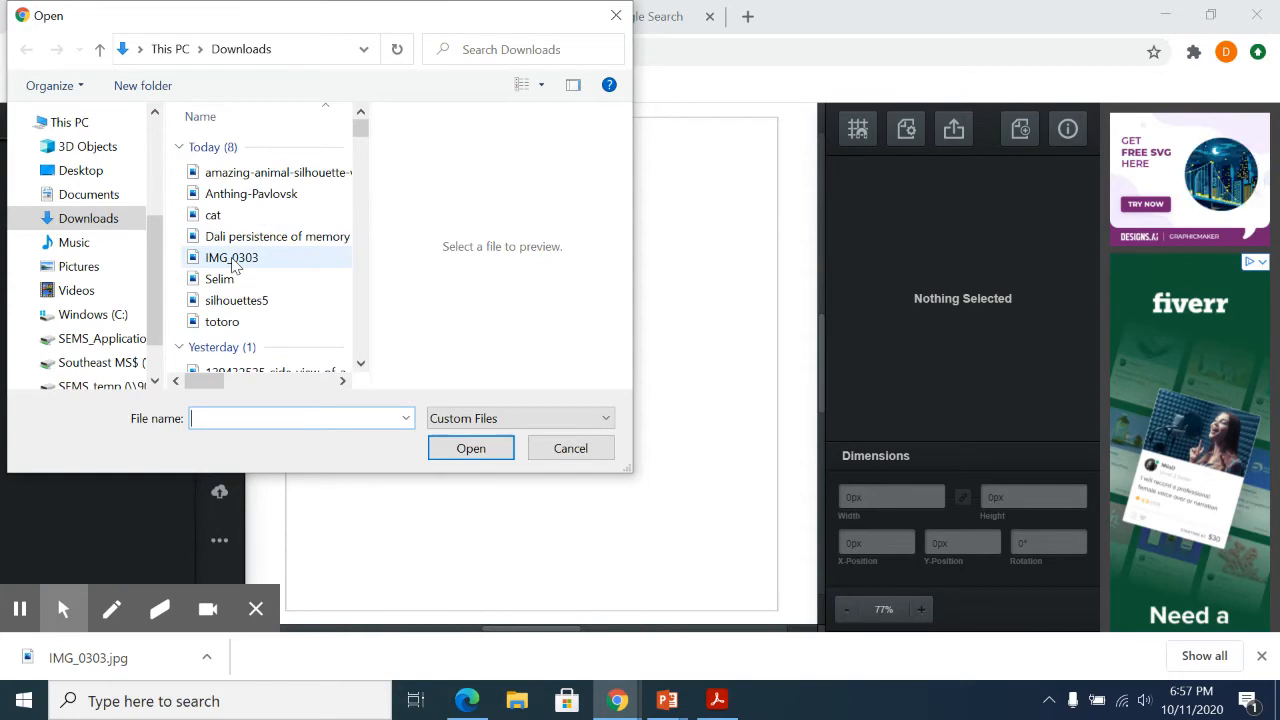
{"action": "left_click", "coordinate": [233, 265]}
{"action": "left_click", "coordinate": [465, 461]}
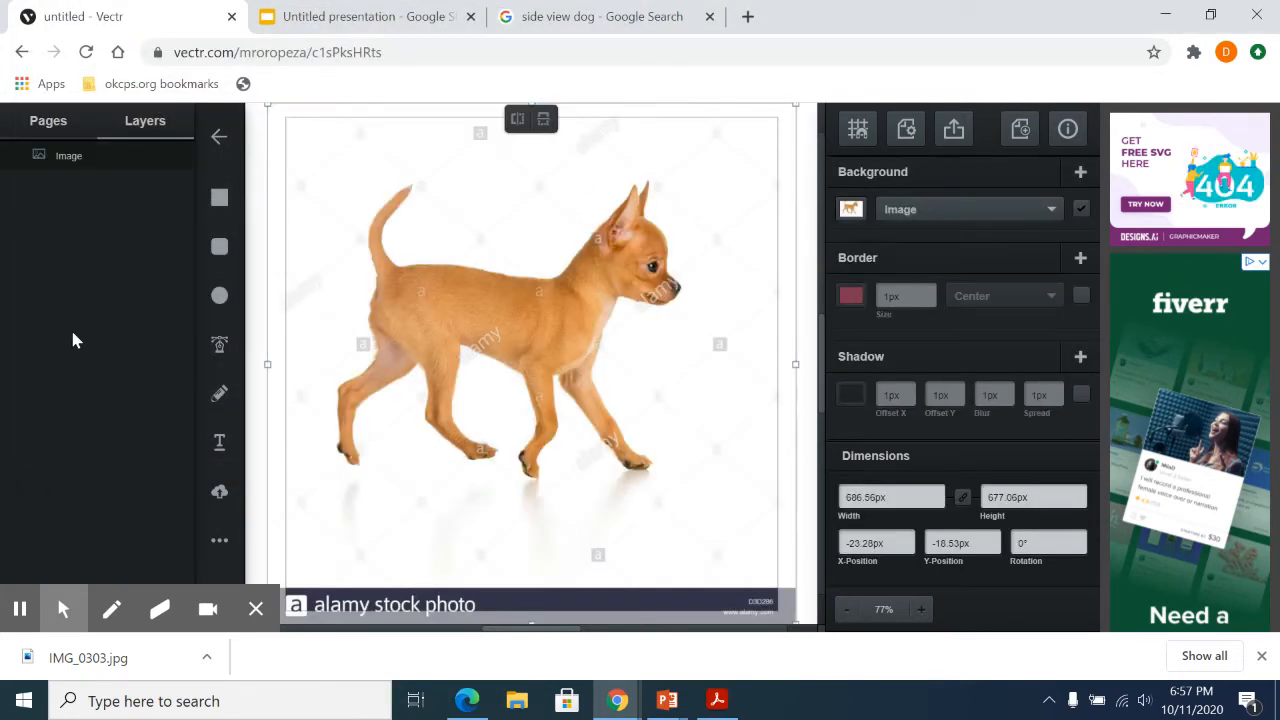
{"action": "double_click", "coordinate": [122, 155]}
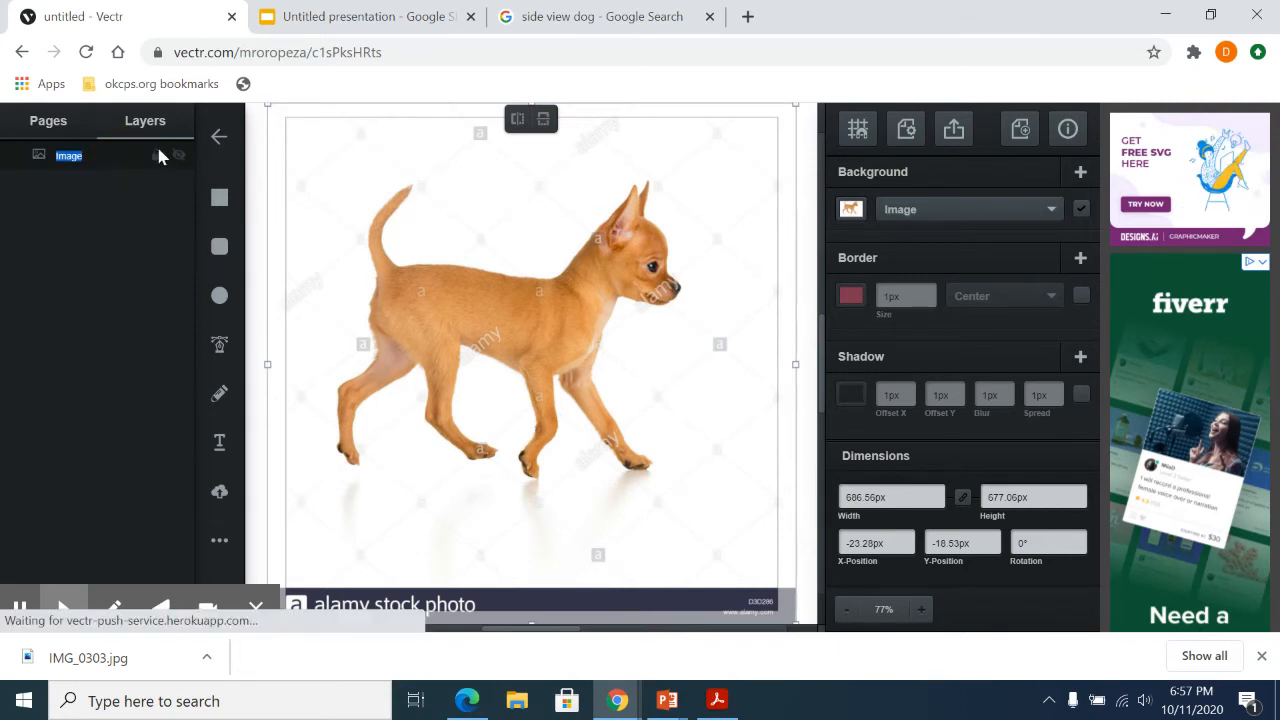
{"action": "left_click", "coordinate": [156, 156]}
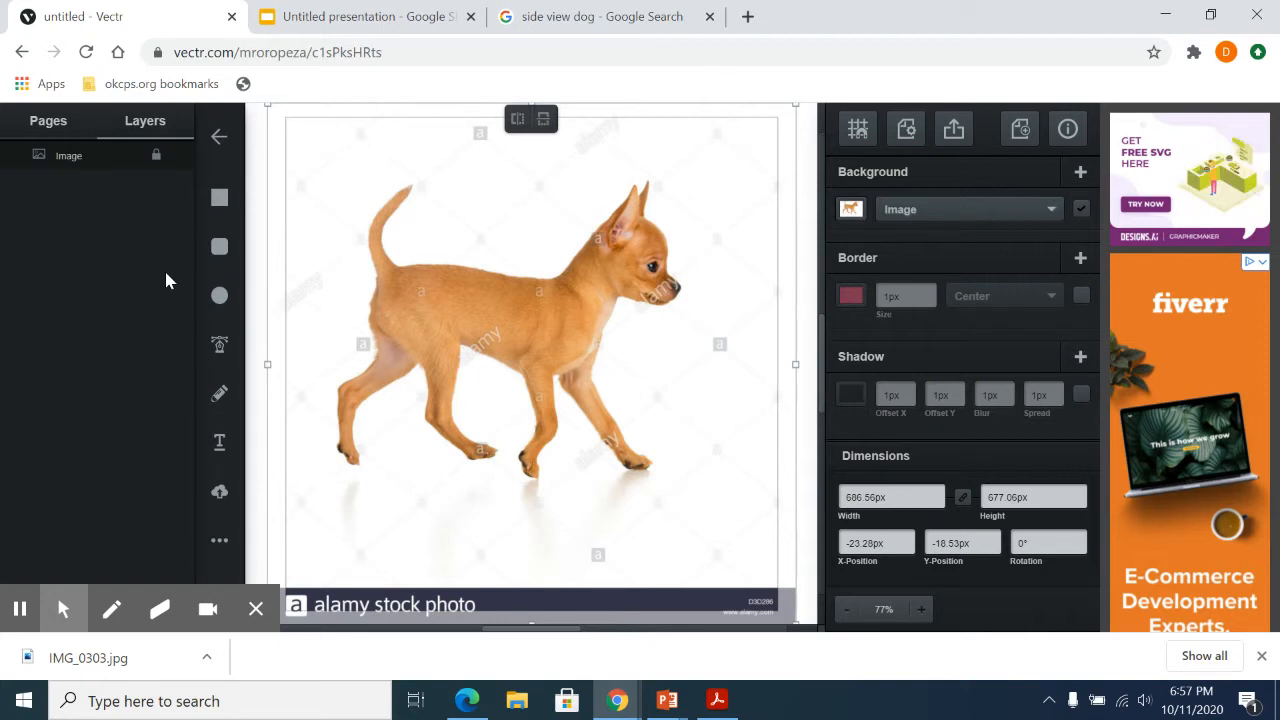
Start a Pen tool path at the base of the dog's neck and trace up the nape to the back of the ear
{"action": "left_click", "coordinate": [218, 350]}
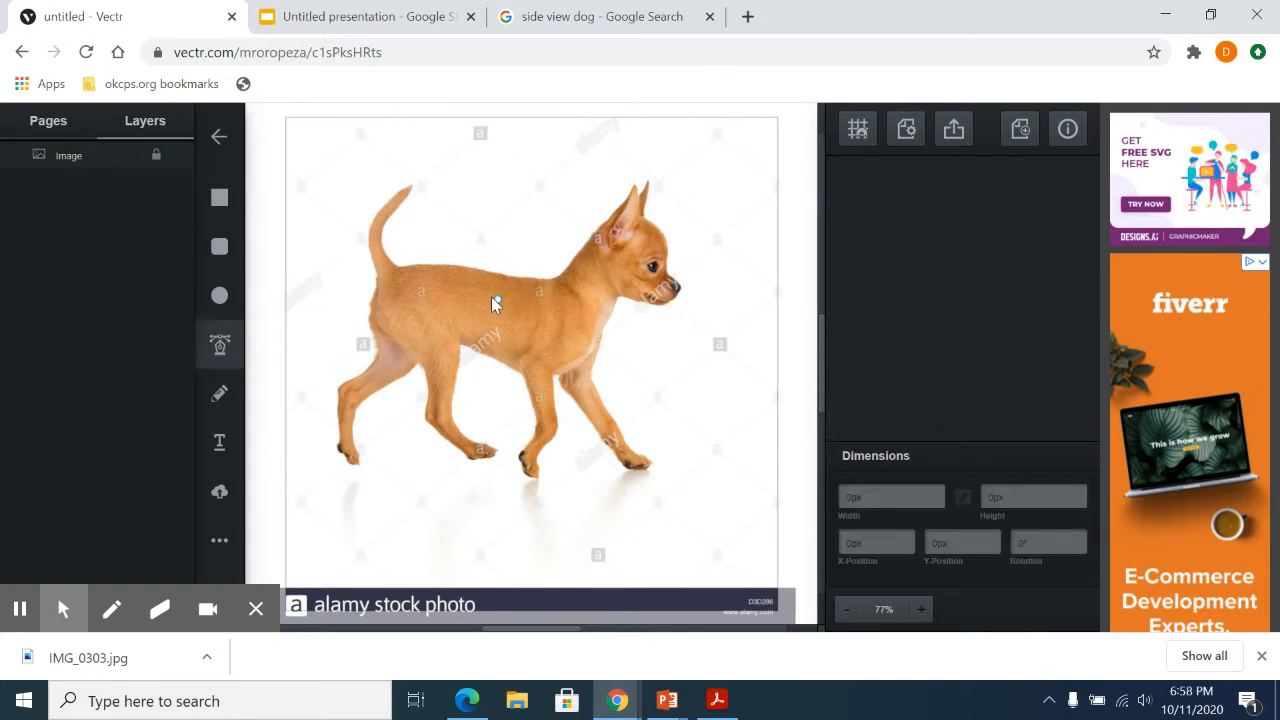
{"action": "left_click", "coordinate": [513, 277]}
{"action": "left_click", "coordinate": [572, 267]}
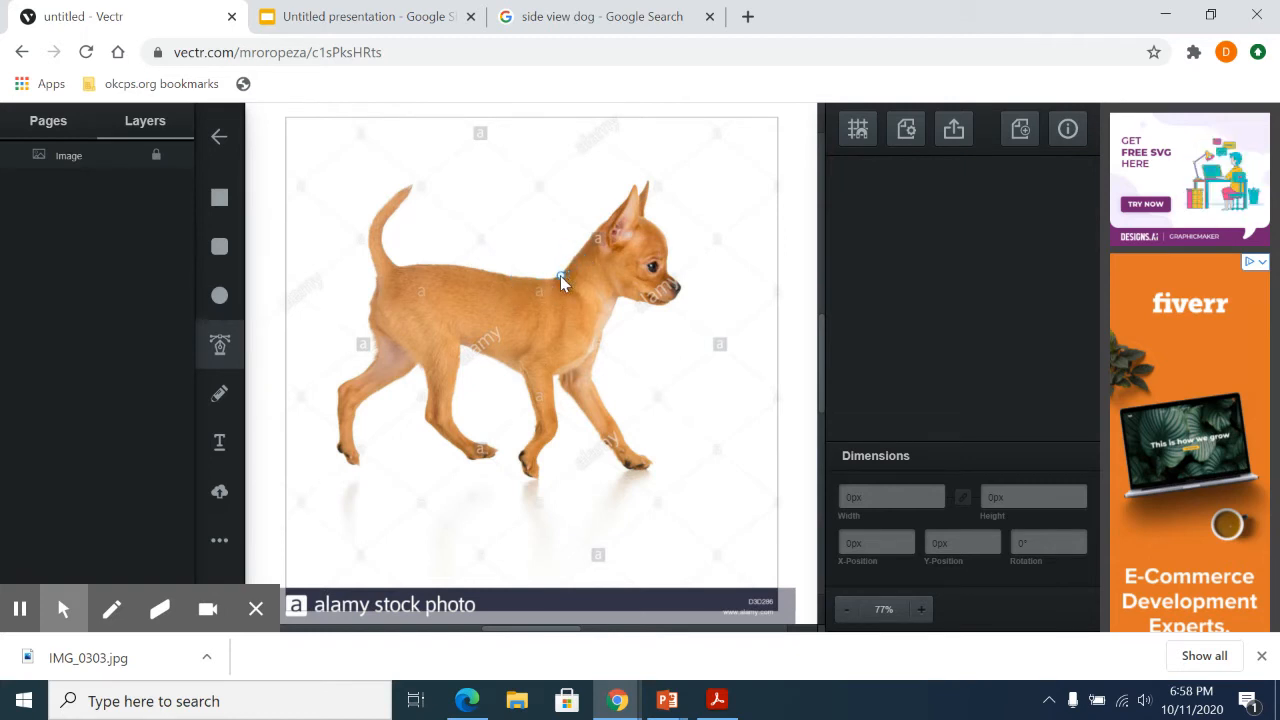
{"action": "left_click", "coordinate": [561, 277]}
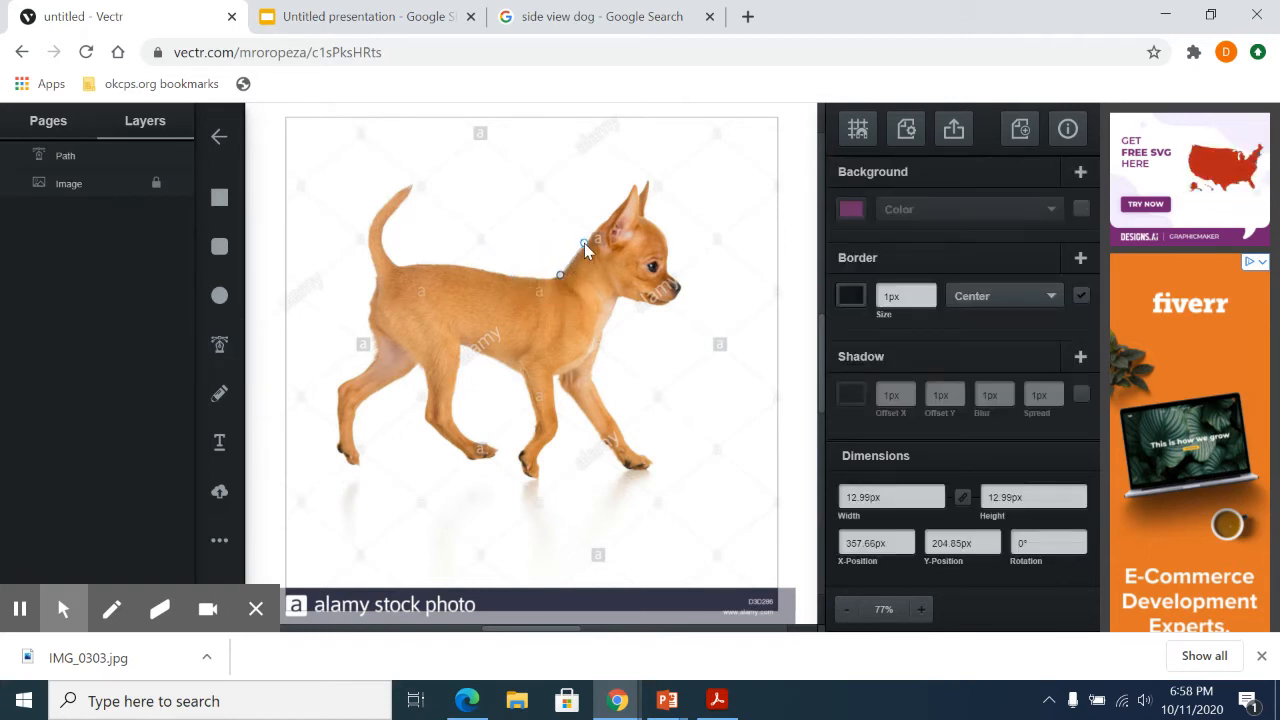
{"action": "left_click", "coordinate": [585, 242]}
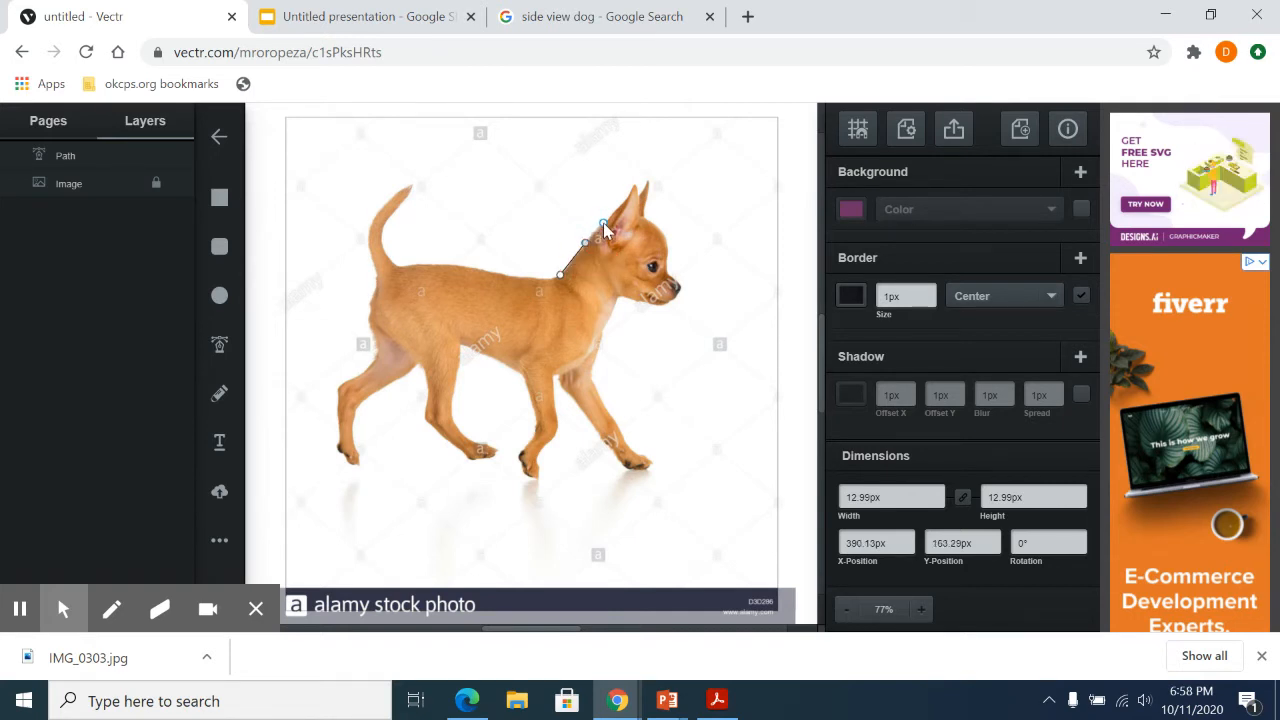
{"action": "left_click", "coordinate": [603, 223]}
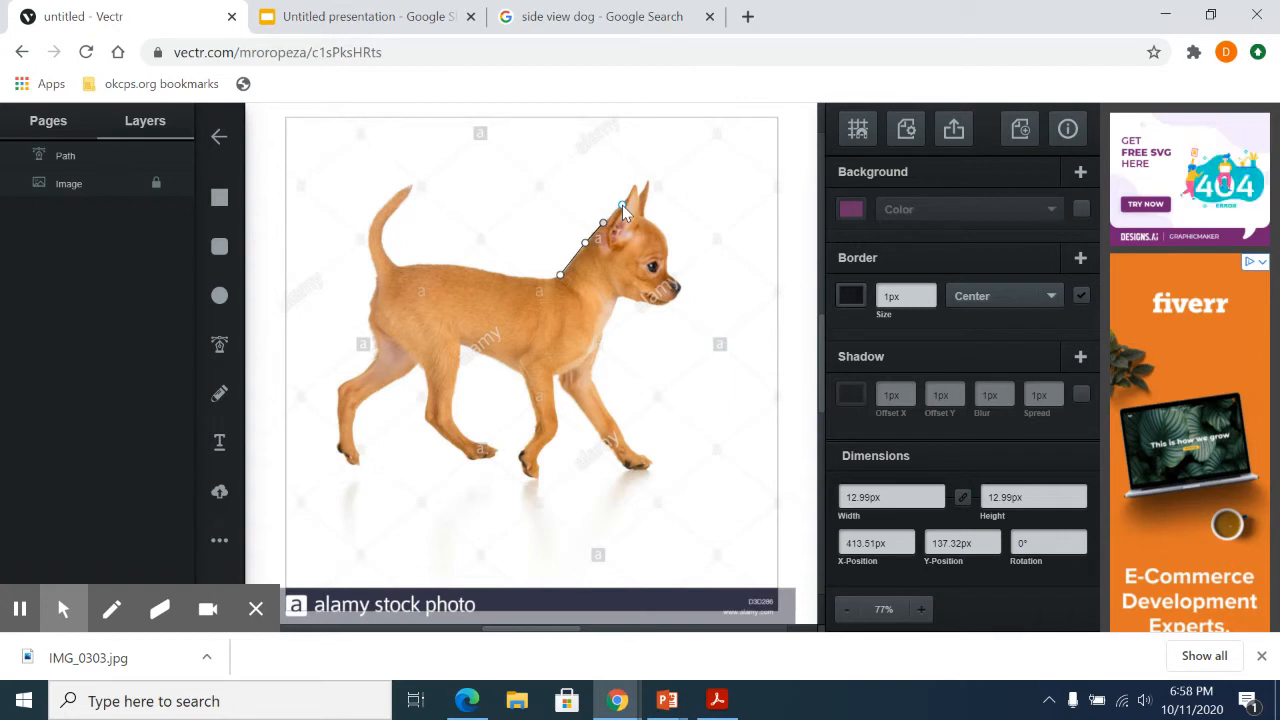
Extend the path up the near ear to its tip, down into the notch and up to the far ear's tip
{"action": "left_click", "coordinate": [622, 205]}
{"action": "left_click", "coordinate": [635, 186]}
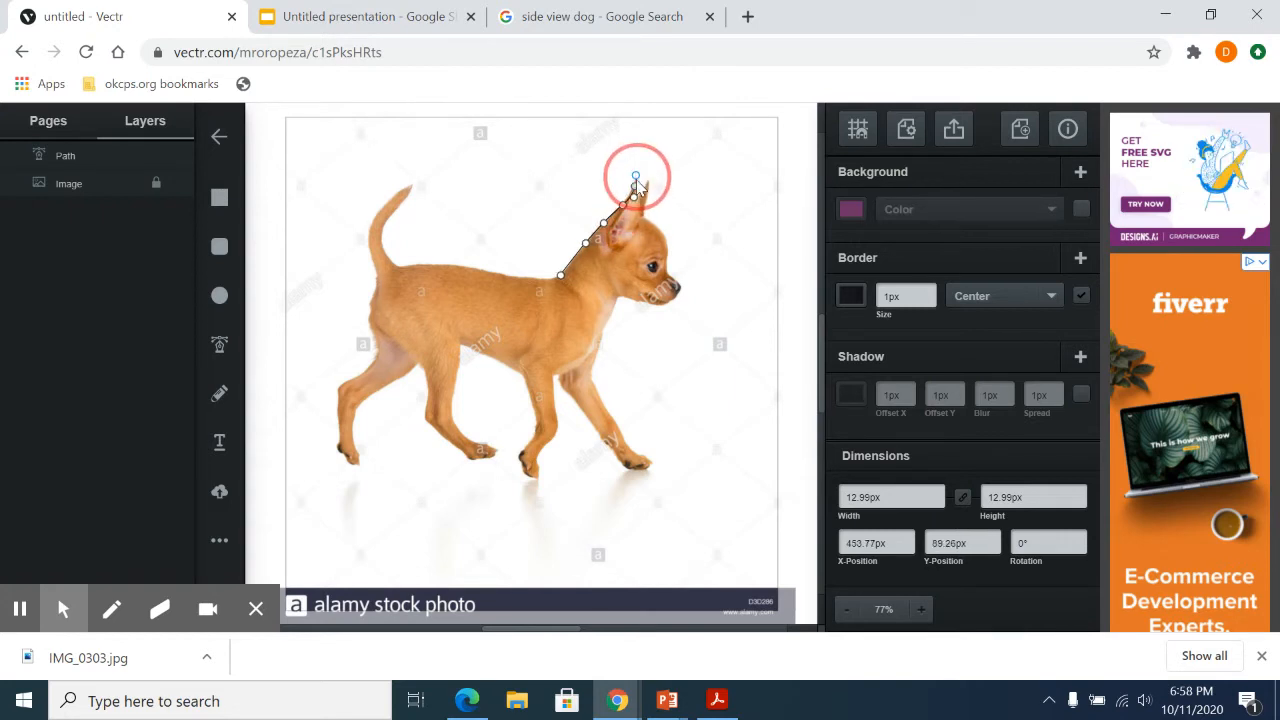
{"action": "left_click", "coordinate": [637, 185]}
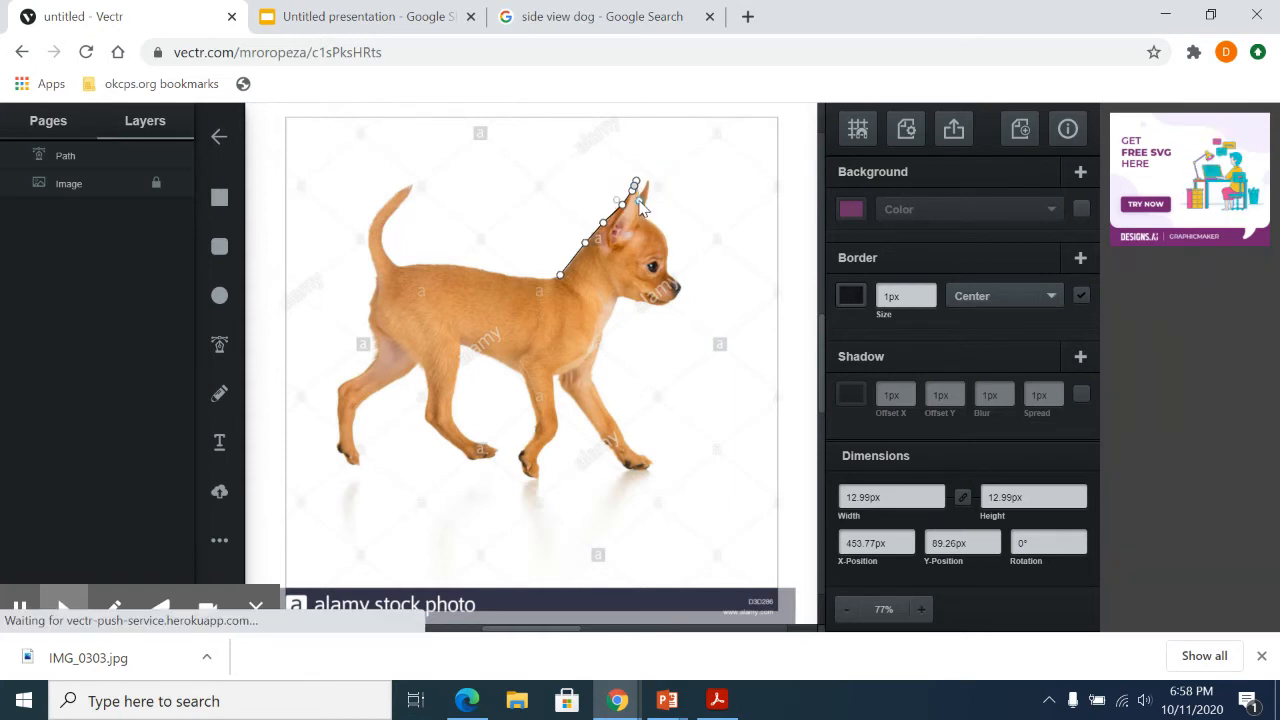
{"action": "left_click", "coordinate": [642, 192]}
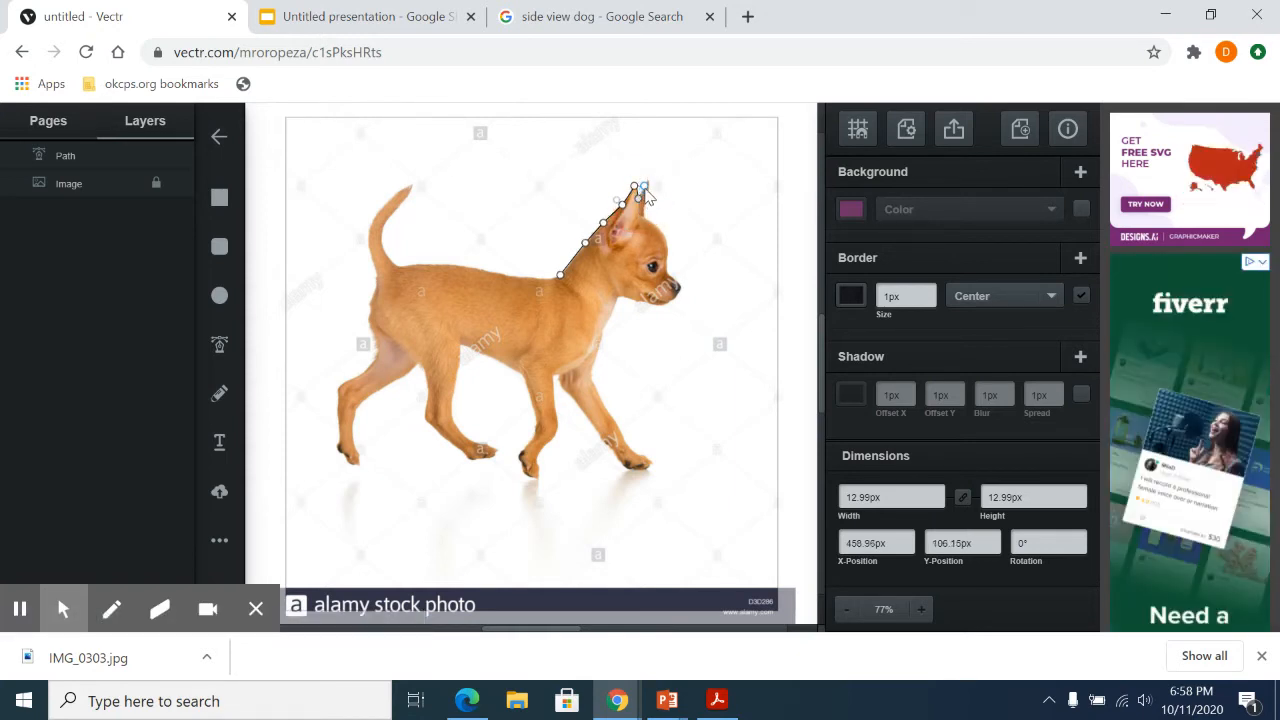
{"action": "left_click", "coordinate": [647, 182]}
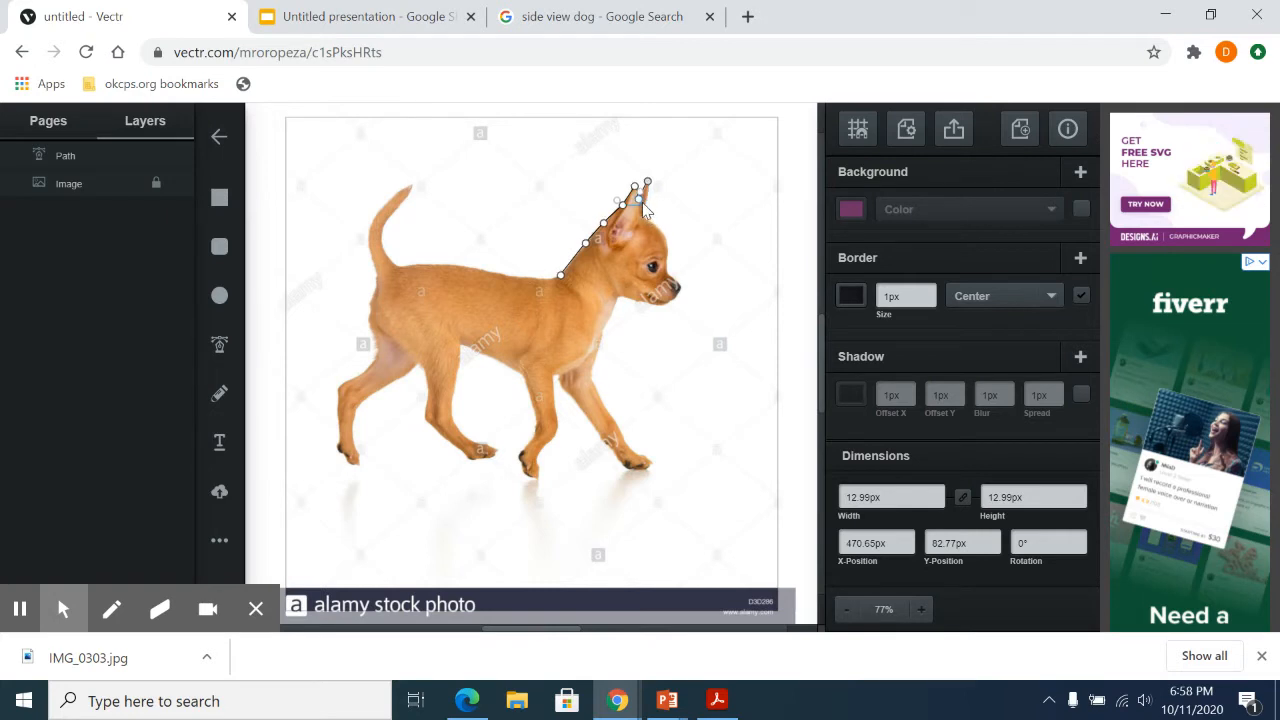
{"action": "left_click", "coordinate": [648, 206]}
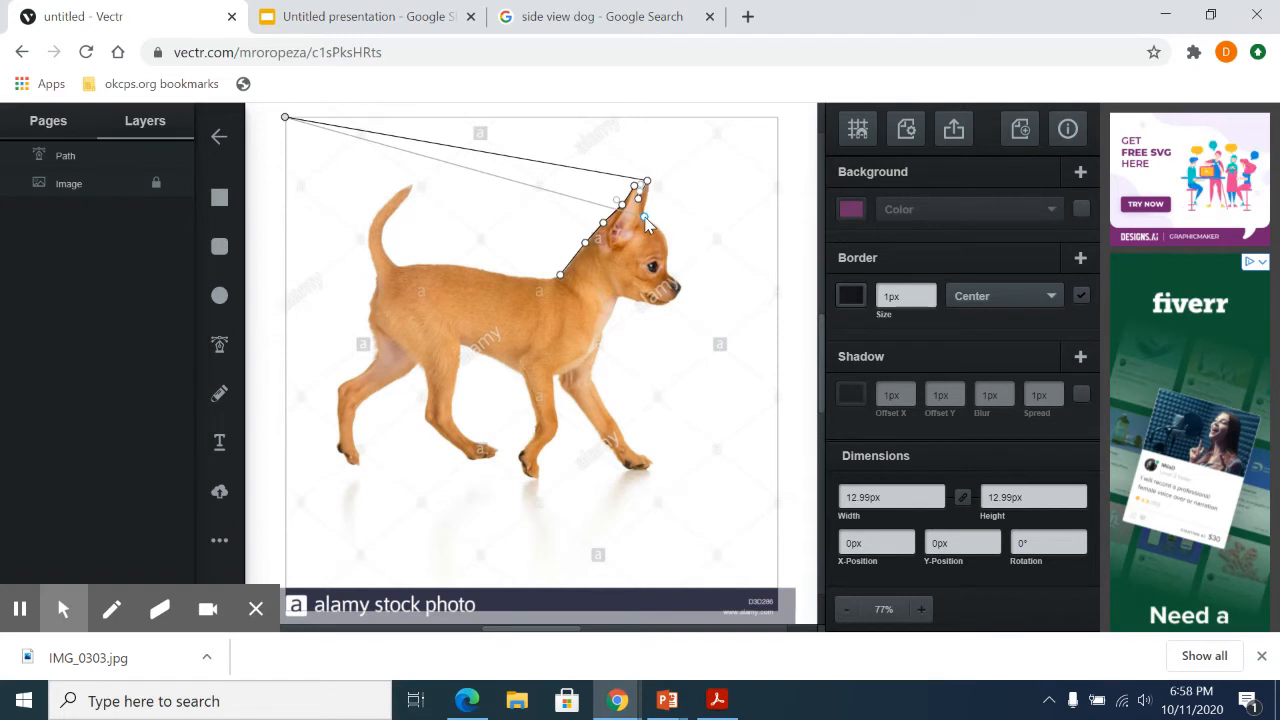
{"action": "left_click", "coordinate": [649, 225]}
{"action": "left_click", "coordinate": [651, 229]}
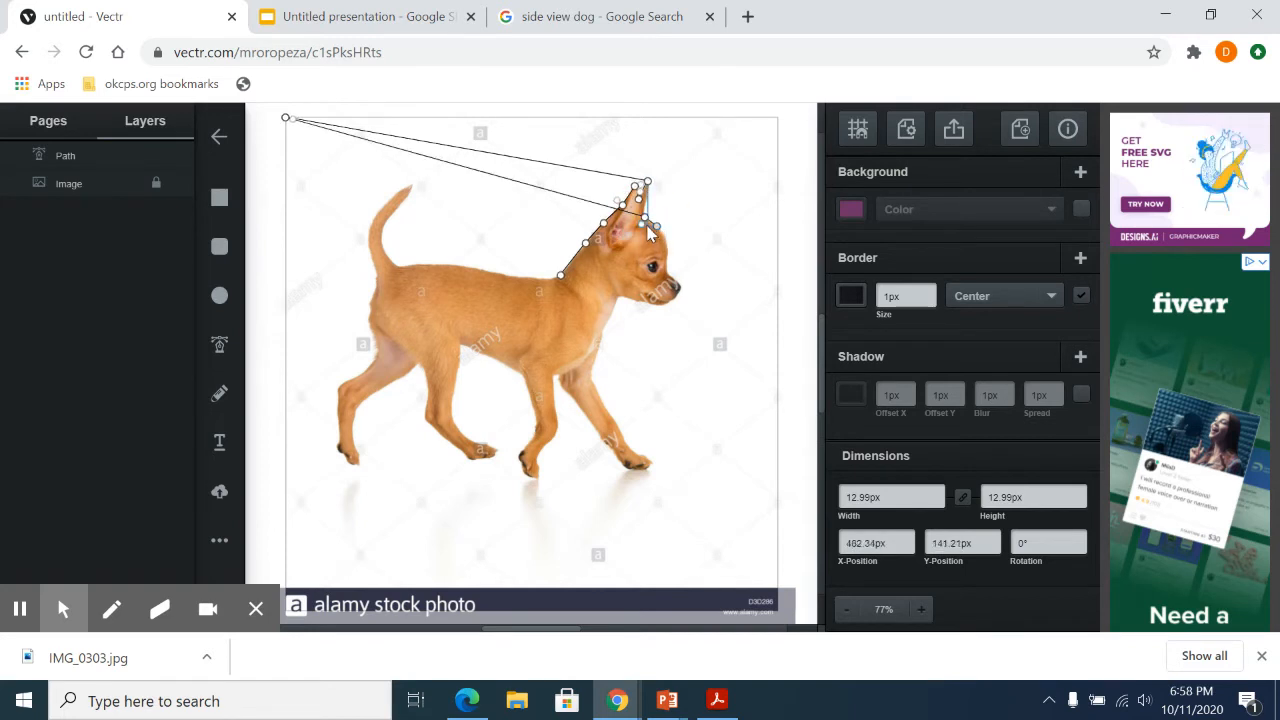
{"action": "left_click", "coordinate": [652, 233]}
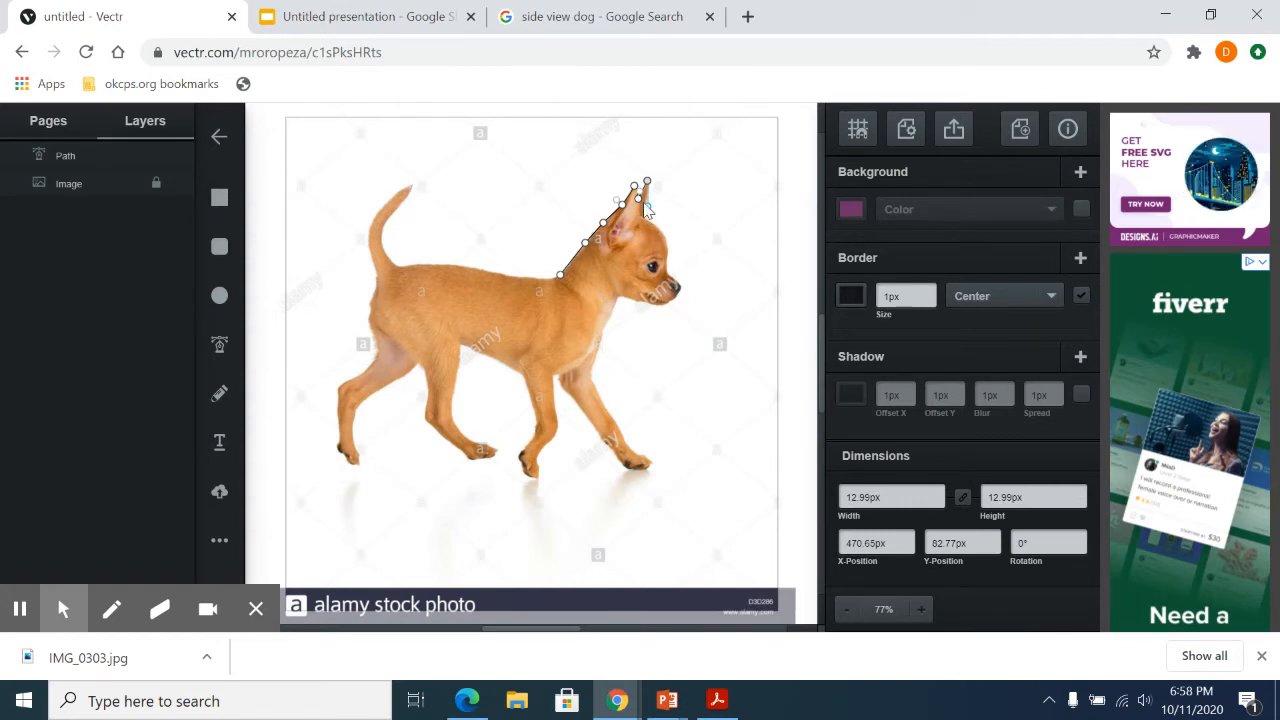
Trace the path down the far ear, along the curved forehead and around the nose to the chin
{"action": "left_click", "coordinate": [647, 212]}
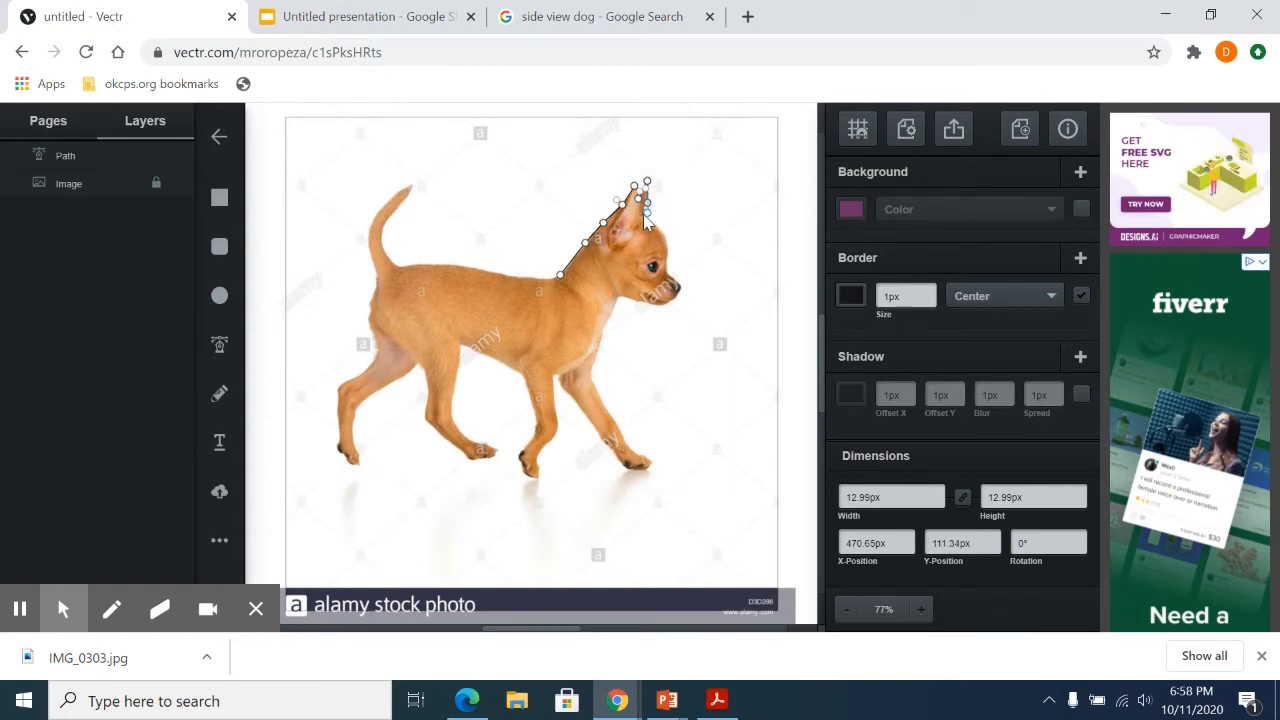
{"action": "left_click", "coordinate": [641, 216]}
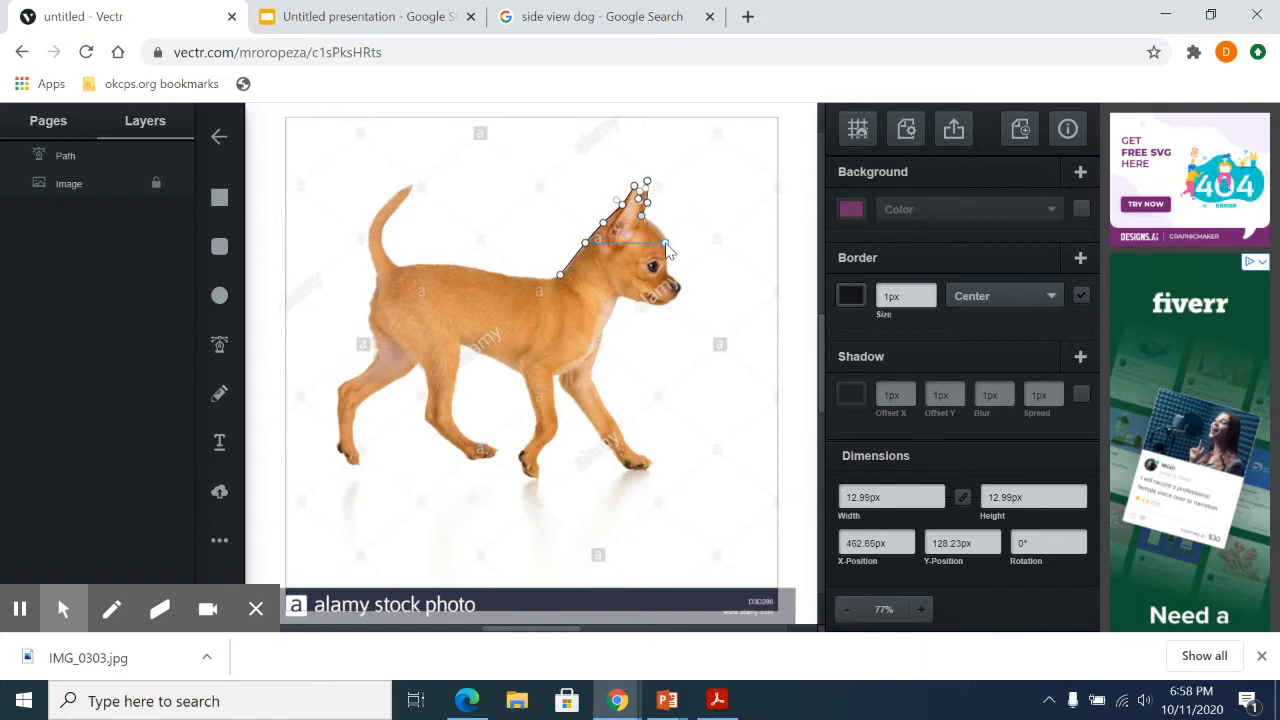
{"action": "left_click", "coordinate": [666, 250]}
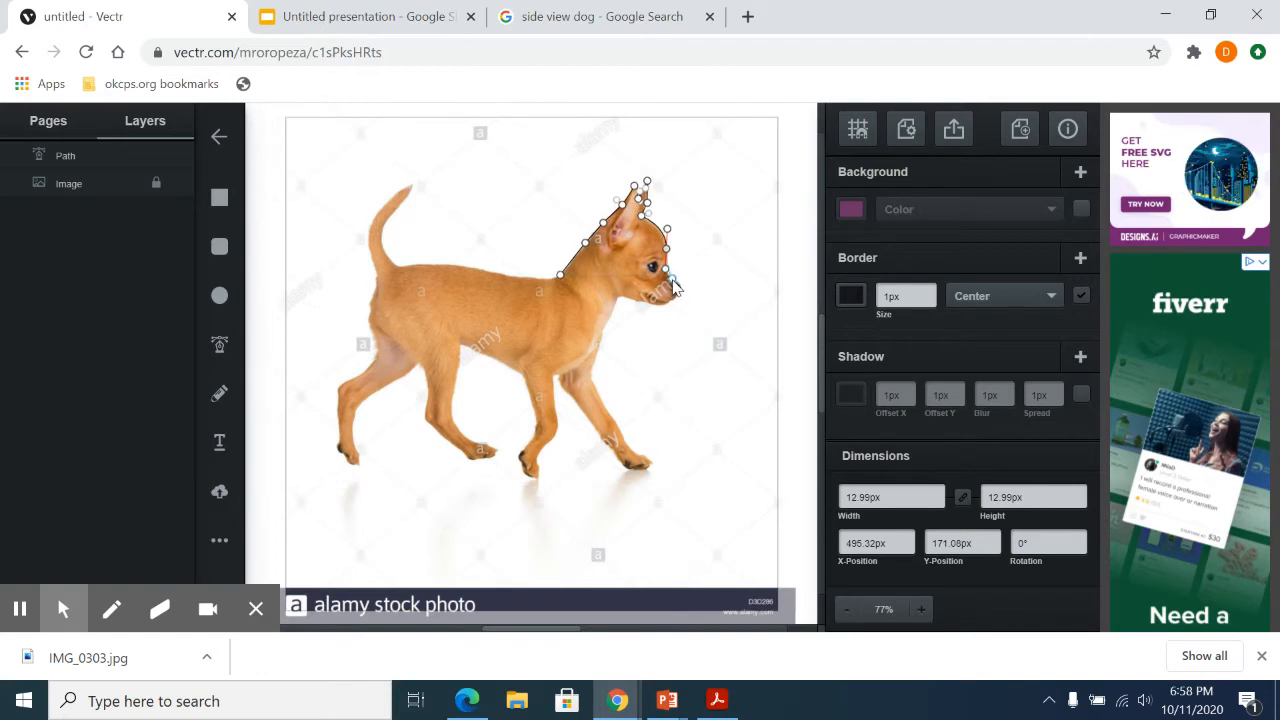
{"action": "left_click", "coordinate": [670, 276]}
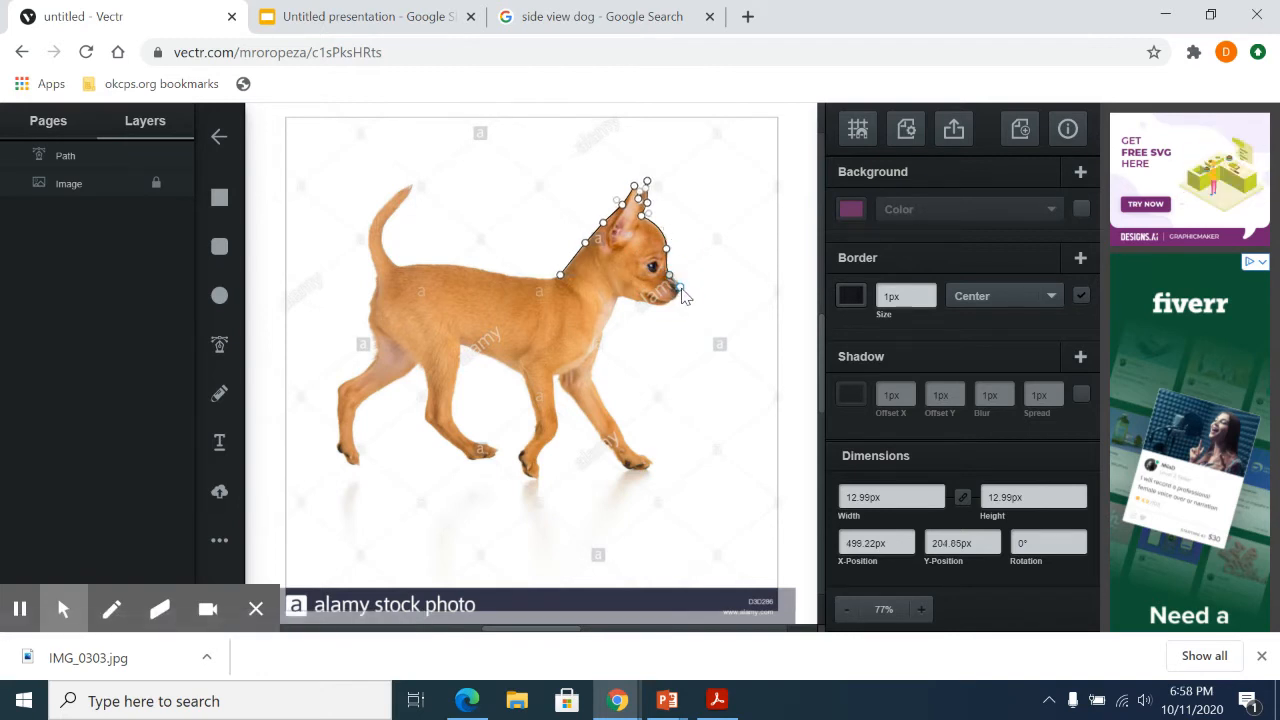
{"action": "left_click", "coordinate": [680, 288]}
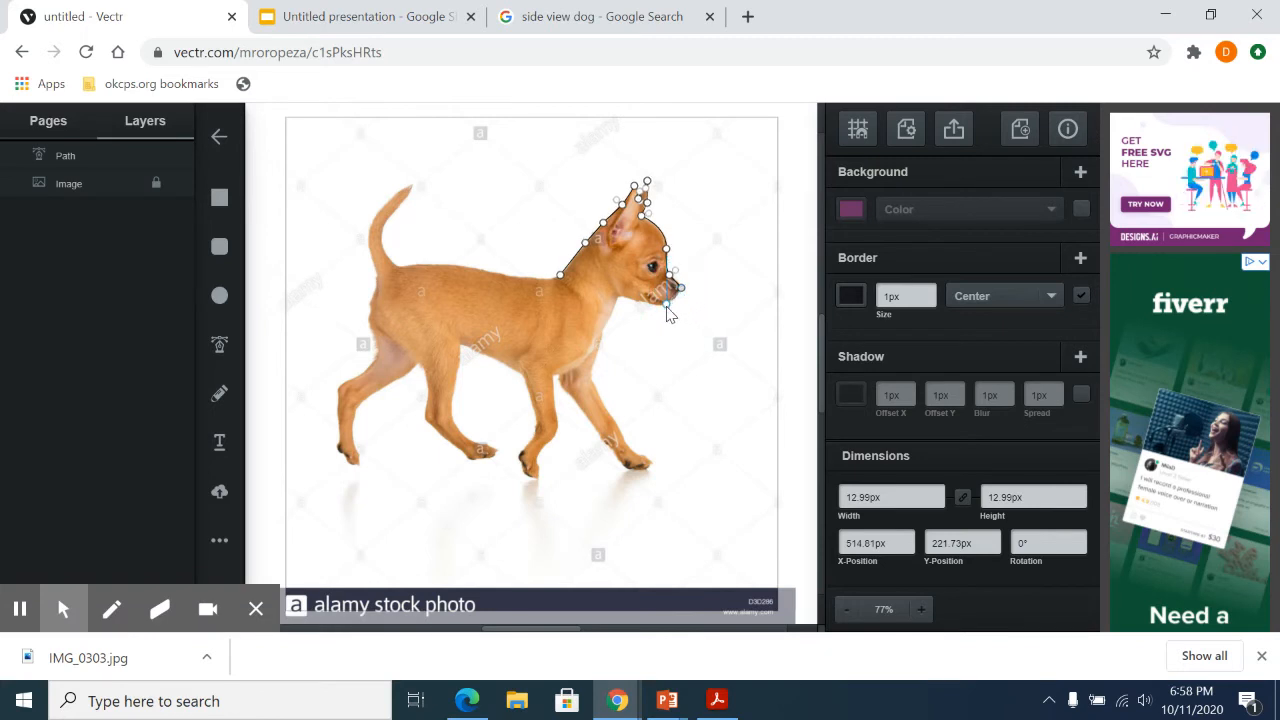
{"action": "left_click", "coordinate": [667, 305]}
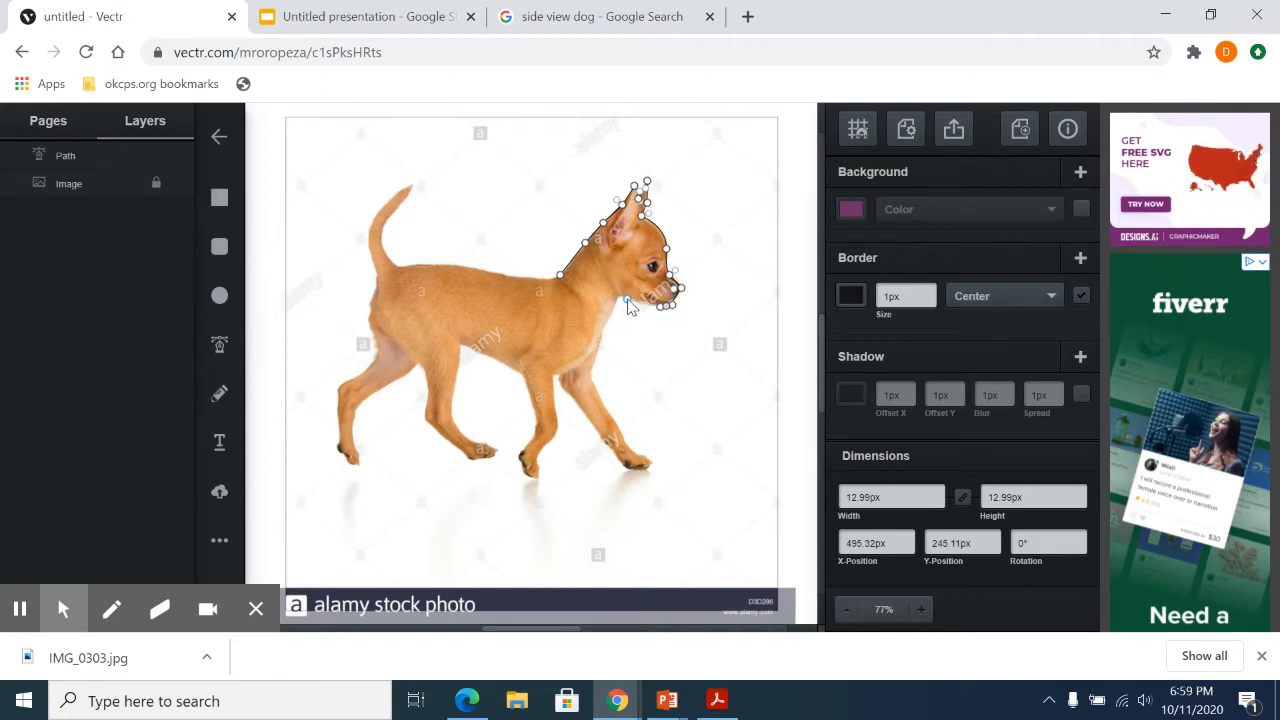
Continue the path along the jaw, down the throat and around the chest to the top of the leading front leg
{"action": "left_click", "coordinate": [616, 304]}
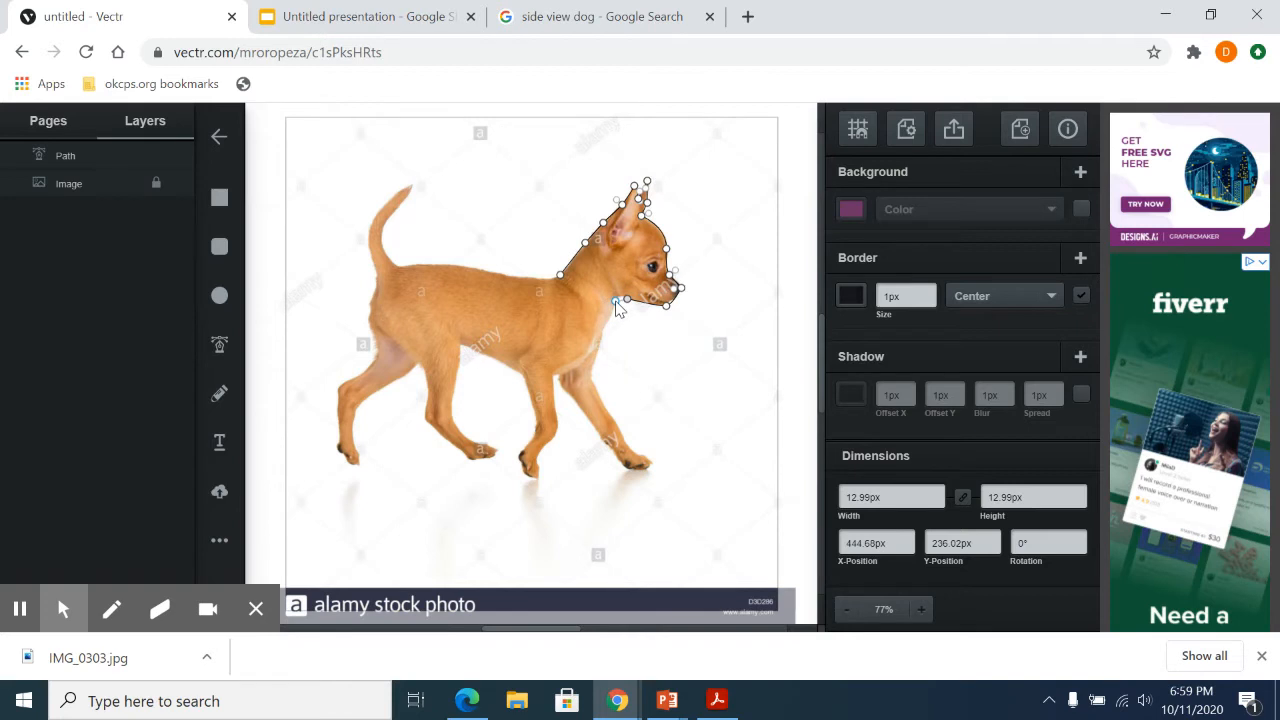
{"action": "left_click", "coordinate": [616, 306]}
{"action": "left_click", "coordinate": [612, 314]}
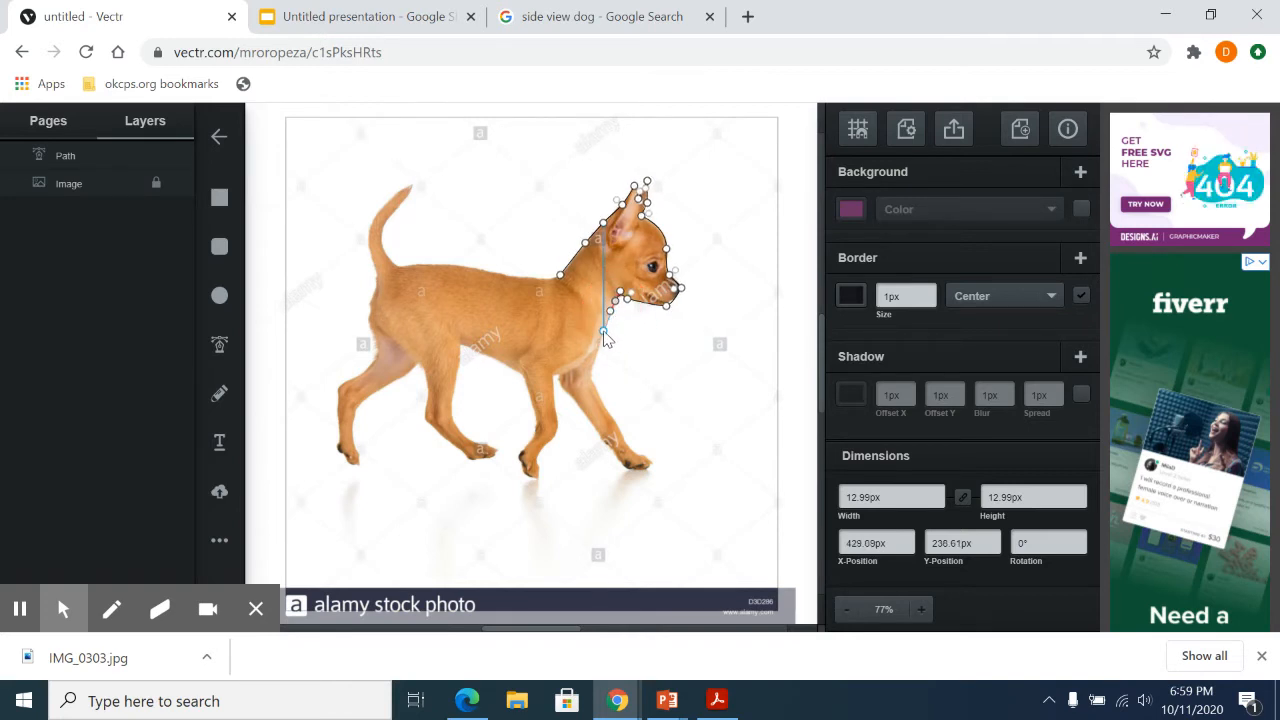
{"action": "left_click", "coordinate": [603, 333]}
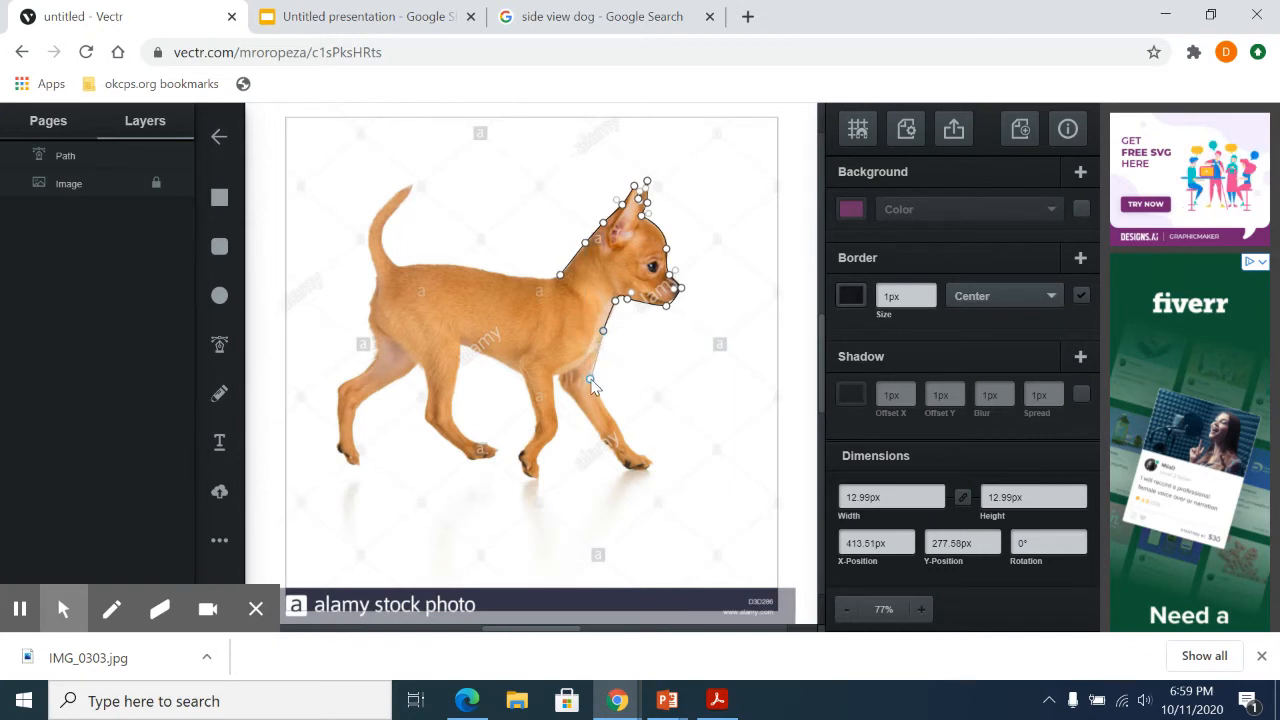
{"action": "left_click", "coordinate": [578, 368]}
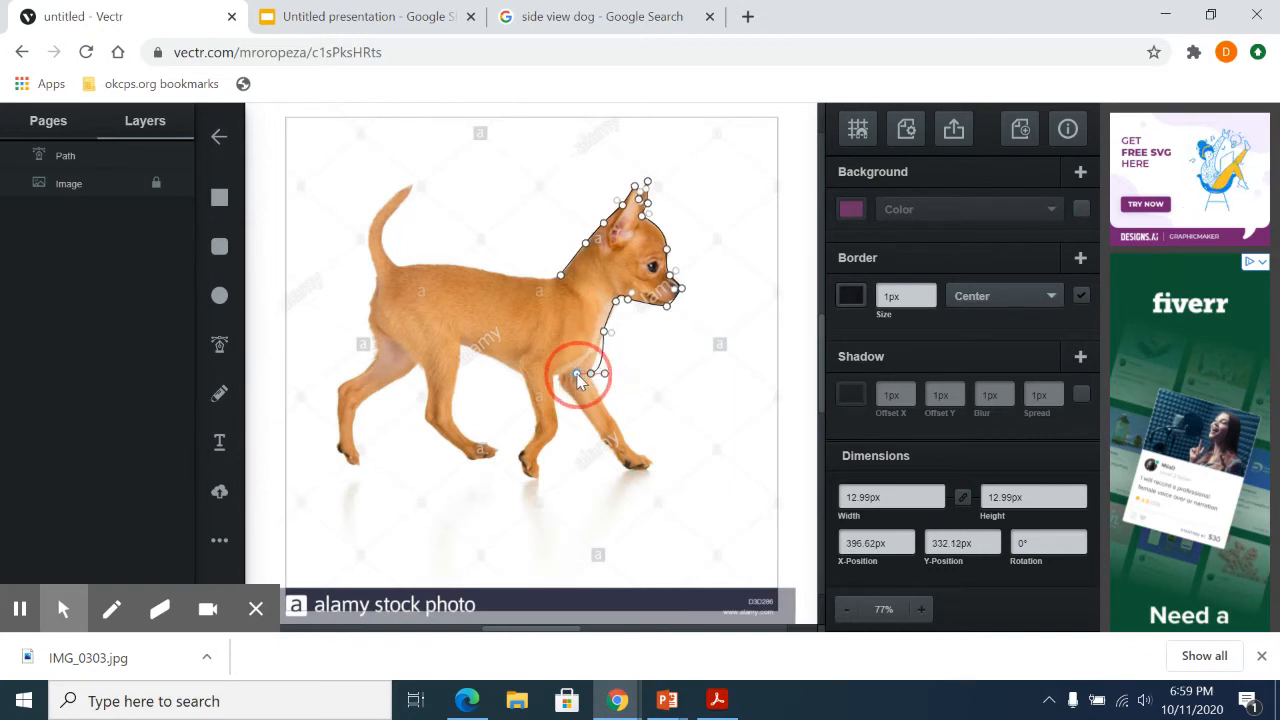
{"action": "left_click", "coordinate": [587, 389]}
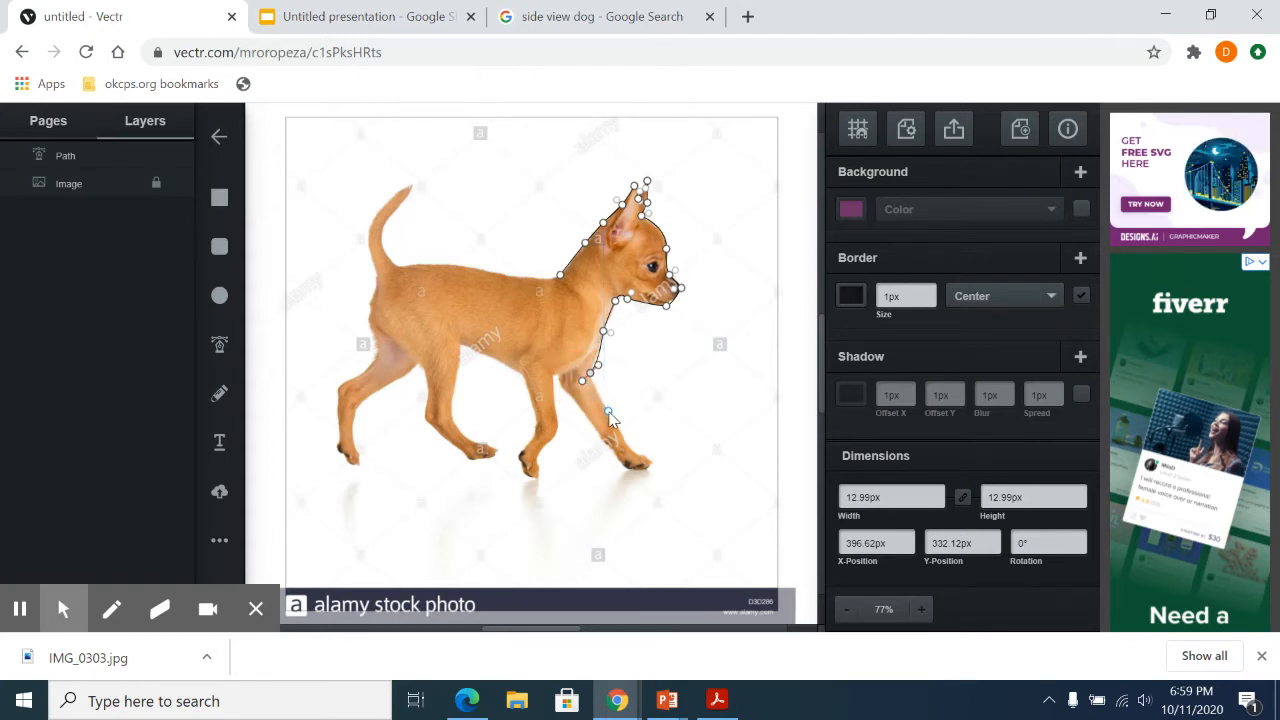
Trace the path down the front edge of the leading front leg and around the toes to the paw's underside
{"action": "left_click", "coordinate": [609, 414]}
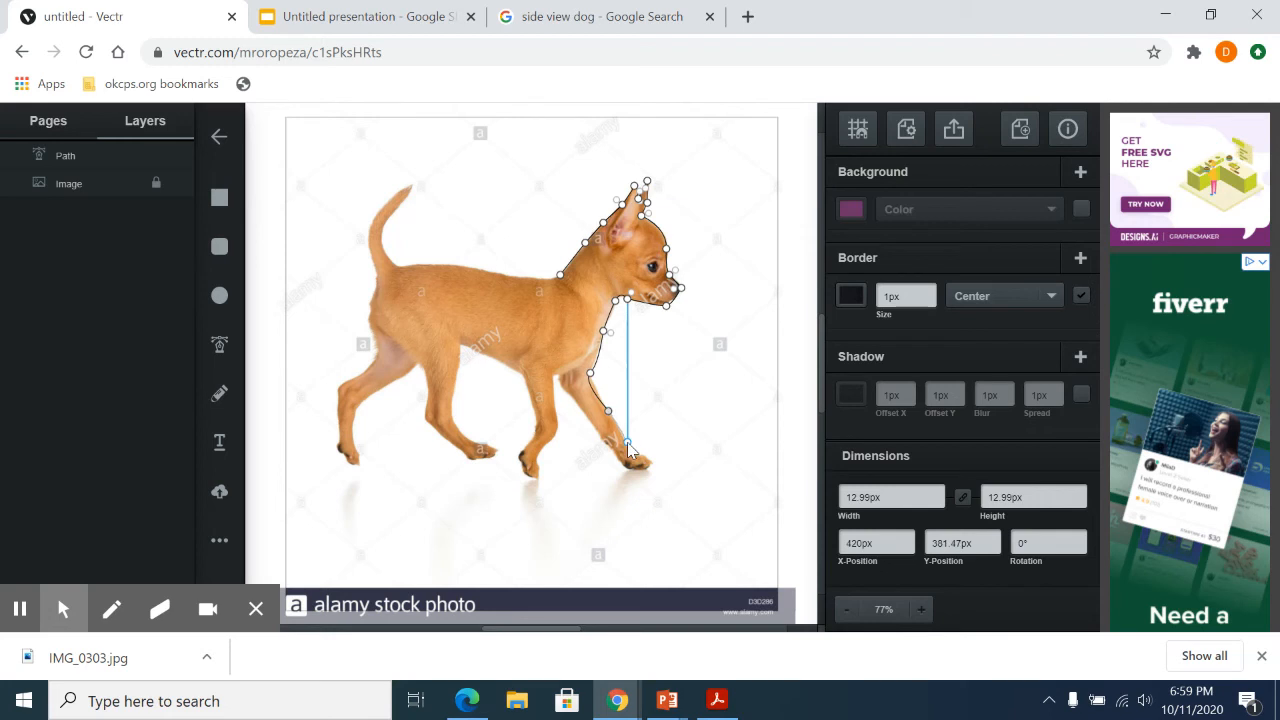
{"action": "left_click", "coordinate": [629, 448]}
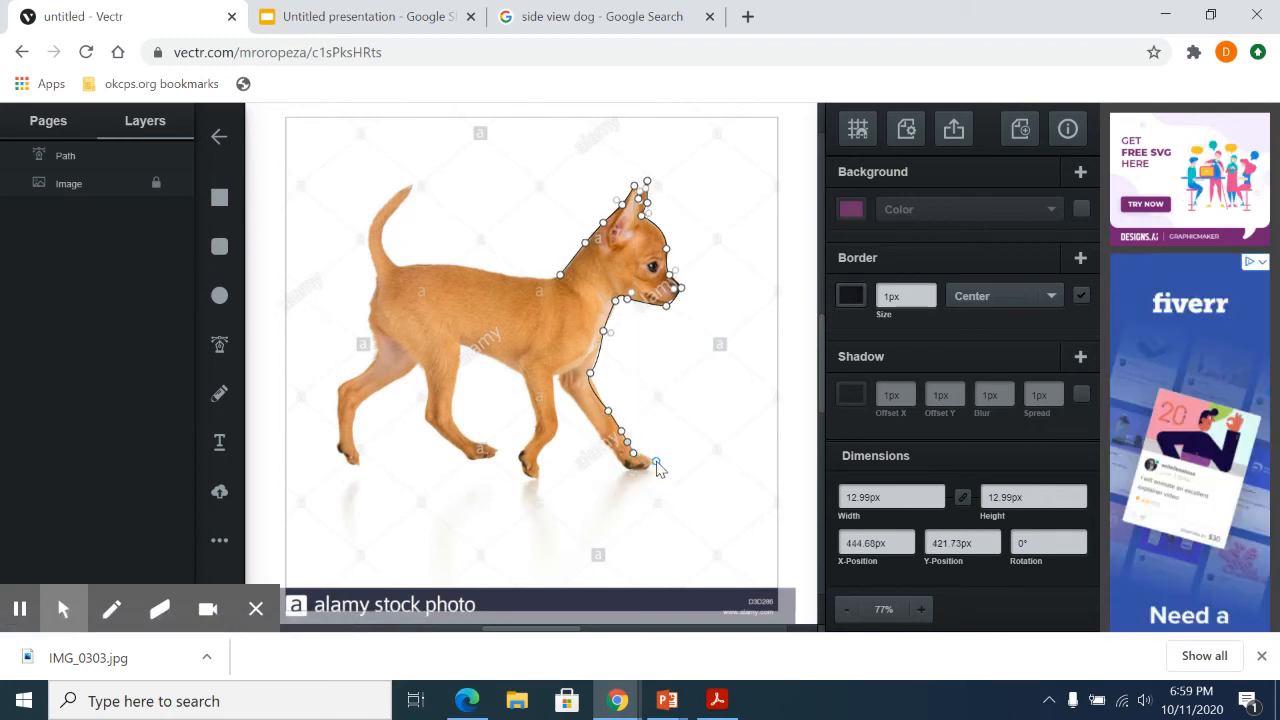
{"action": "left_click", "coordinate": [656, 464]}
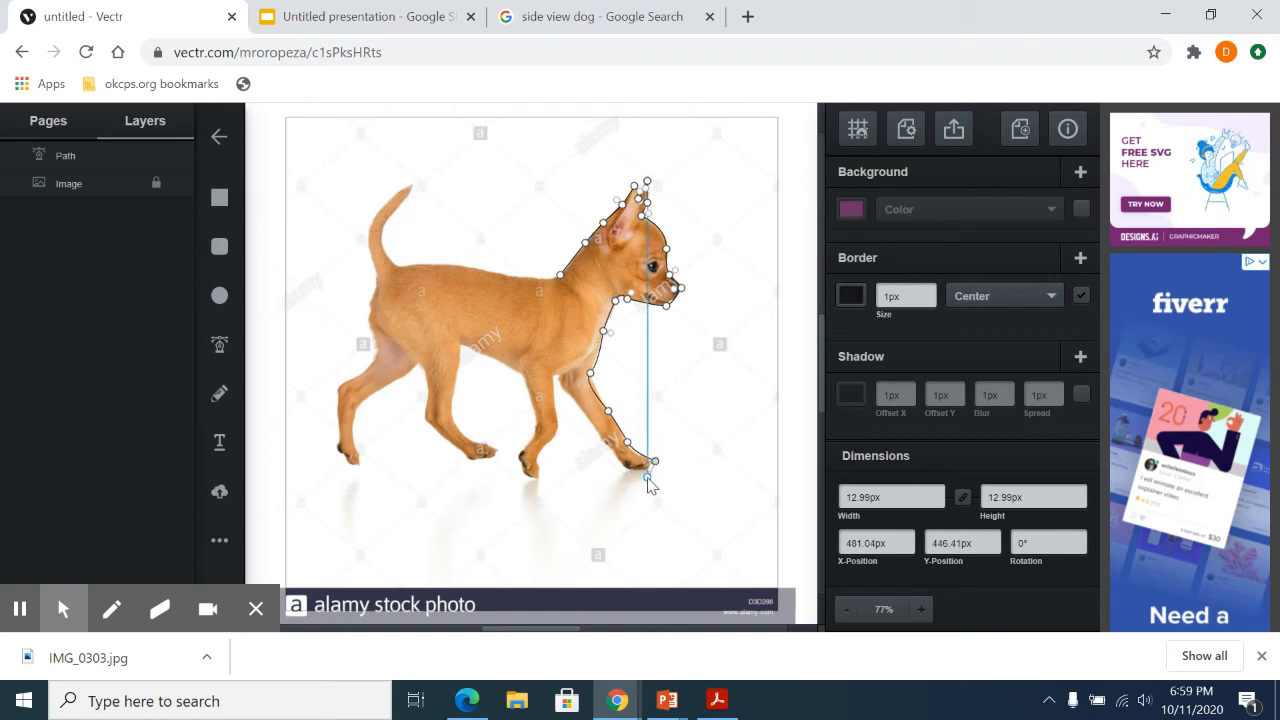
{"action": "left_click", "coordinate": [637, 473]}
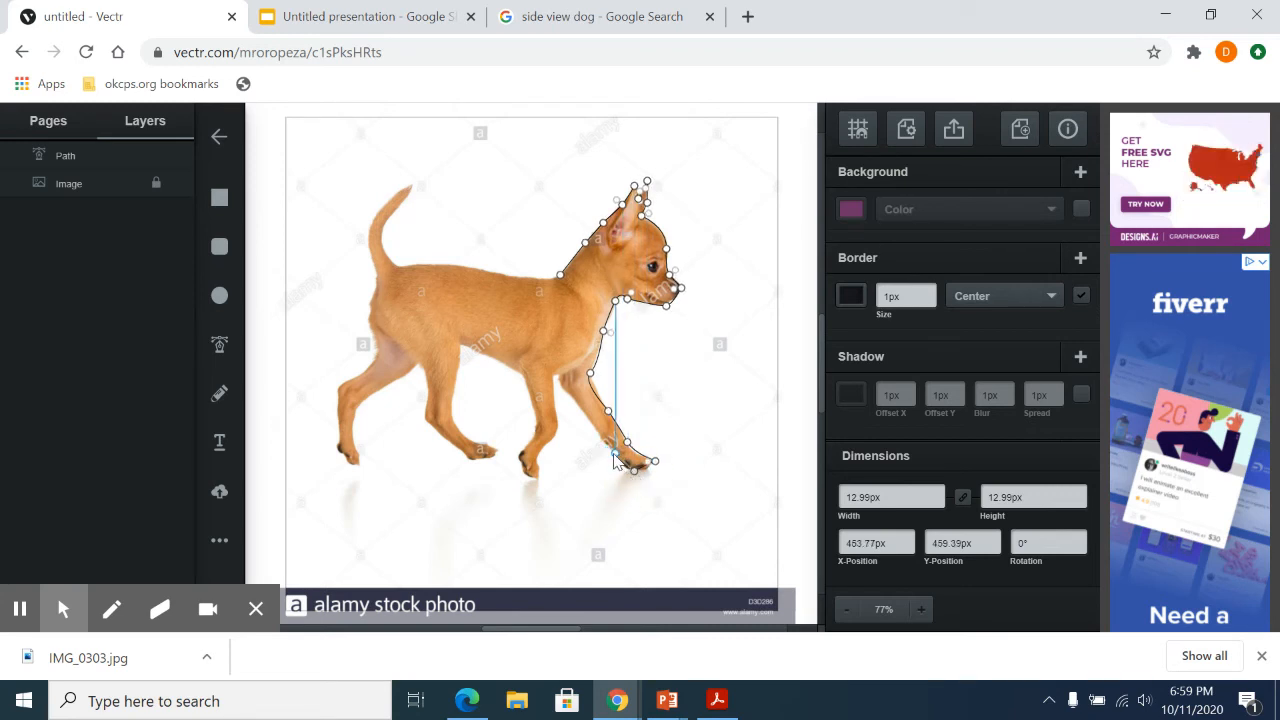
Trace the path up the back edge of the leading front leg to the gap between the front legs
{"action": "left_click", "coordinate": [613, 448]}
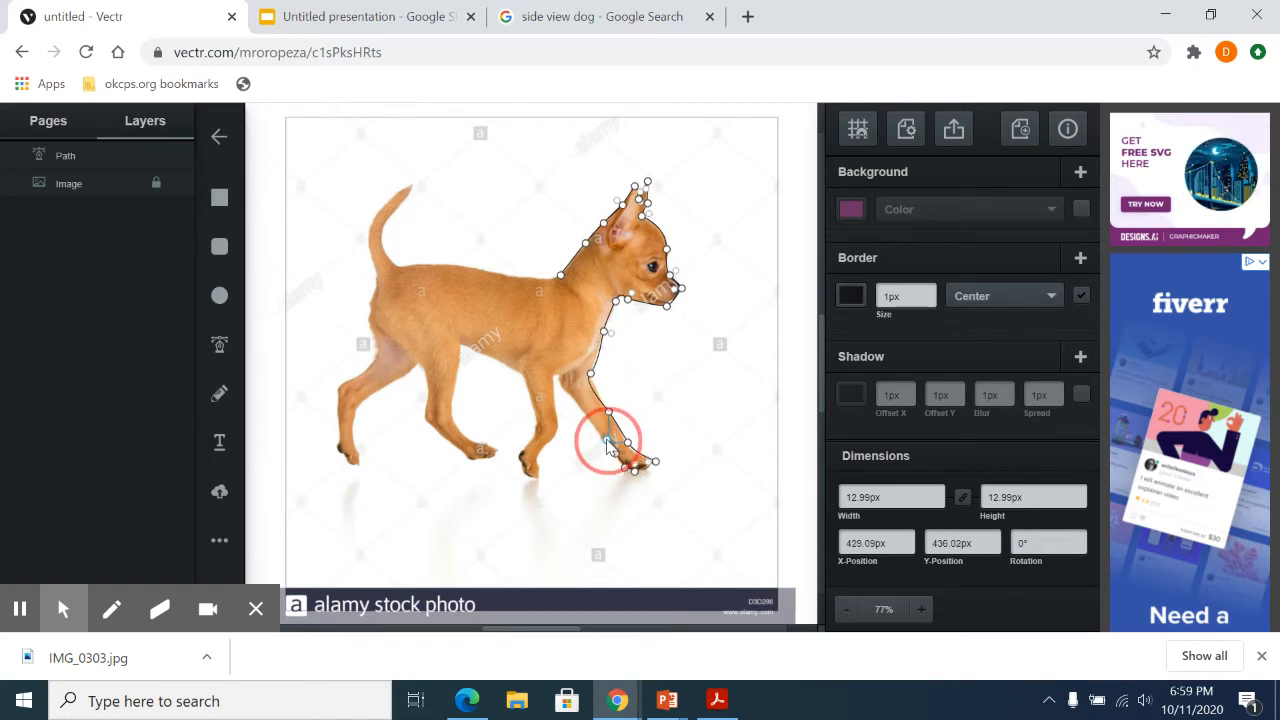
{"action": "left_click", "coordinate": [580, 434]}
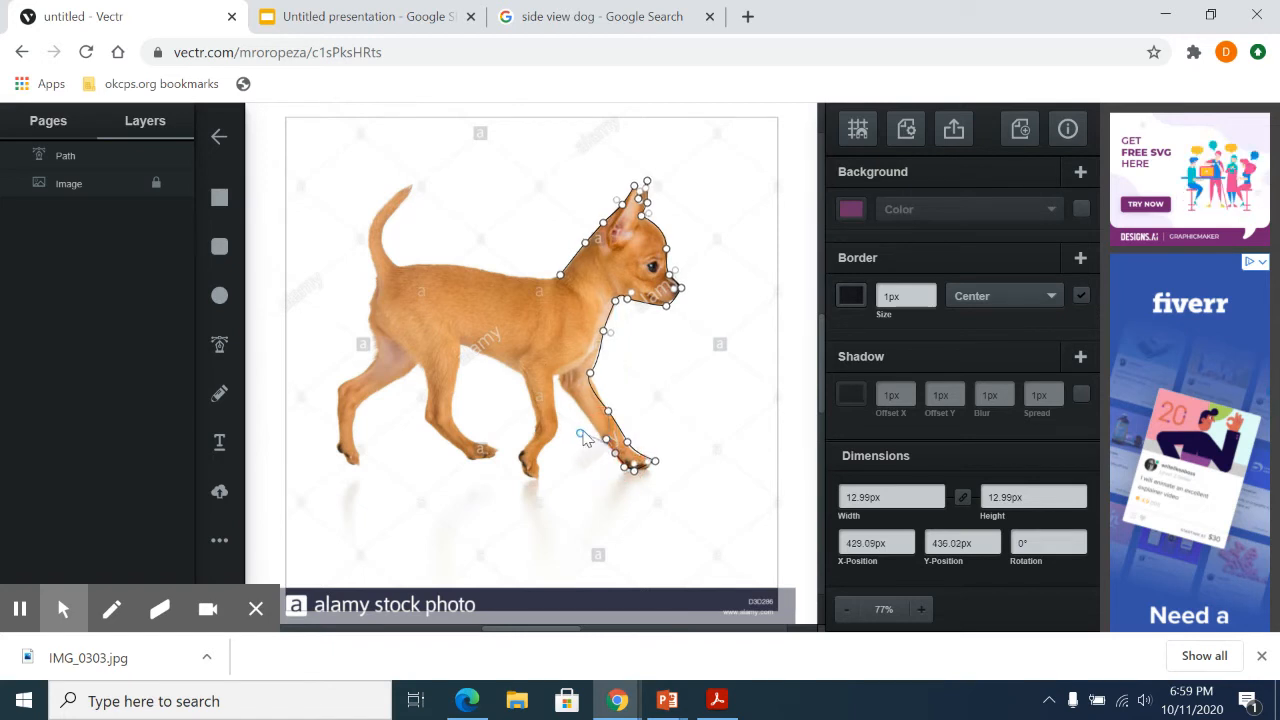
{"action": "left_click", "coordinate": [581, 412]}
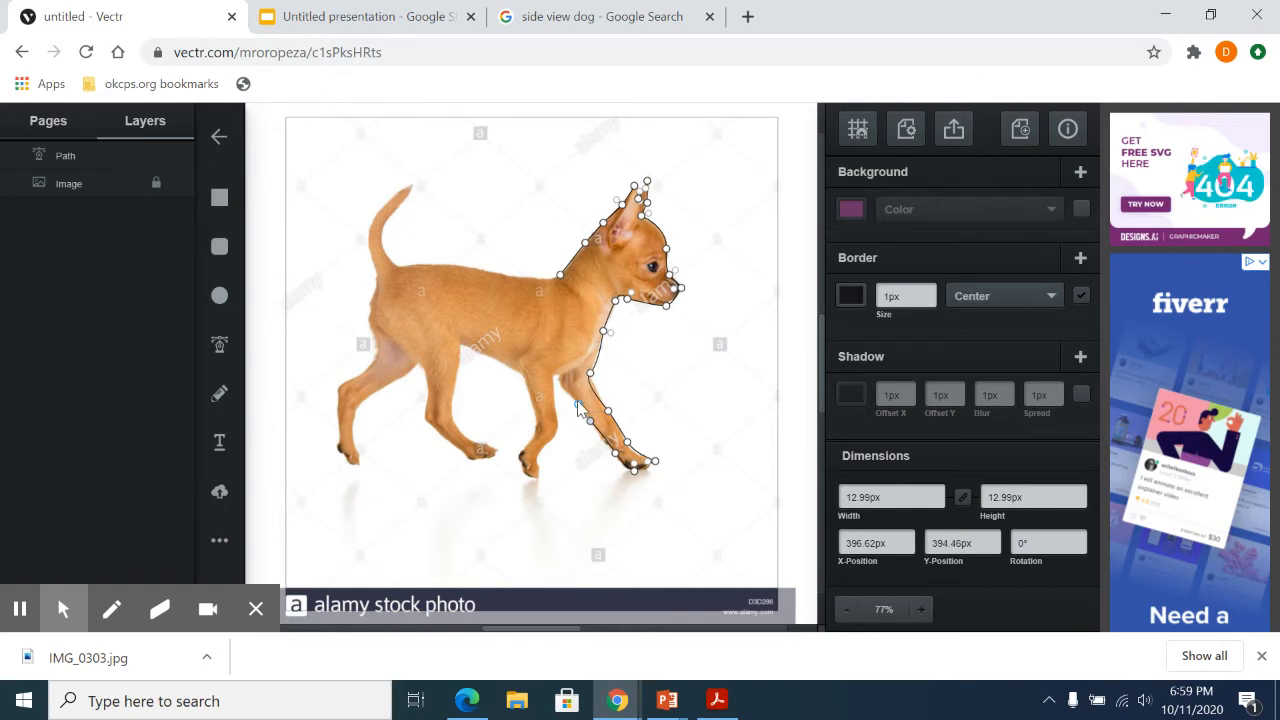
{"action": "left_click", "coordinate": [571, 399]}
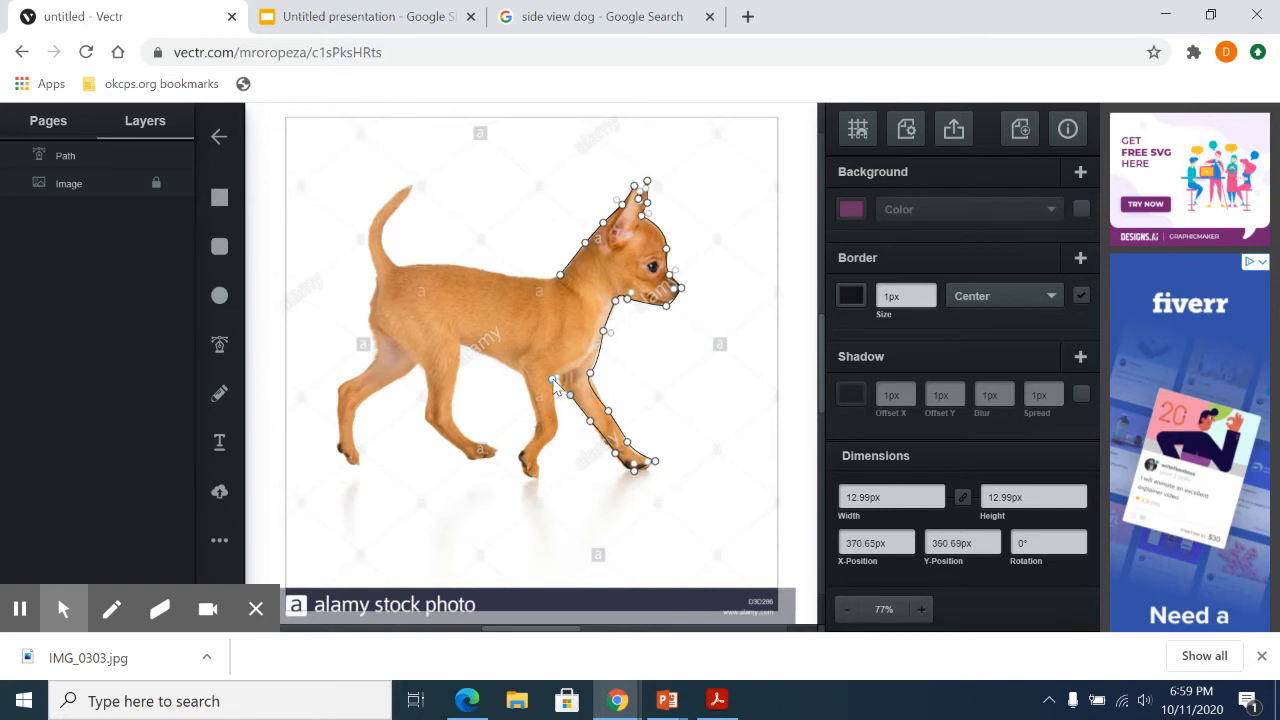
{"action": "left_click", "coordinate": [566, 362]}
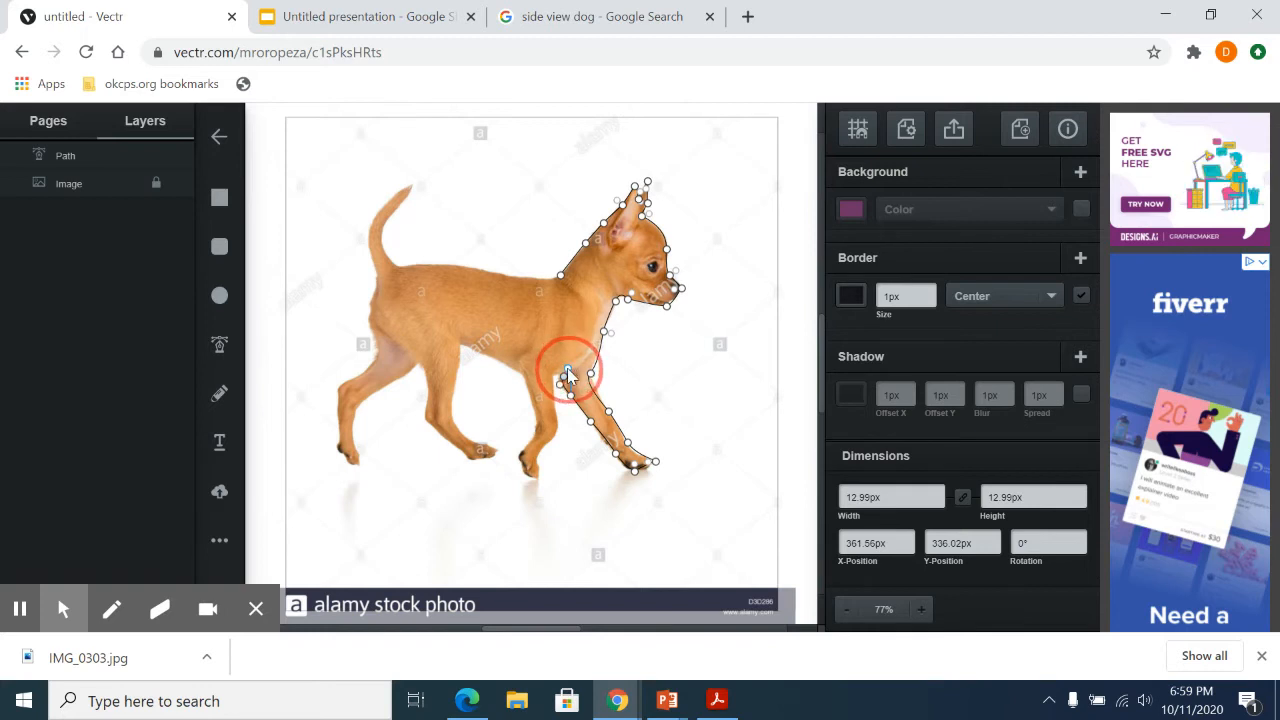
Continue the path across to the trailing front leg and down its front edge to the toes
{"action": "left_click", "coordinate": [552, 375]}
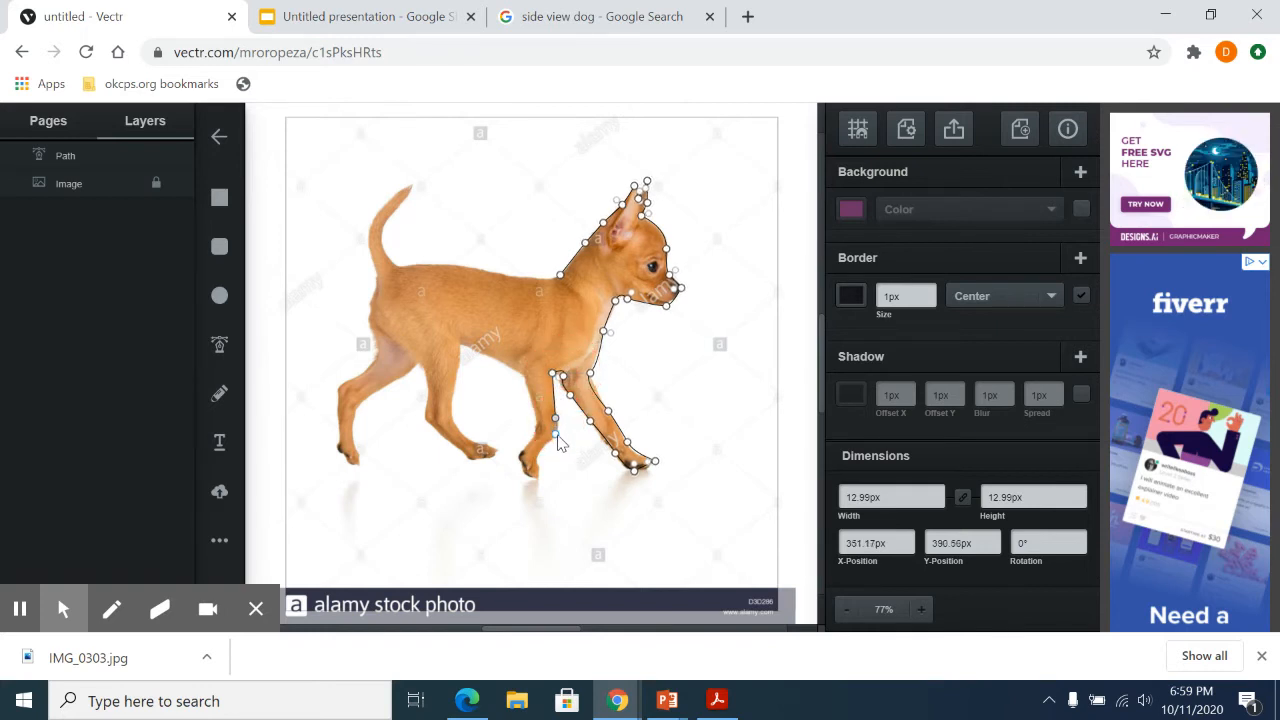
{"action": "left_click", "coordinate": [555, 437]}
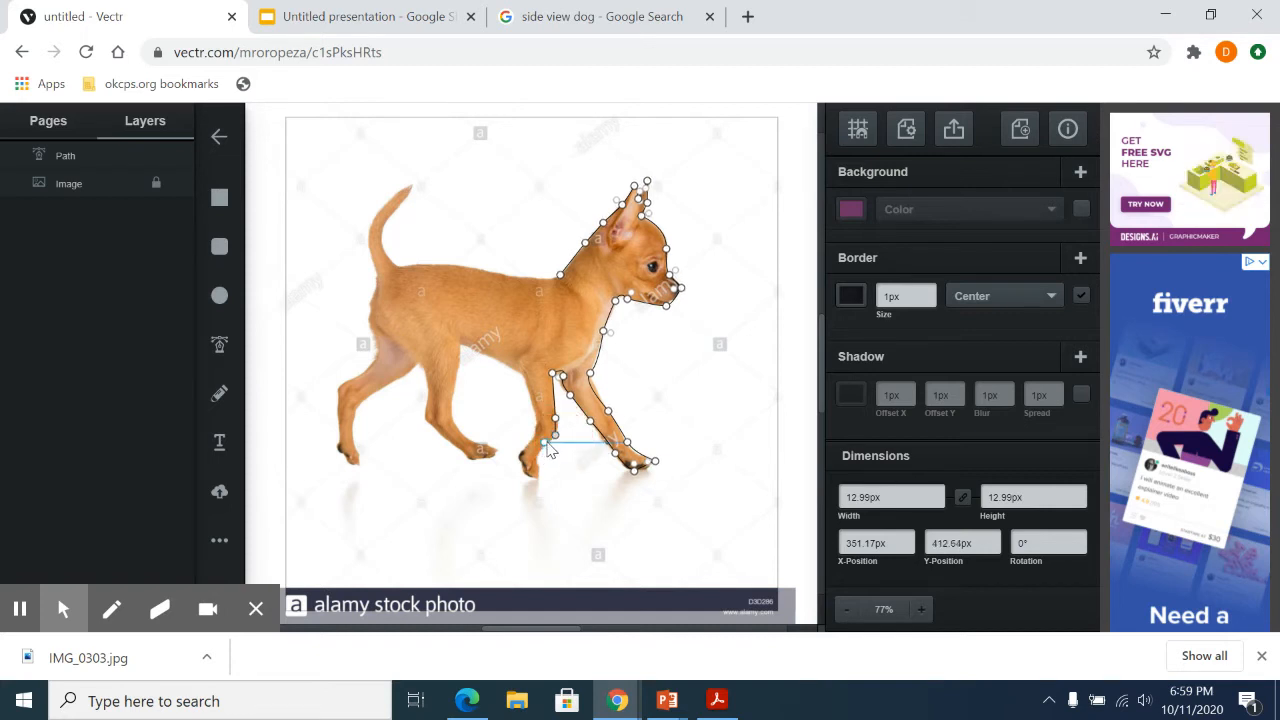
{"action": "left_click", "coordinate": [539, 455]}
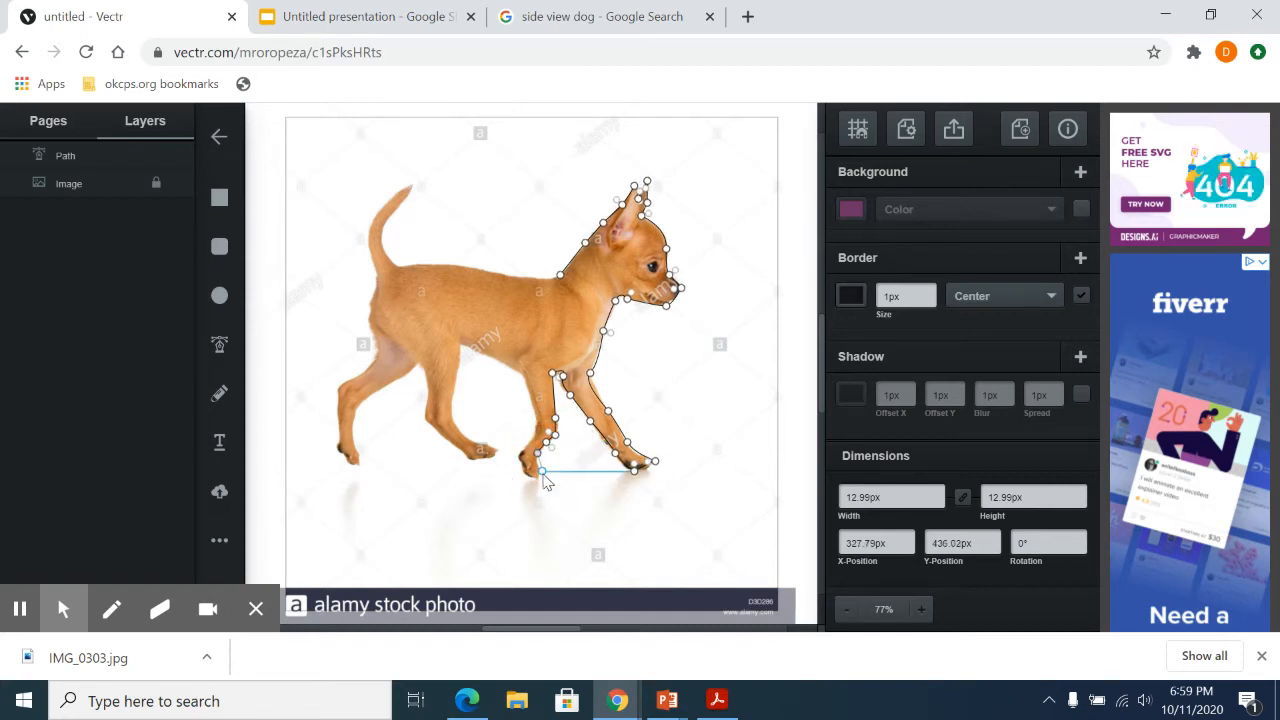
{"action": "left_click", "coordinate": [538, 481]}
{"action": "left_click", "coordinate": [540, 480]}
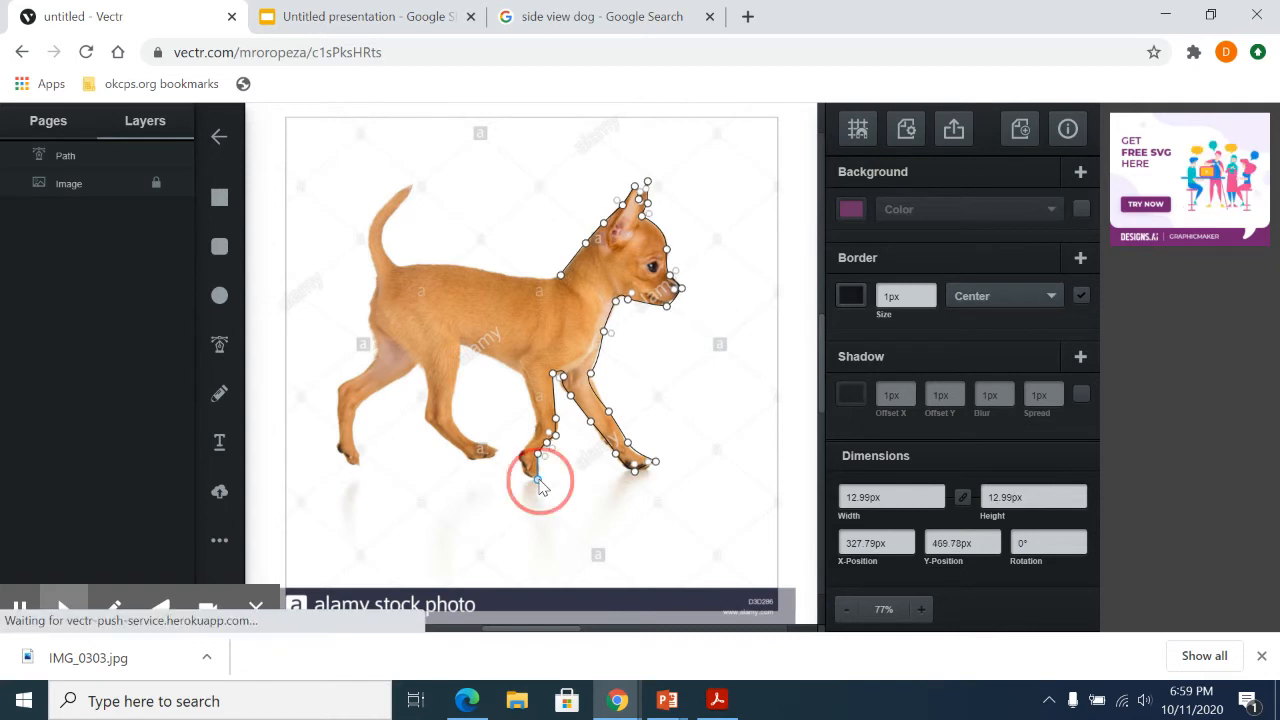
Trace around the trailing front paw and up the back edge of that leg to the belly
{"action": "left_click", "coordinate": [524, 471]}
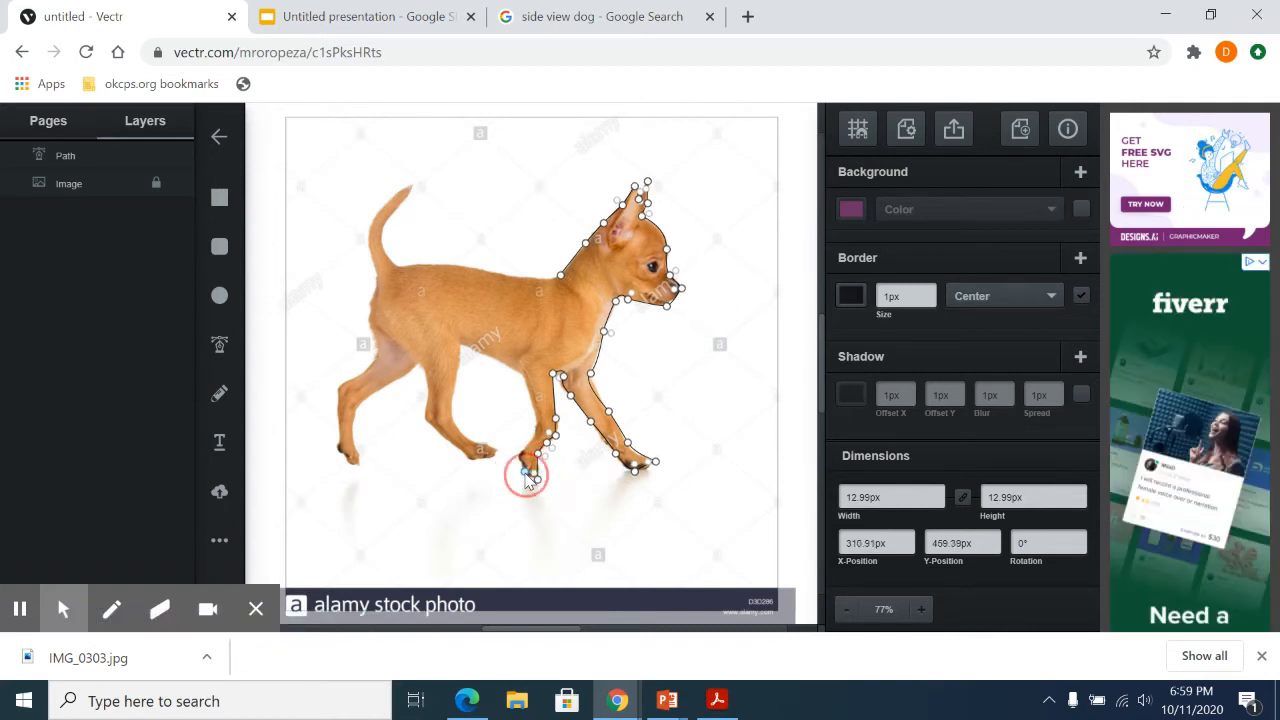
{"action": "left_click", "coordinate": [516, 454]}
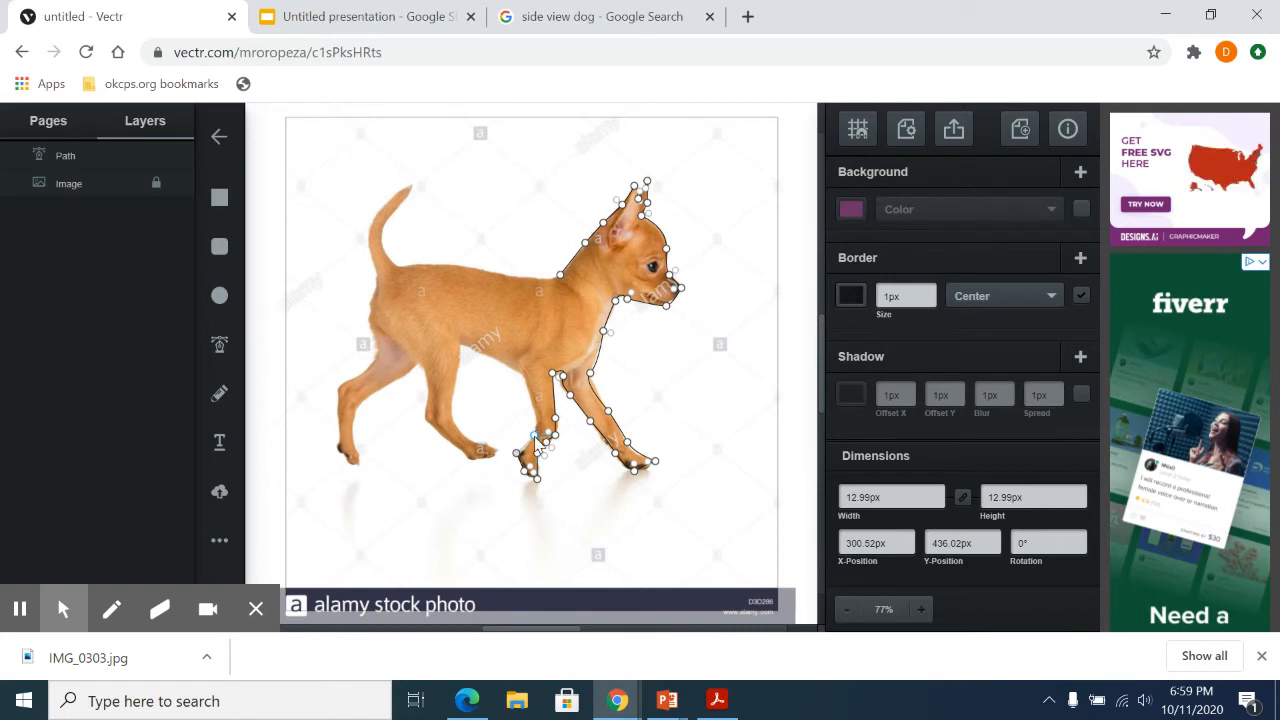
{"action": "left_click", "coordinate": [537, 434]}
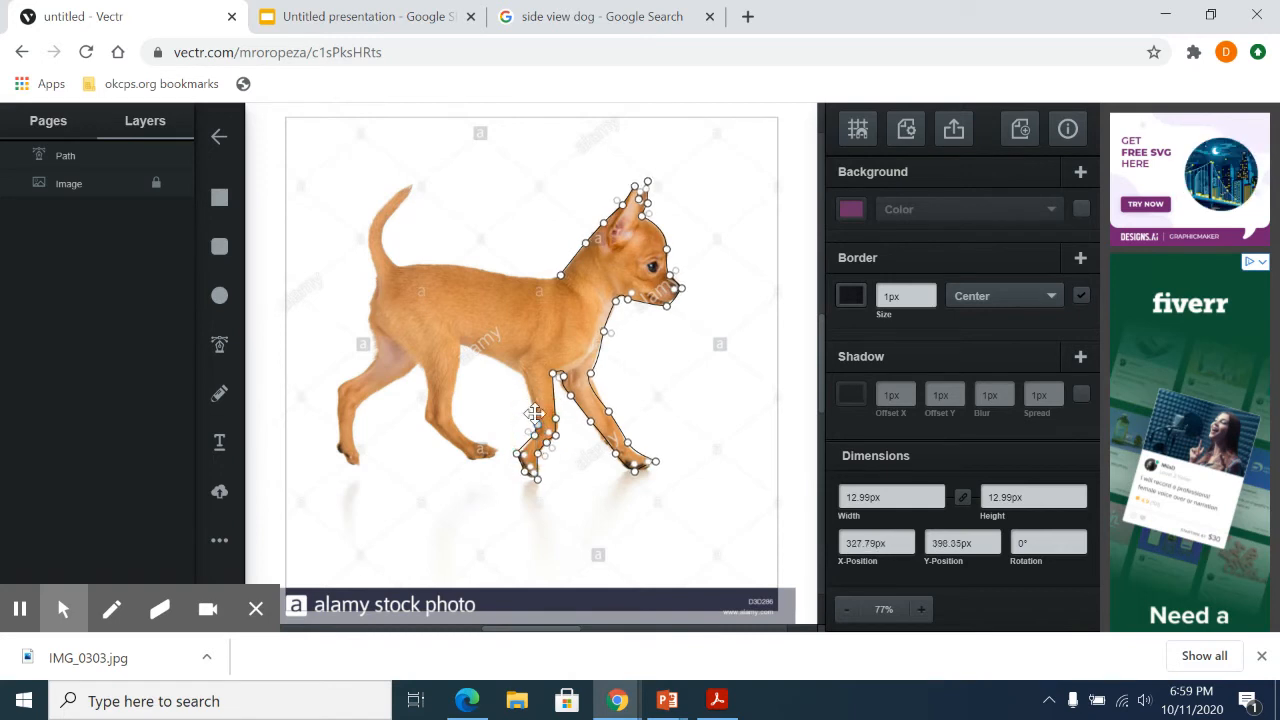
{"action": "left_click", "coordinate": [524, 381]}
{"action": "left_click", "coordinate": [524, 376]}
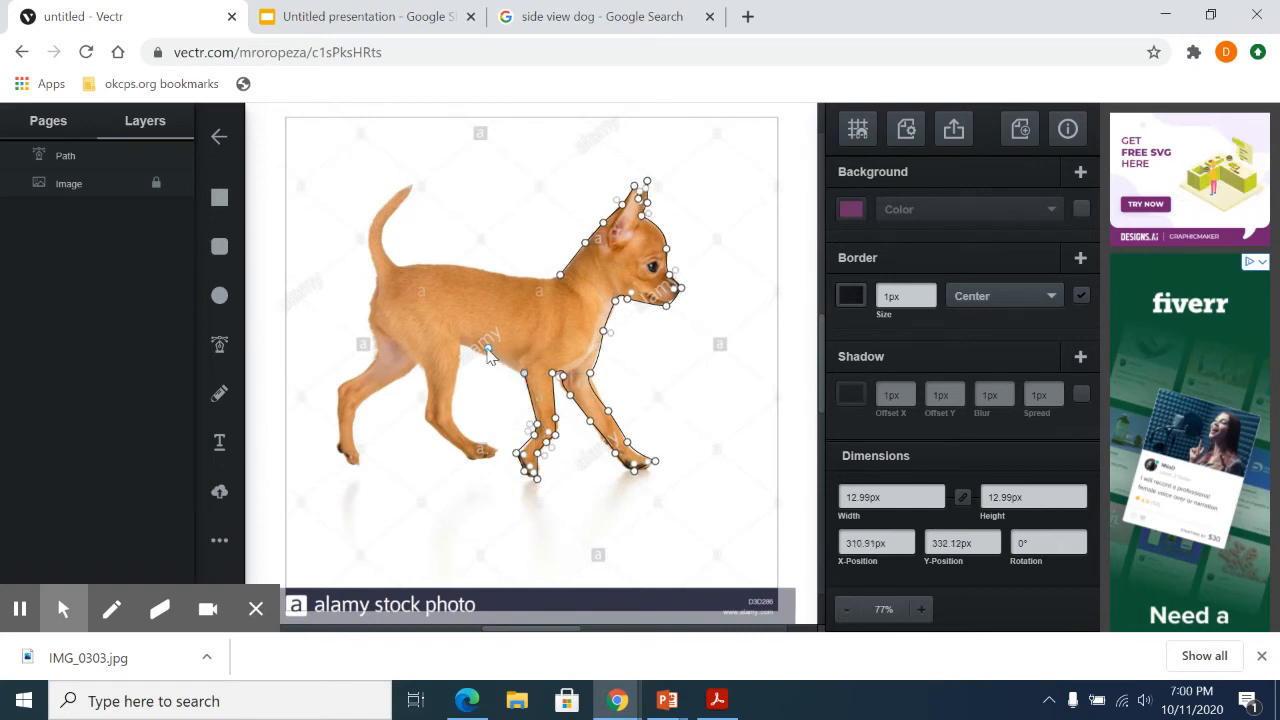
Extend the path along the belly and down the front edge of the forward hind leg to the ankle
{"action": "left_click", "coordinate": [491, 362]}
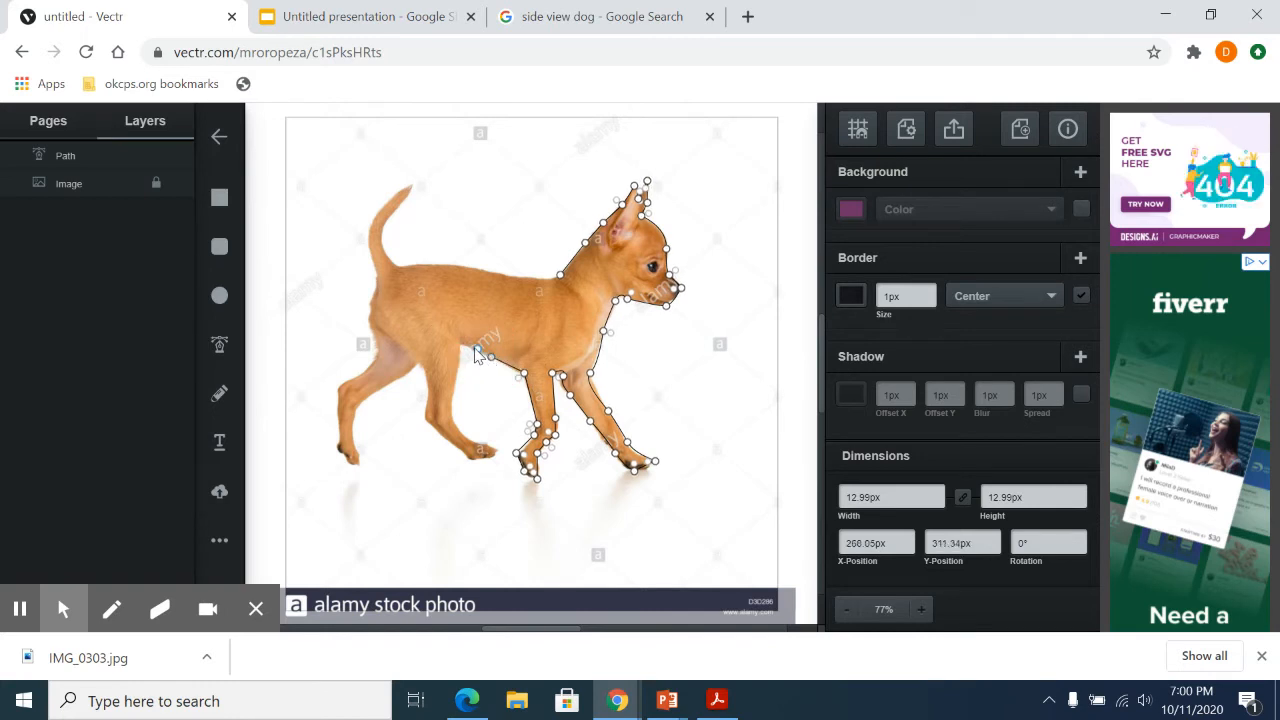
{"action": "left_click", "coordinate": [463, 347]}
{"action": "left_click", "coordinate": [457, 378]}
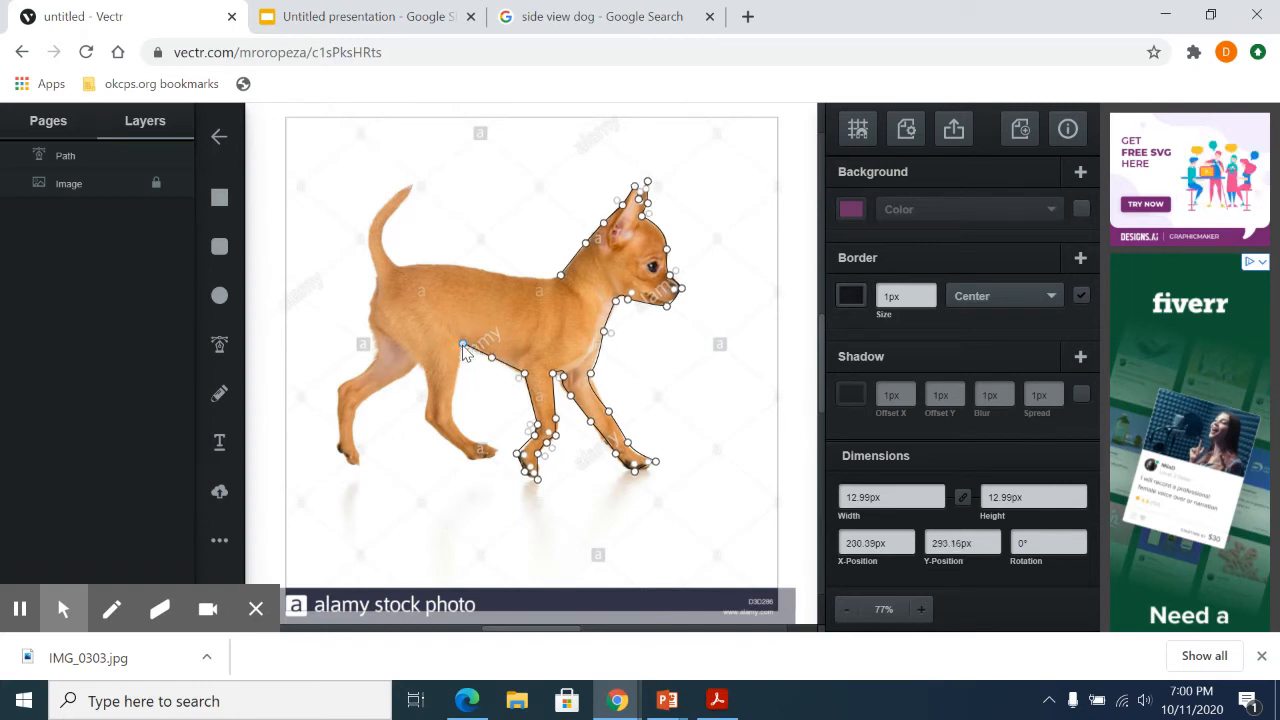
{"action": "left_click_drag", "start_coordinate": [457, 384], "coordinate": [472, 446]}
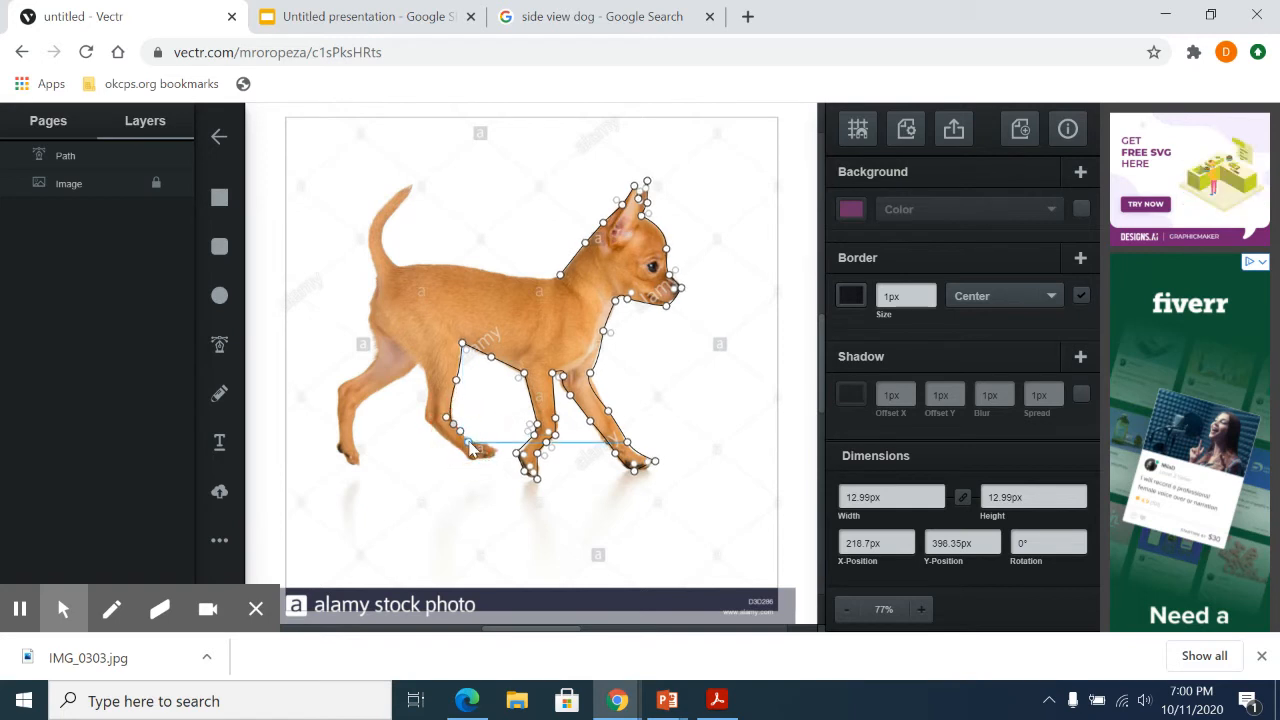
Trace the path over the top of the forward hind paw, around its toes and along its underside
{"action": "left_click", "coordinate": [487, 448]}
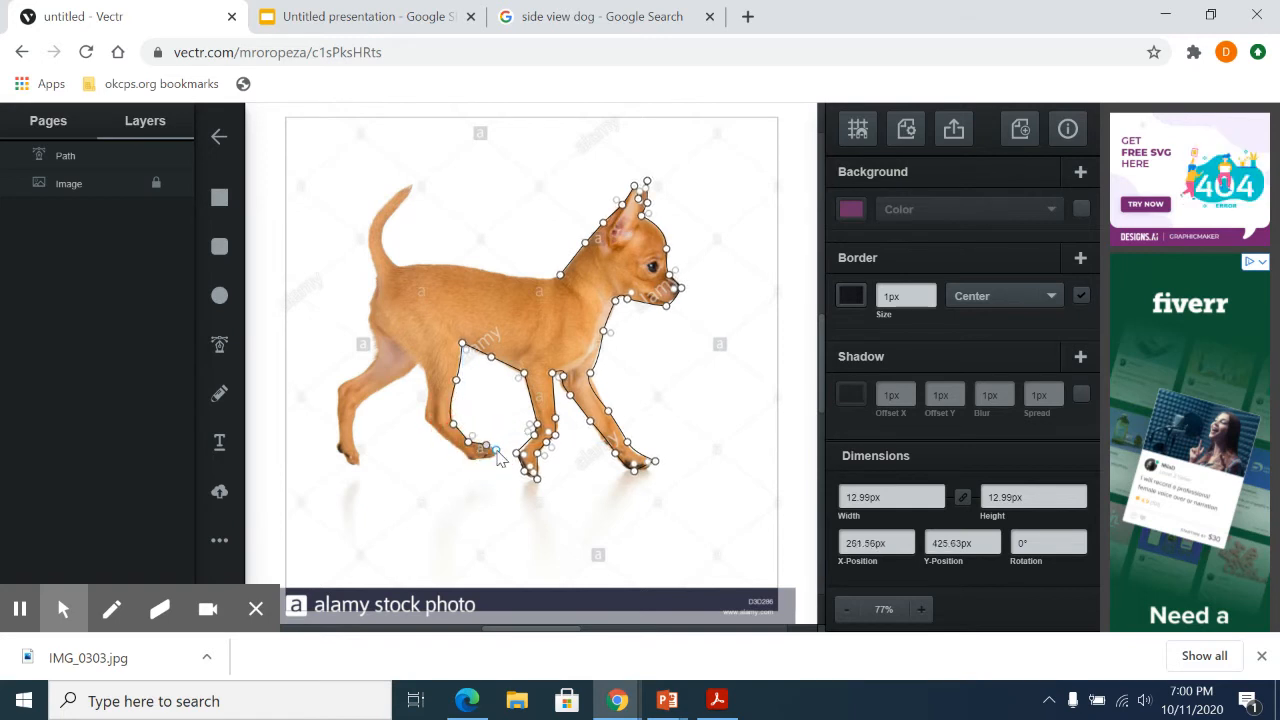
{"action": "left_click", "coordinate": [494, 451]}
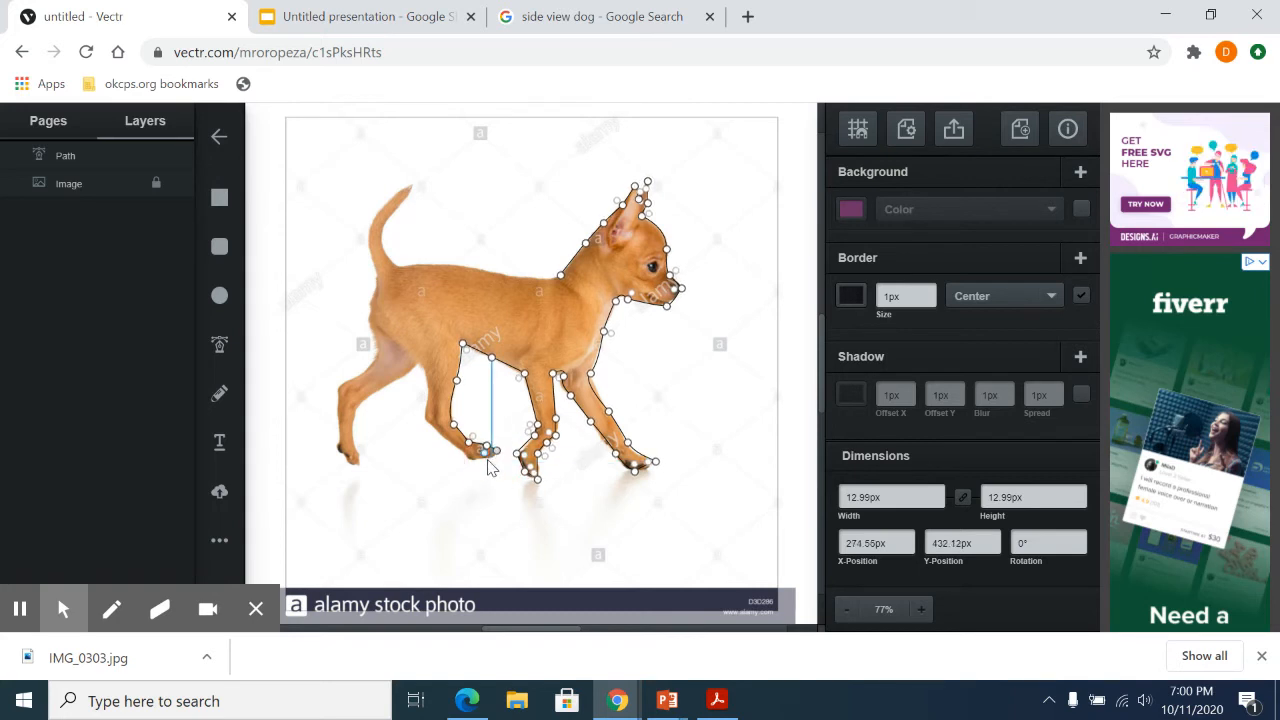
{"action": "left_click", "coordinate": [474, 461]}
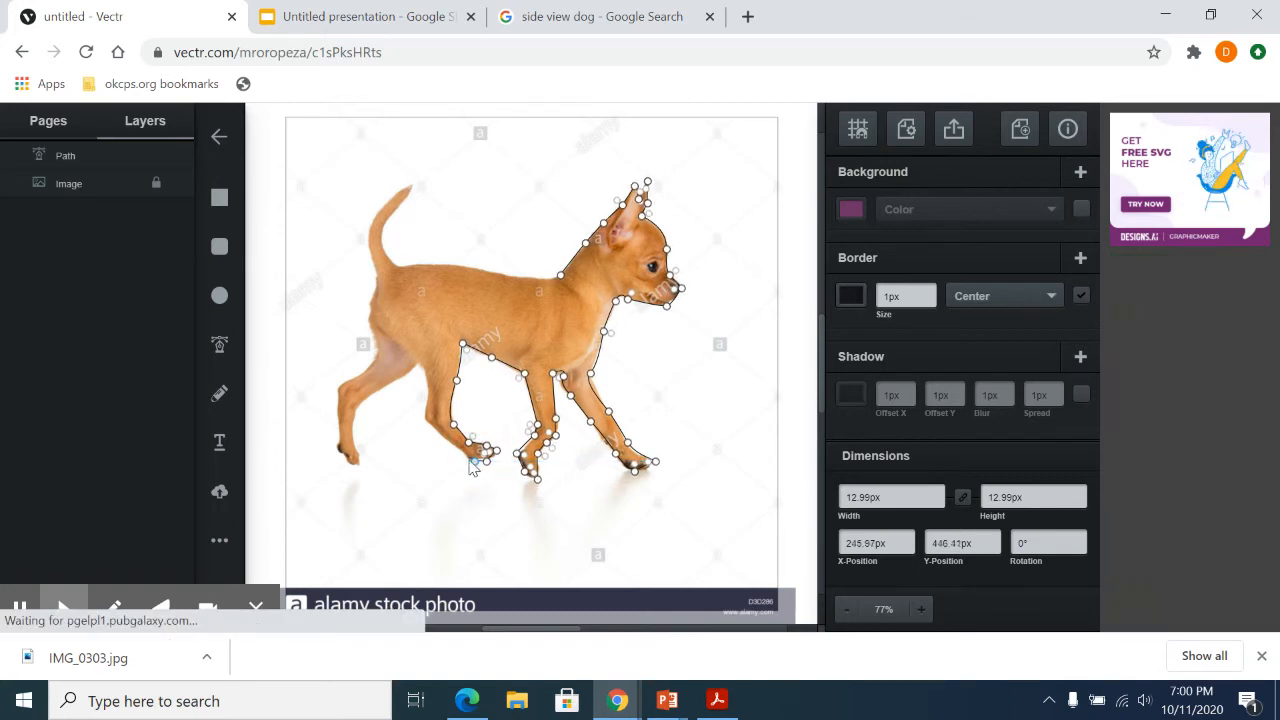
{"action": "left_click", "coordinate": [463, 453]}
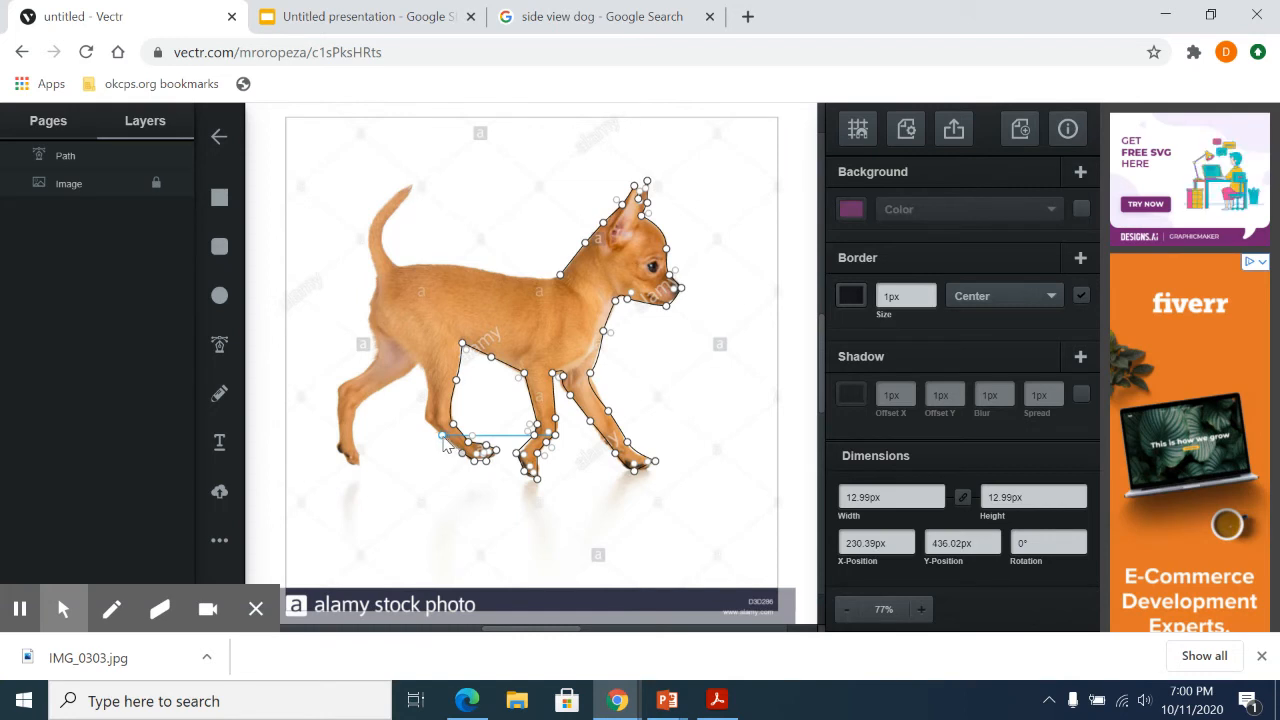
Continue the path up the back edge of the forward hind leg to where the two hind legs meet
{"action": "left_click", "coordinate": [443, 437]}
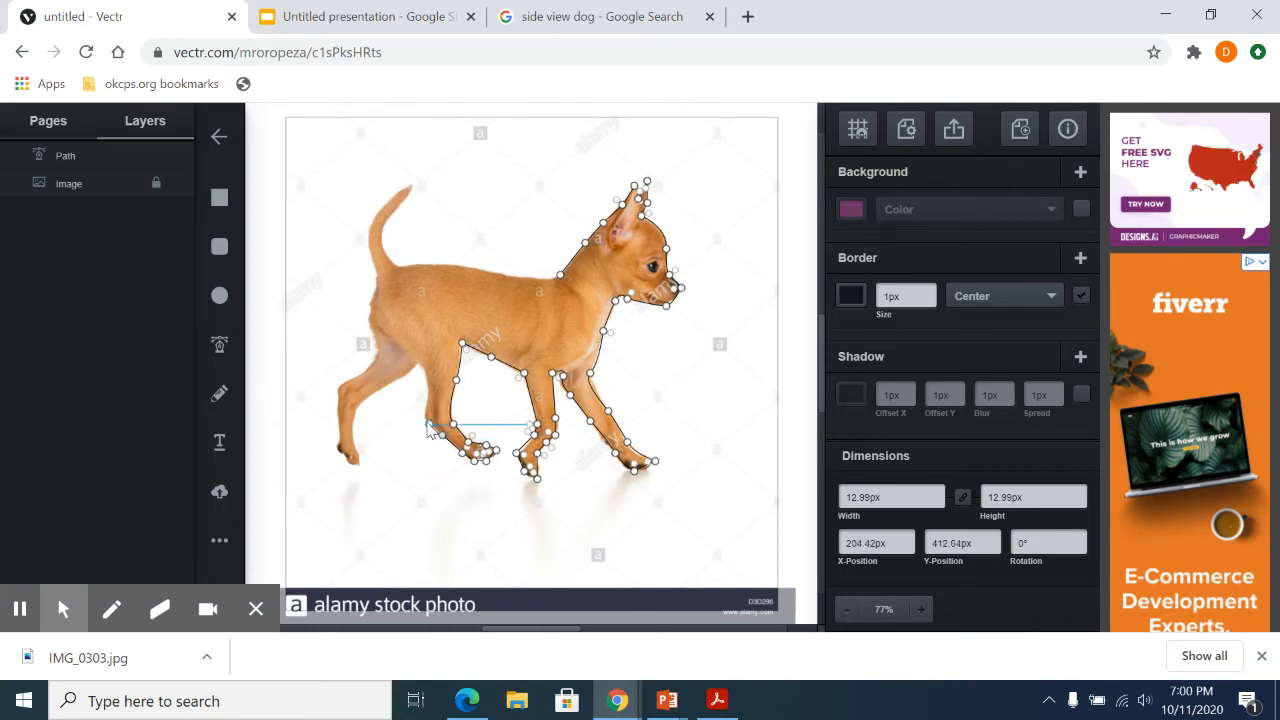
{"action": "left_click", "coordinate": [427, 420]}
{"action": "left_click", "coordinate": [430, 399]}
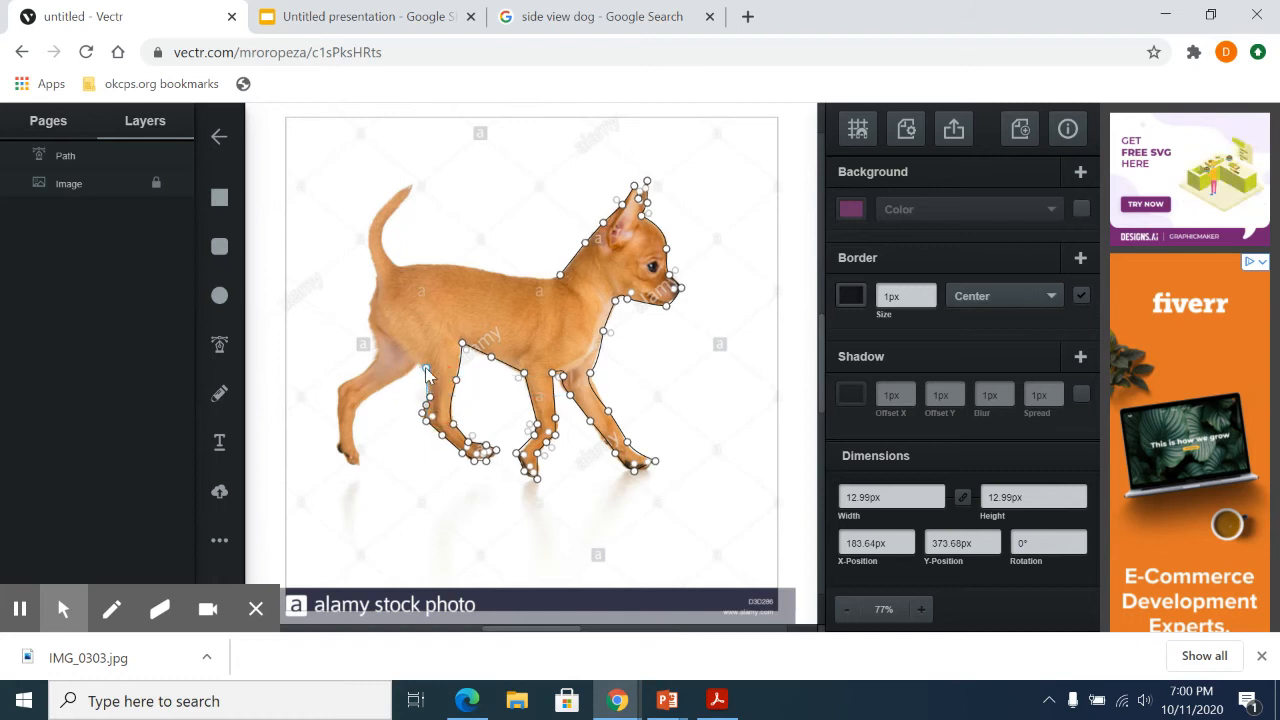
{"action": "left_click", "coordinate": [416, 364]}
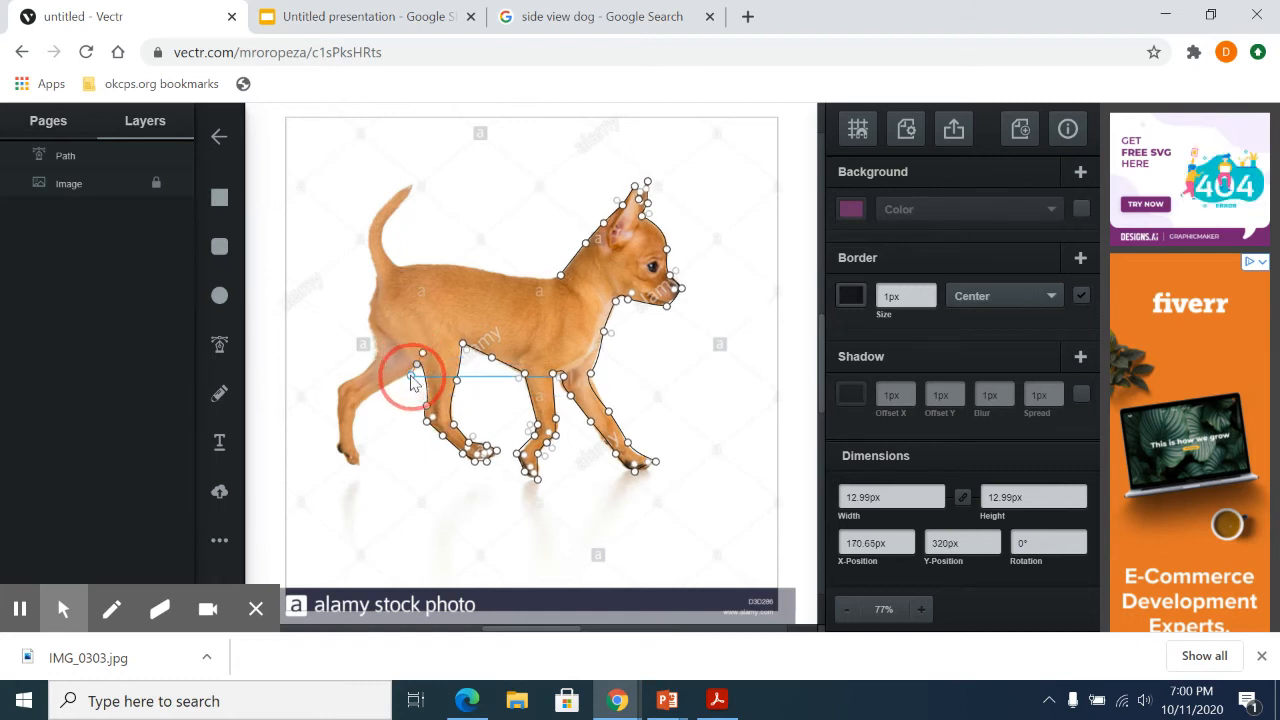
Trace the path along the underside of the rearmost hind leg and down its front edge to the toes
{"action": "left_click_drag", "start_coordinate": [409, 377], "coordinate": [373, 387]}
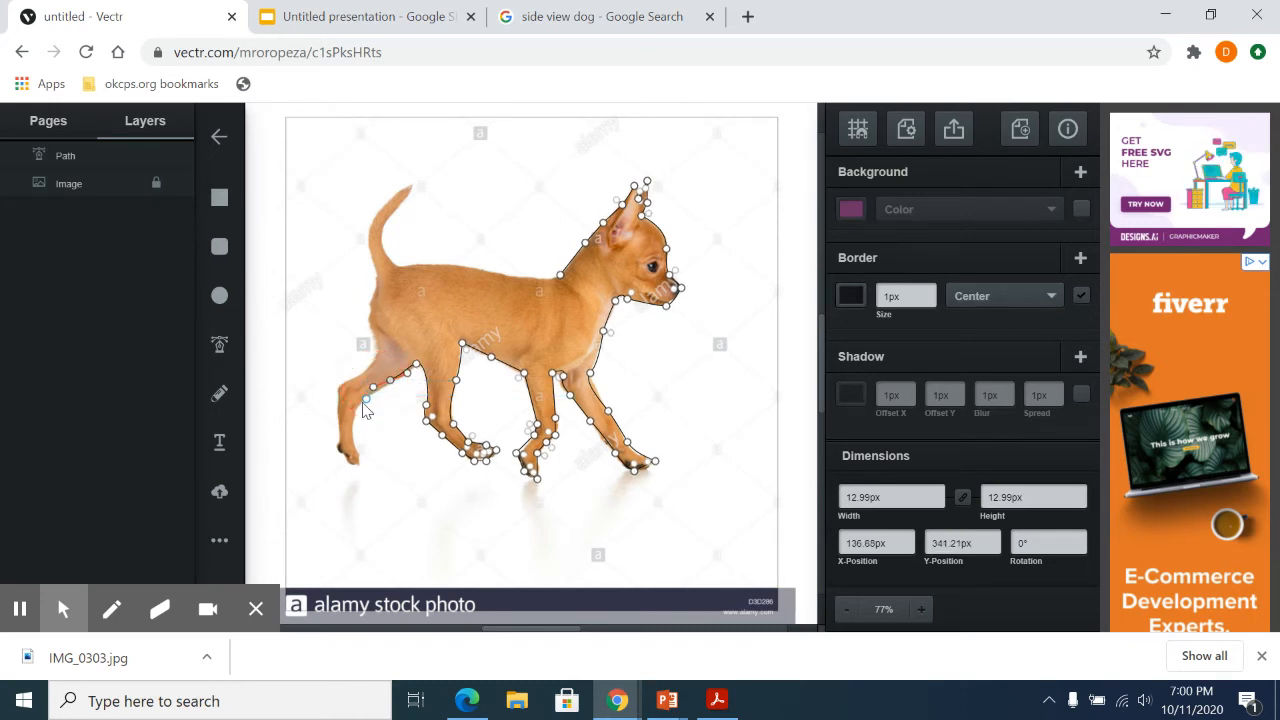
{"action": "left_click", "coordinate": [361, 404]}
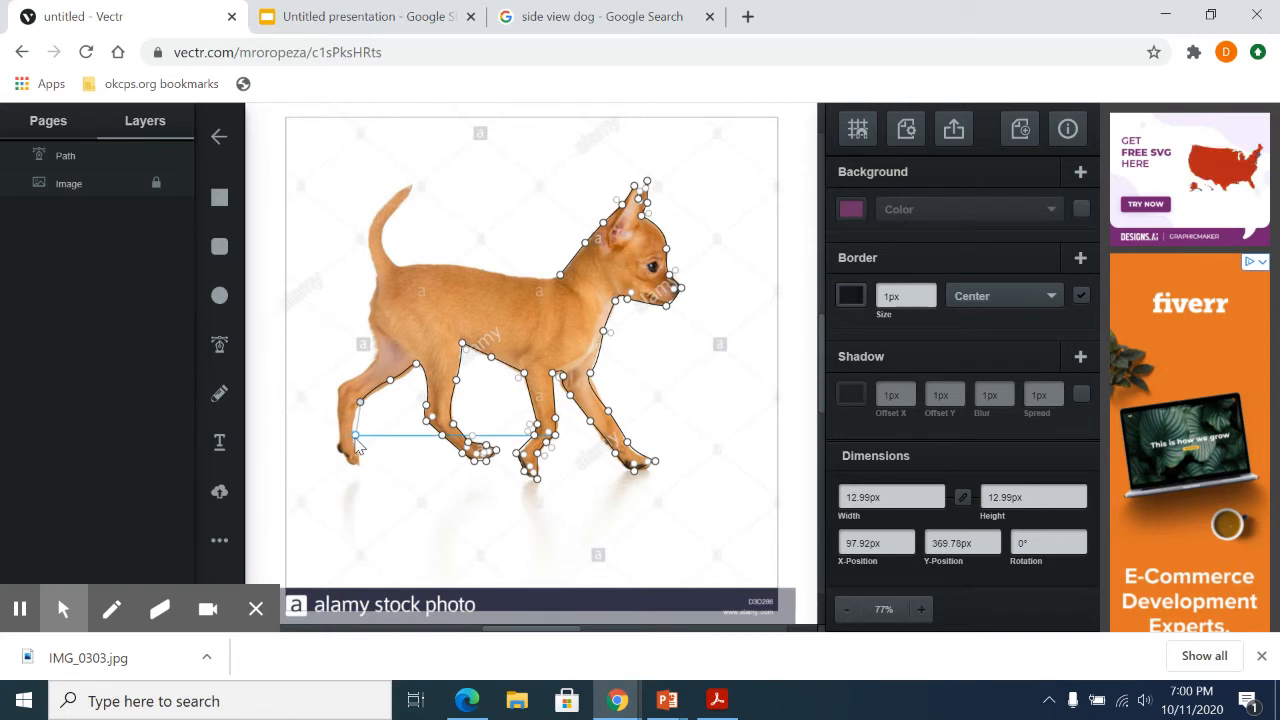
{"action": "left_click_drag", "start_coordinate": [352, 438], "coordinate": [360, 447]}
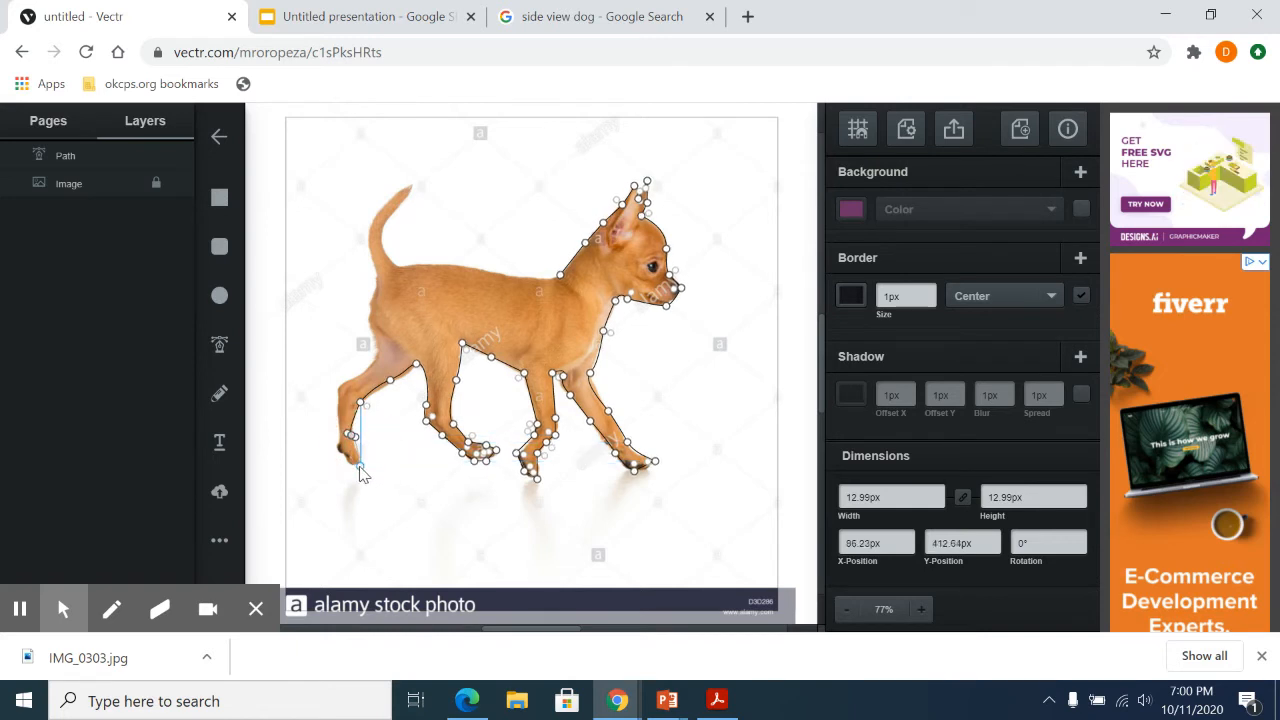
{"action": "left_click", "coordinate": [361, 468]}
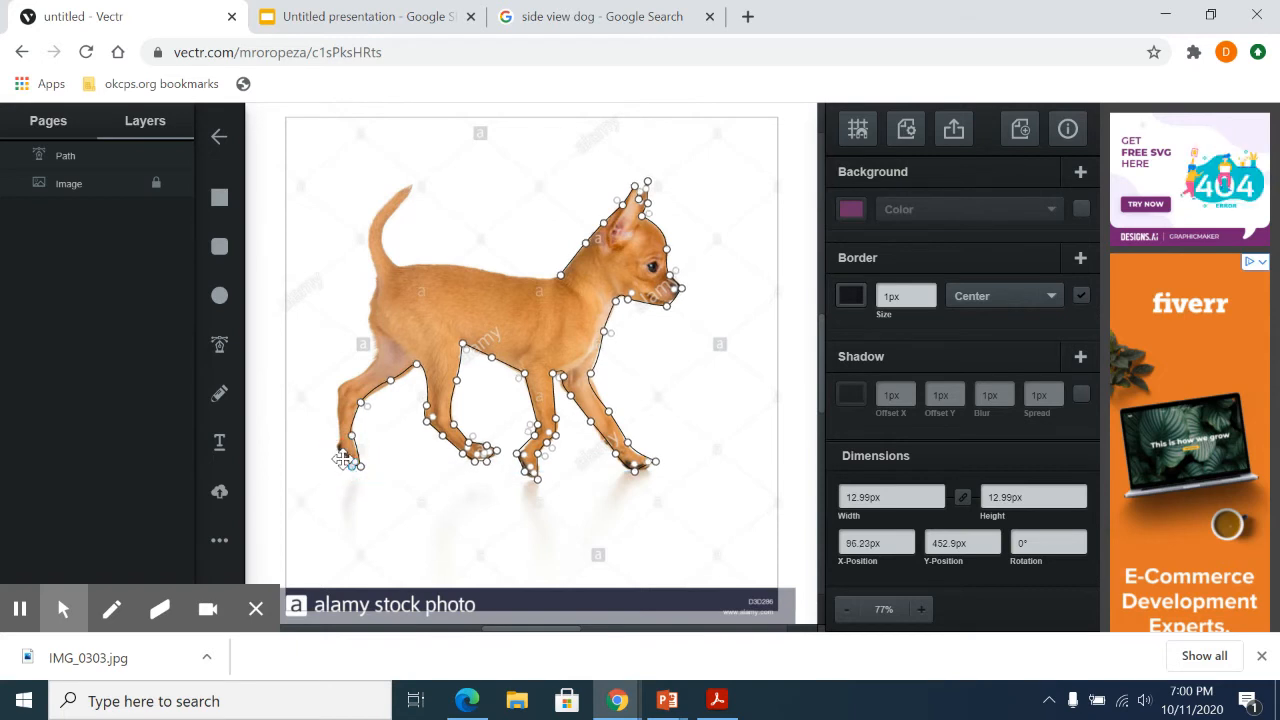
Extend the path around the rearmost paw and up the back edge of that leg to the thigh
{"action": "left_click", "coordinate": [338, 443]}
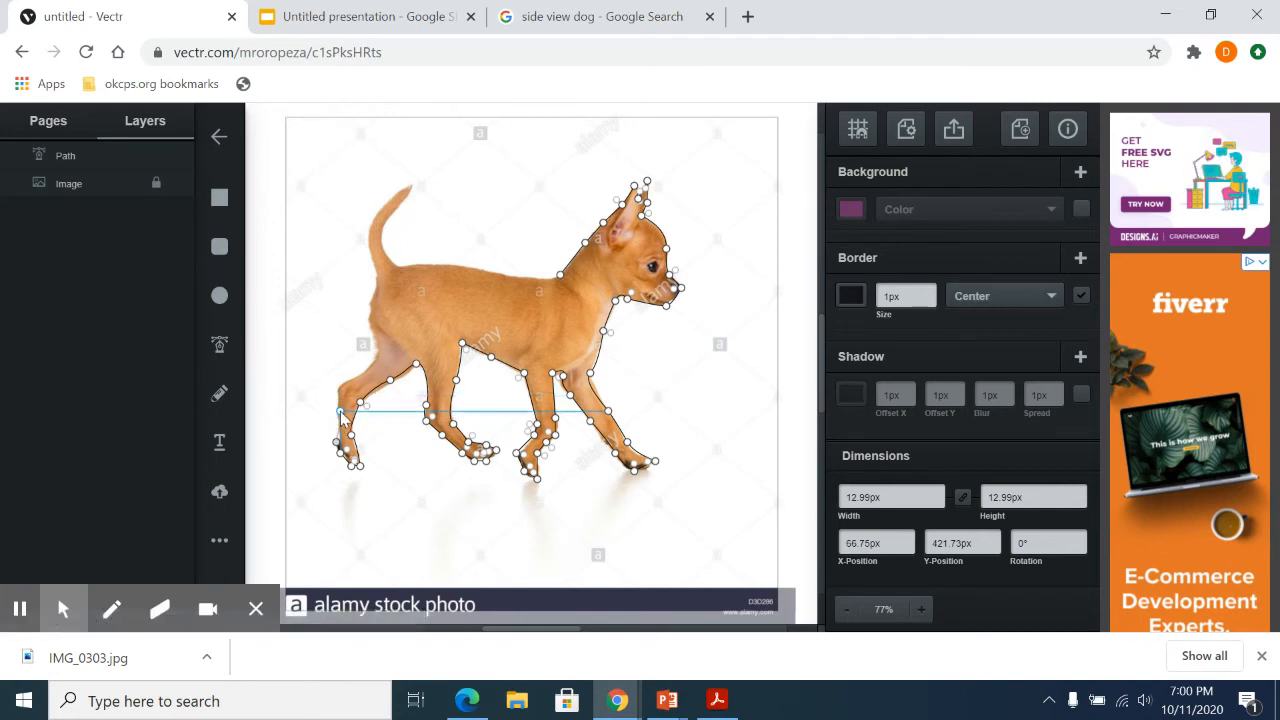
{"action": "left_click", "coordinate": [340, 403]}
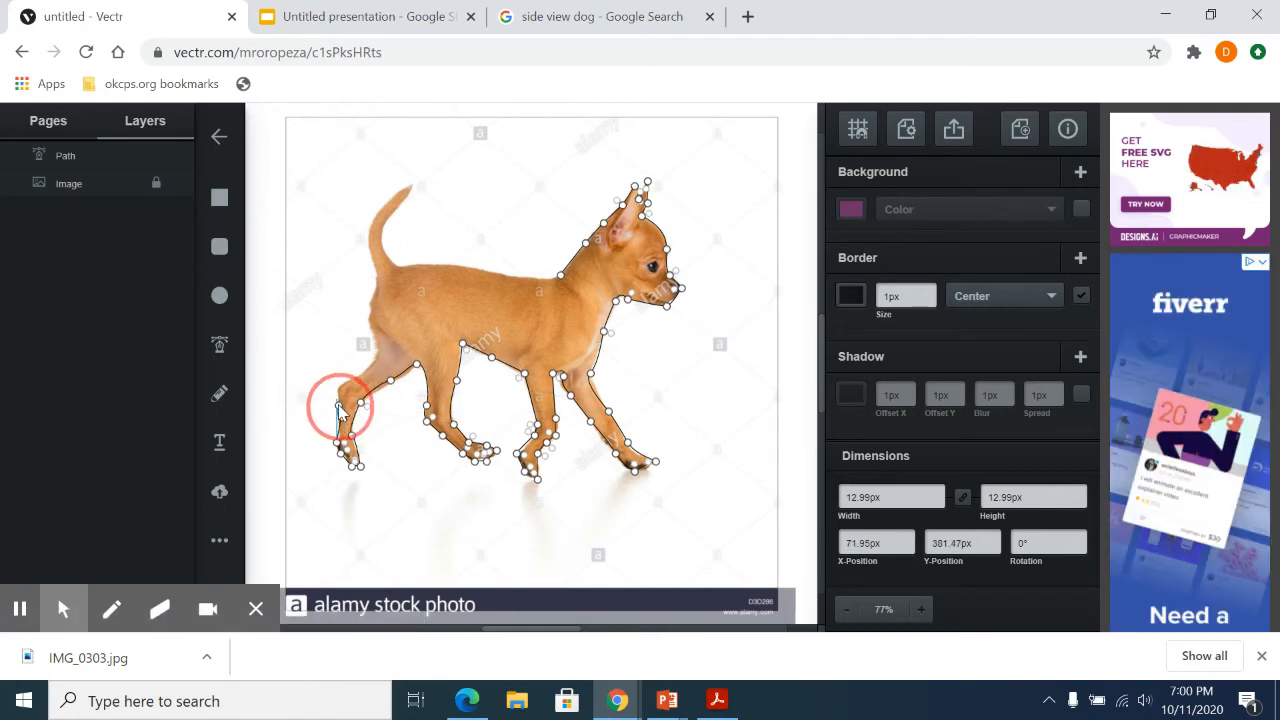
{"action": "left_click", "coordinate": [340, 389]}
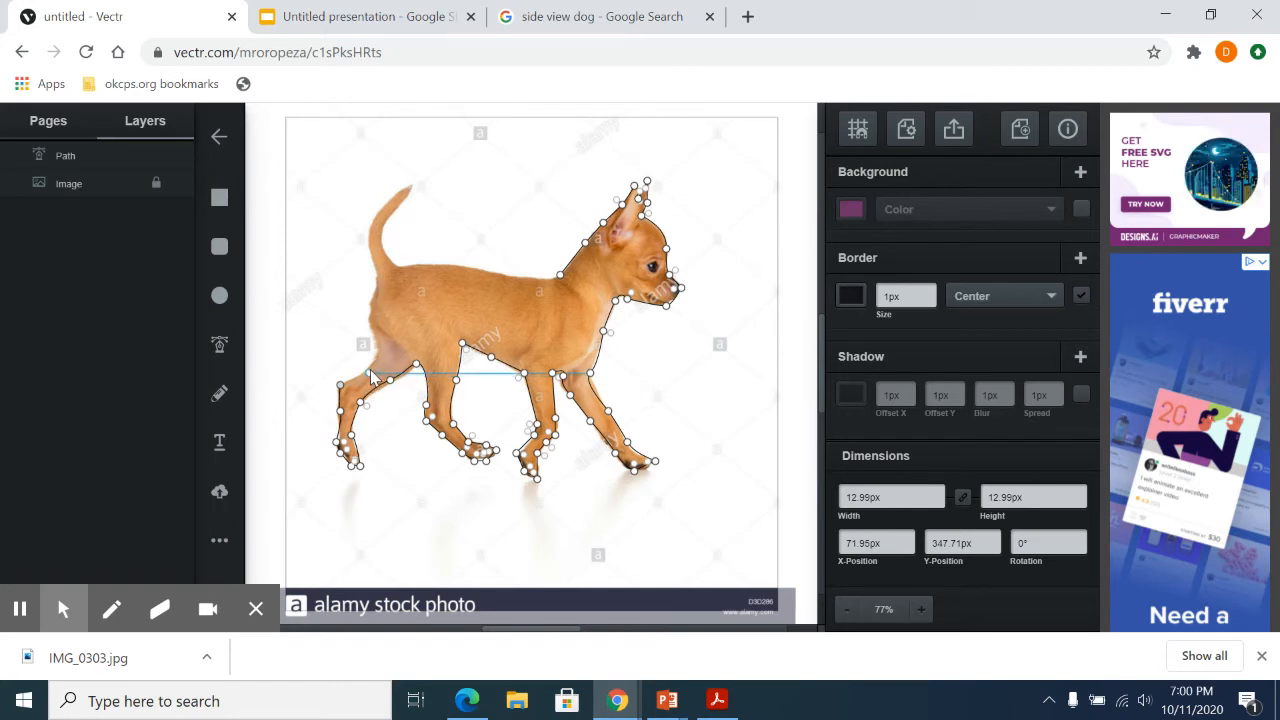
{"action": "left_click", "coordinate": [370, 373]}
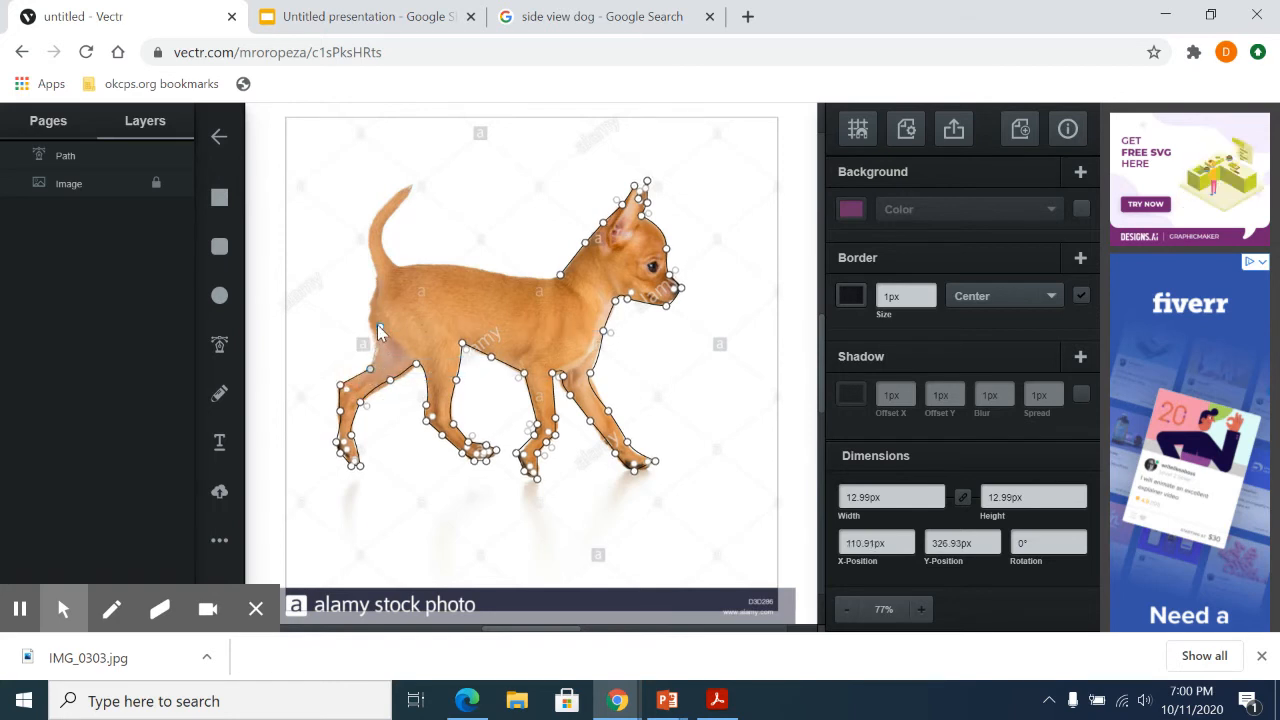
Continue the path up the dog's rump and along the back edge of the tail to its tip
{"action": "left_click", "coordinate": [373, 325]}
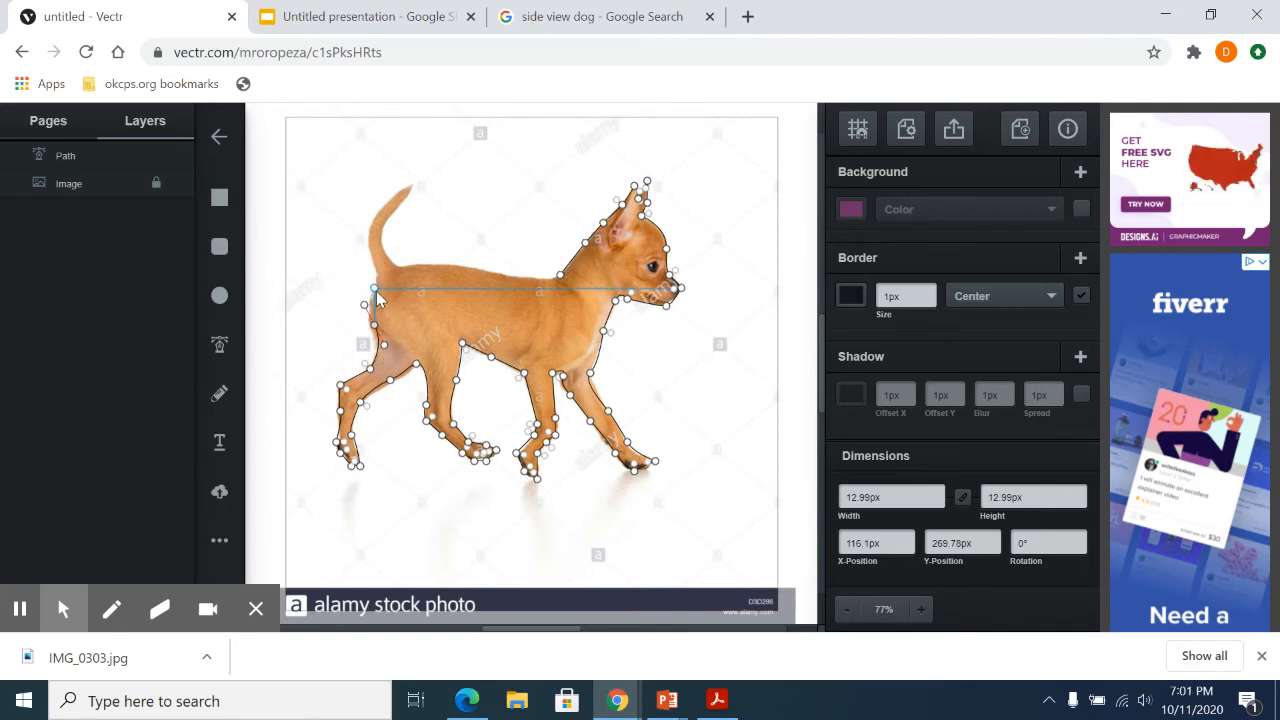
{"action": "left_click", "coordinate": [377, 292]}
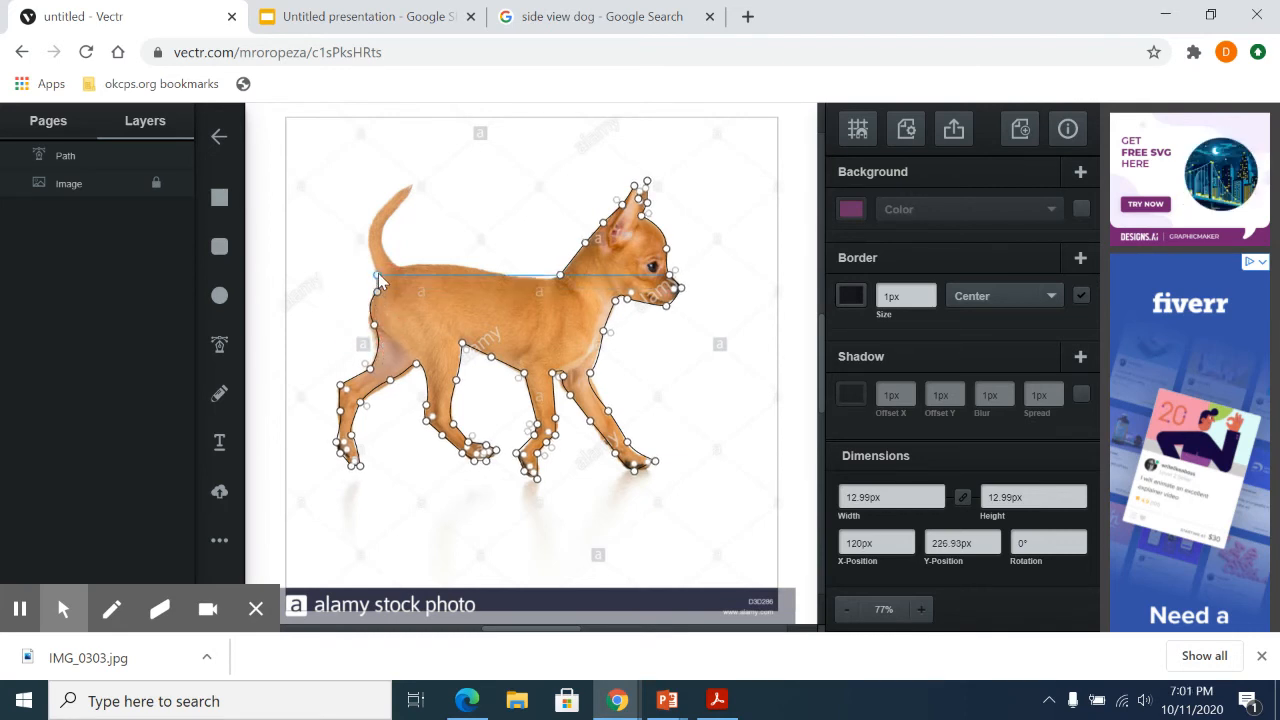
{"action": "left_click", "coordinate": [363, 238]}
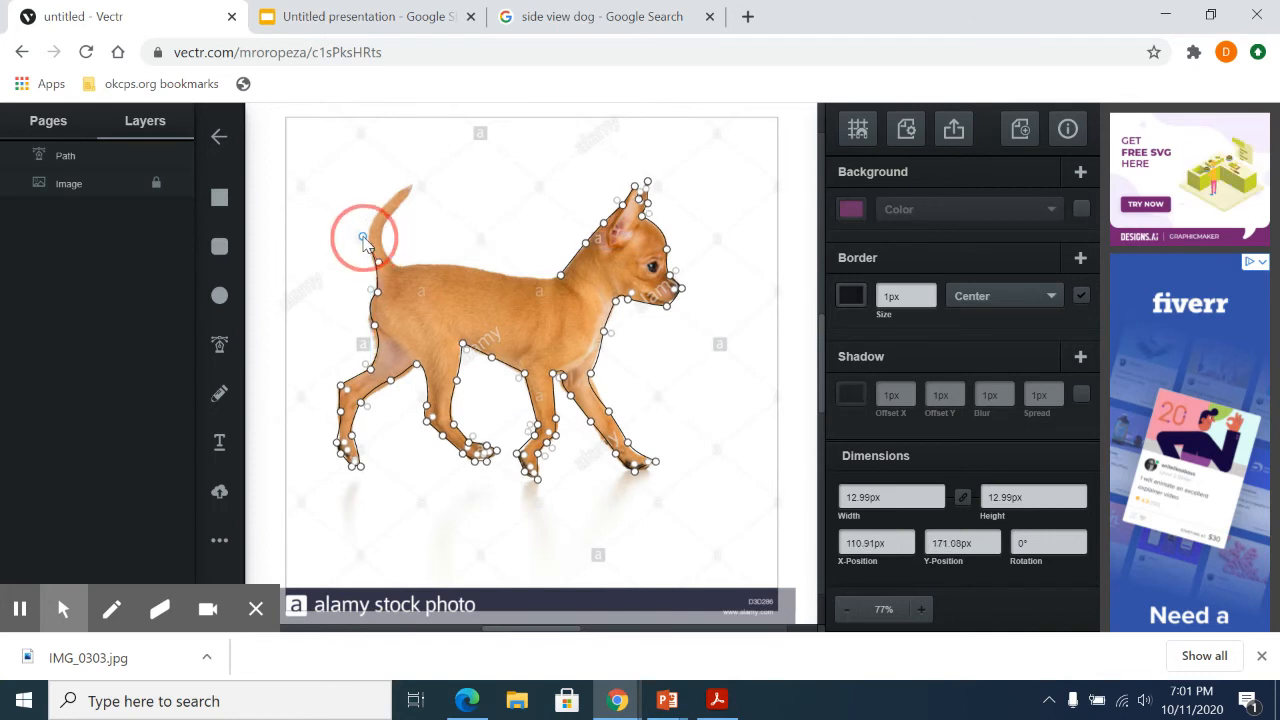
{"action": "left_click", "coordinate": [391, 202]}
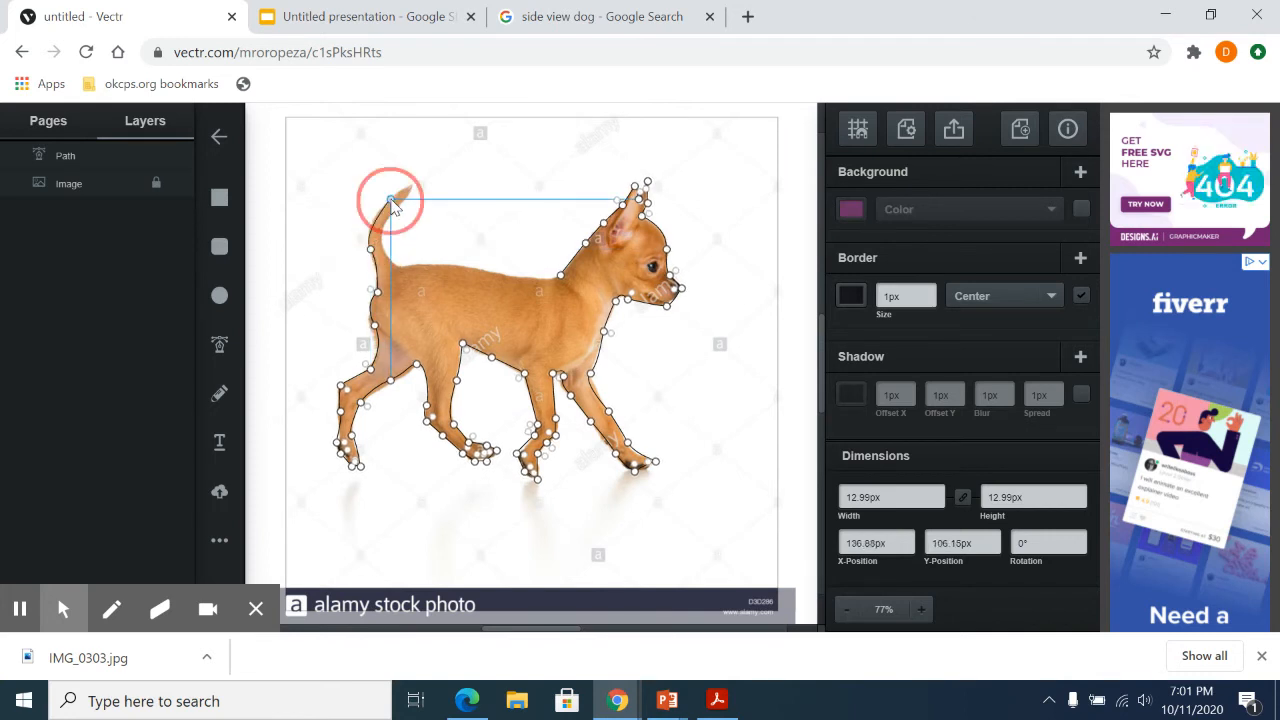
{"action": "left_click", "coordinate": [402, 191]}
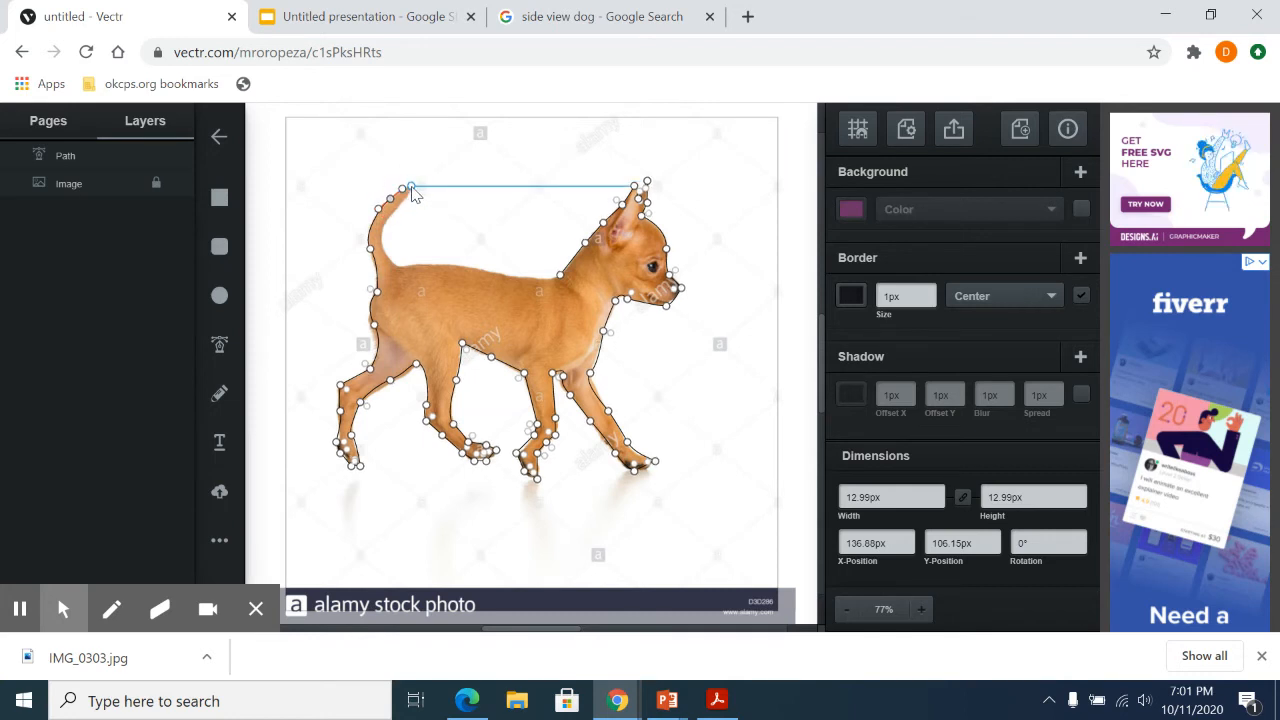
Trace down the tail's inner edge and along the back, closing the path at its starting point on the neck
{"action": "left_click", "coordinate": [399, 207]}
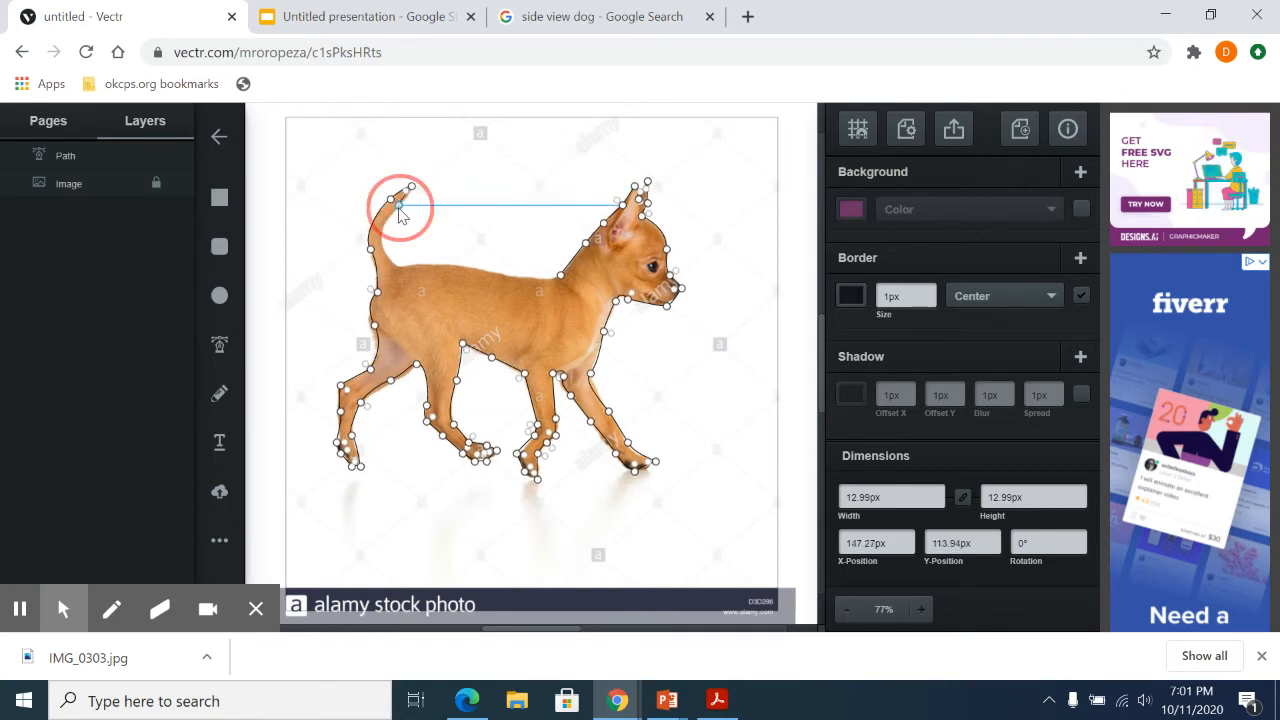
{"action": "left_click", "coordinate": [384, 241]}
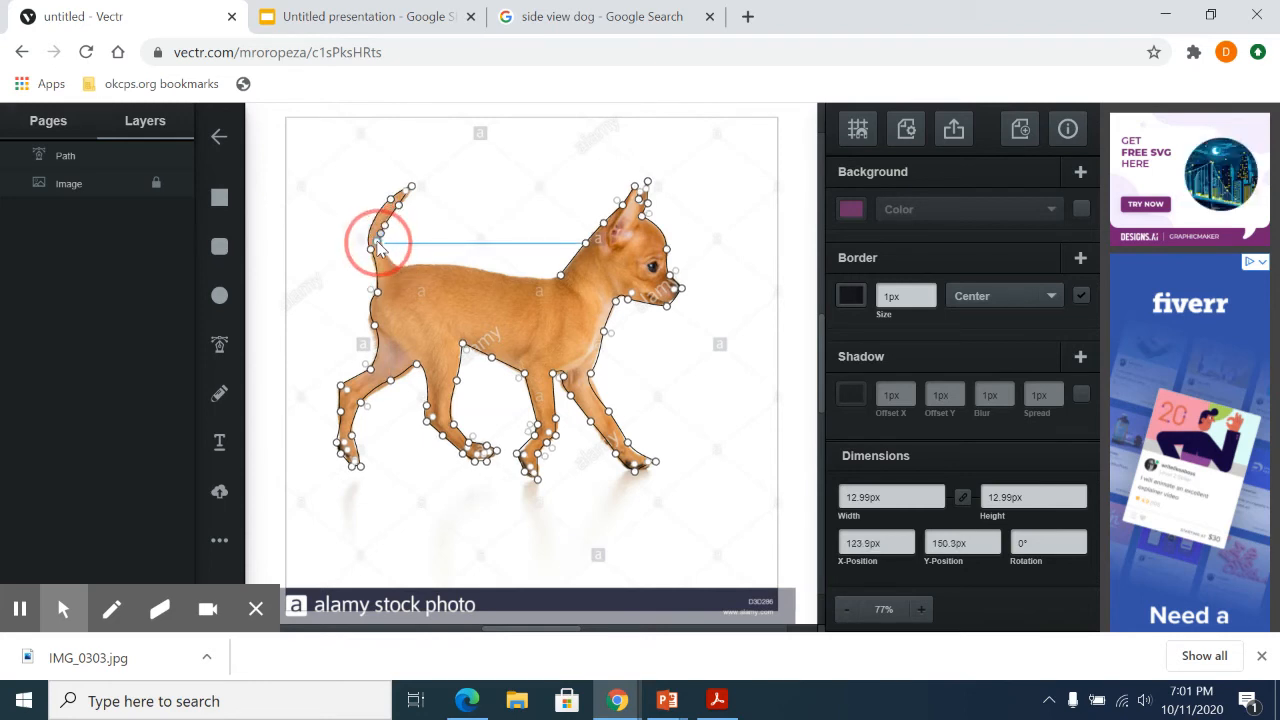
{"action": "left_click", "coordinate": [415, 267]}
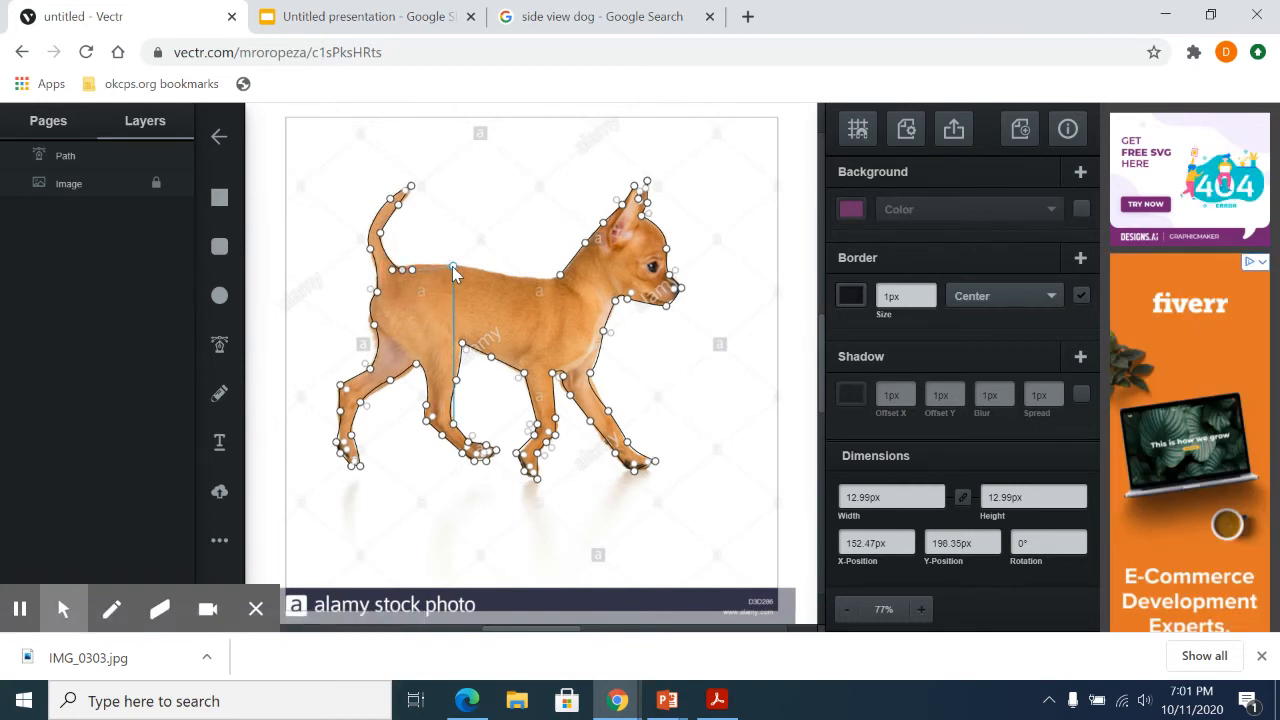
{"action": "left_click_drag", "start_coordinate": [452, 266], "coordinate": [477, 268]}
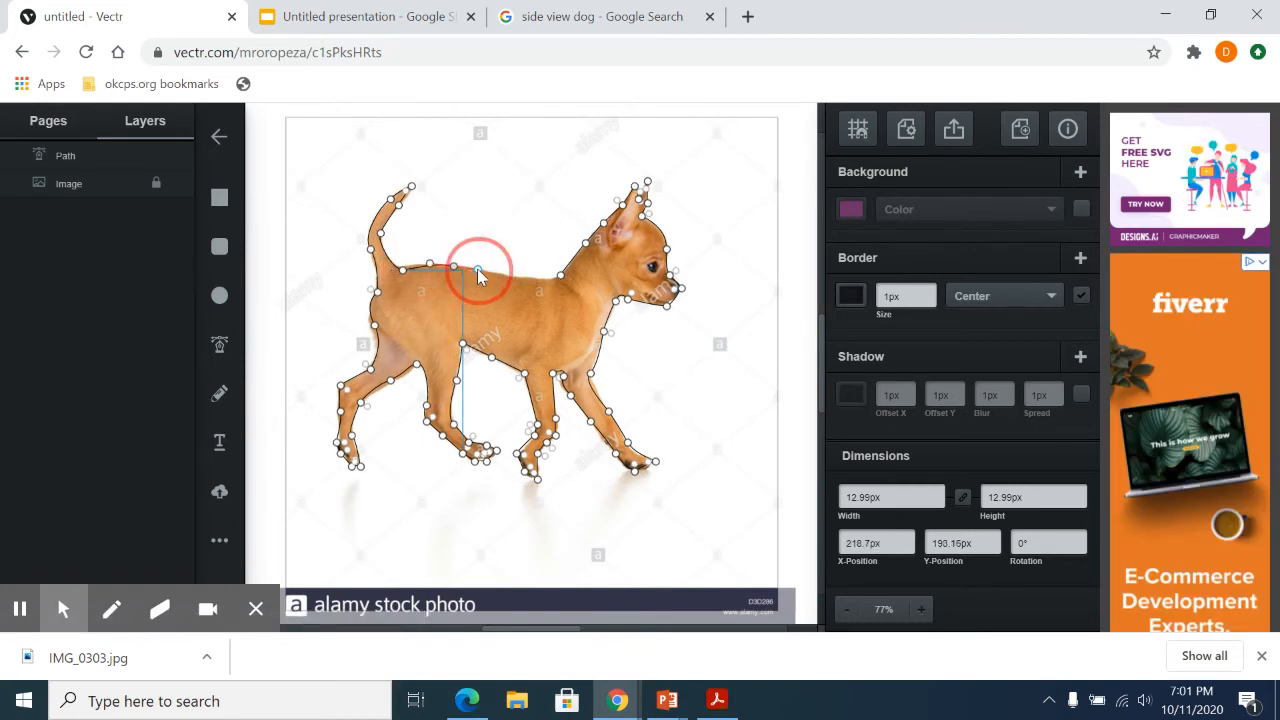
{"action": "left_click", "coordinate": [524, 280]}
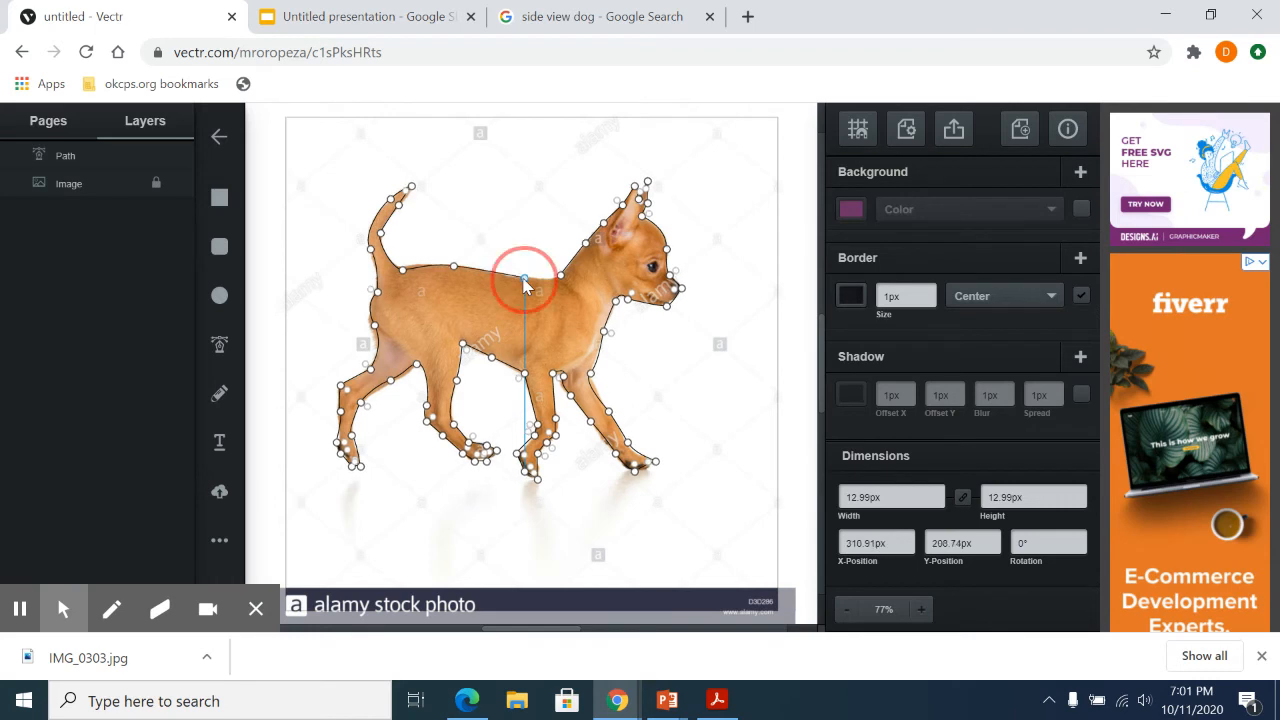
{"action": "left_click", "coordinate": [560, 275]}
{"action": "left_click", "coordinate": [560, 275]}
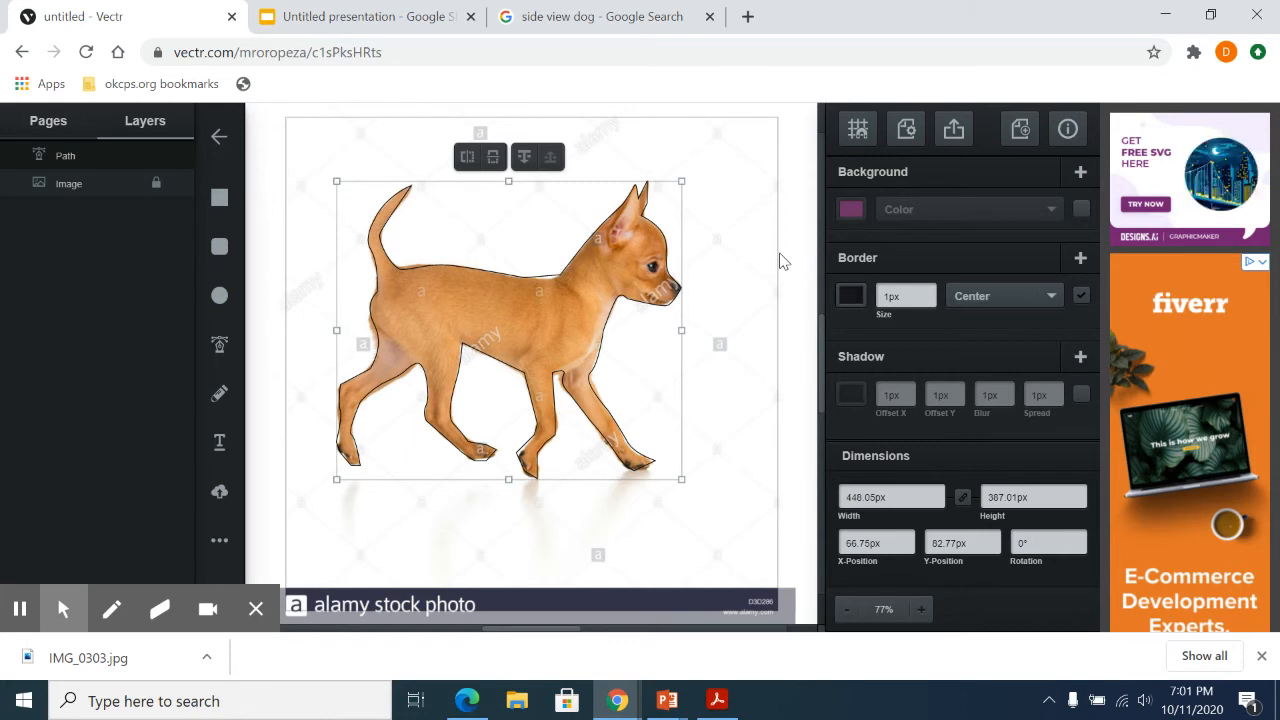
Fill the closed dog outline with solid black, #000000, and deselect it
{"action": "left_click", "coordinate": [854, 211]}
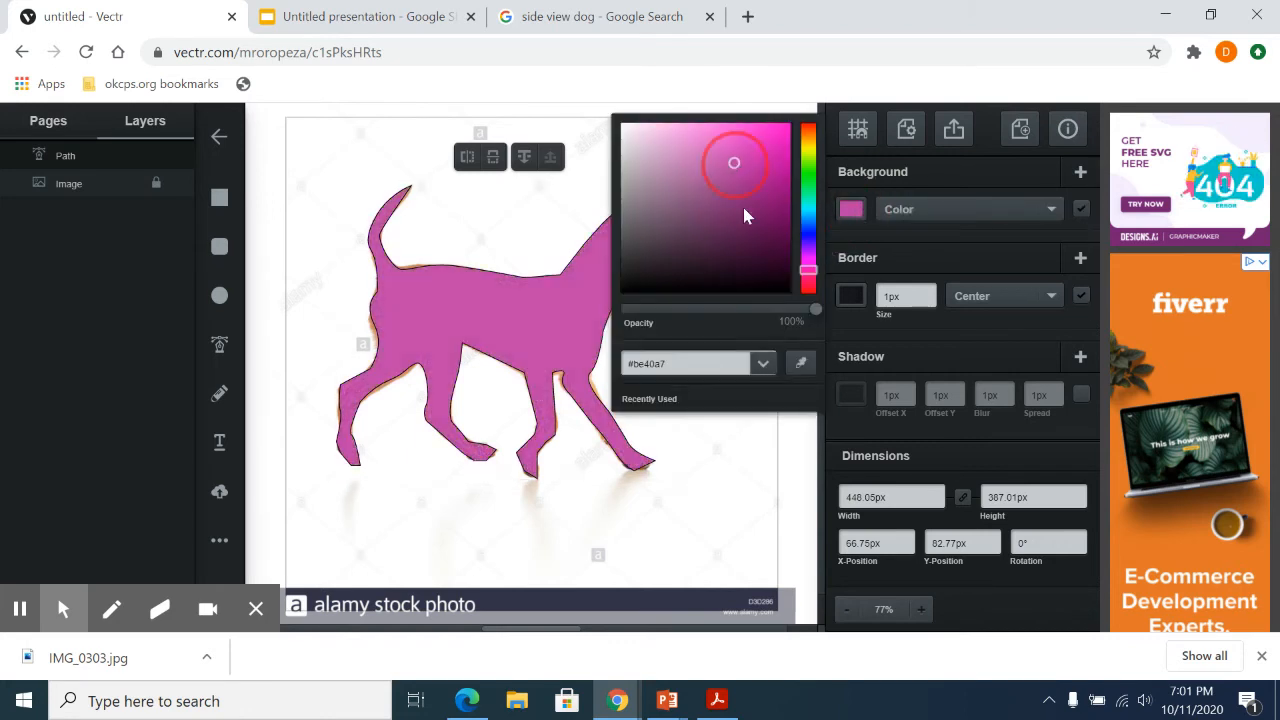
{"action": "left_click_drag", "start_coordinate": [743, 215], "coordinate": [797, 305]}
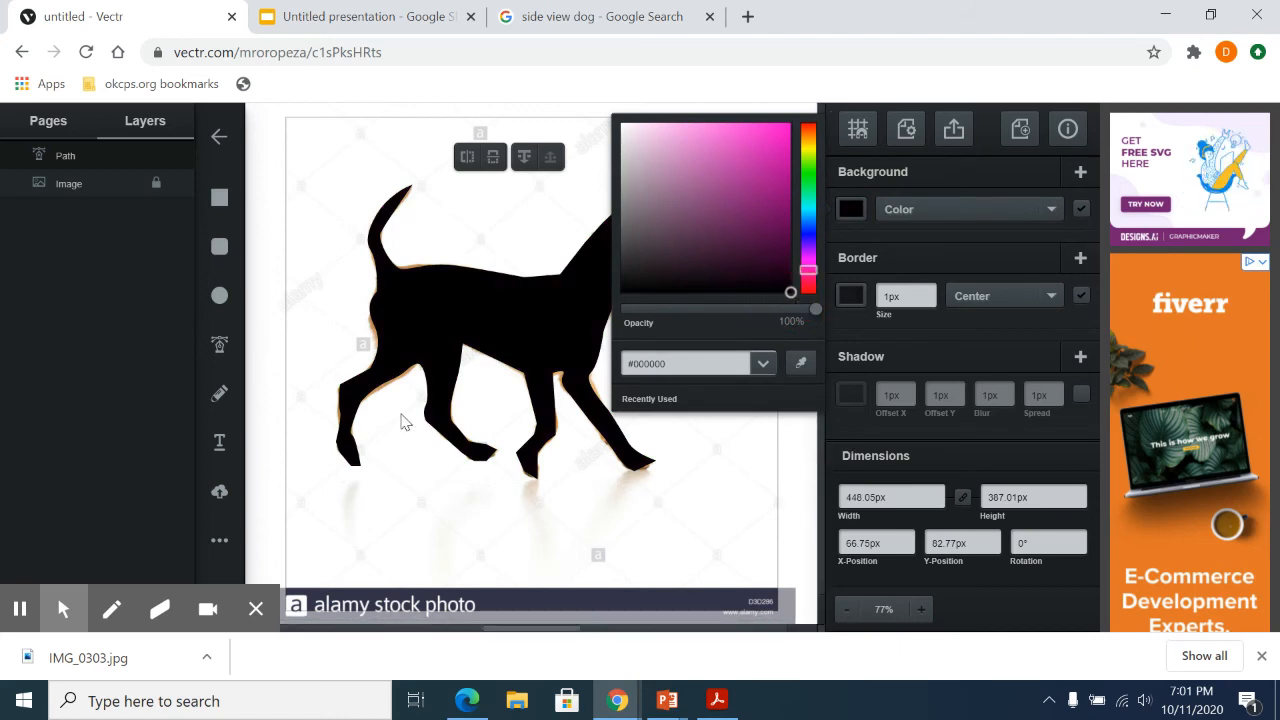
{"action": "left_click", "coordinate": [276, 321]}
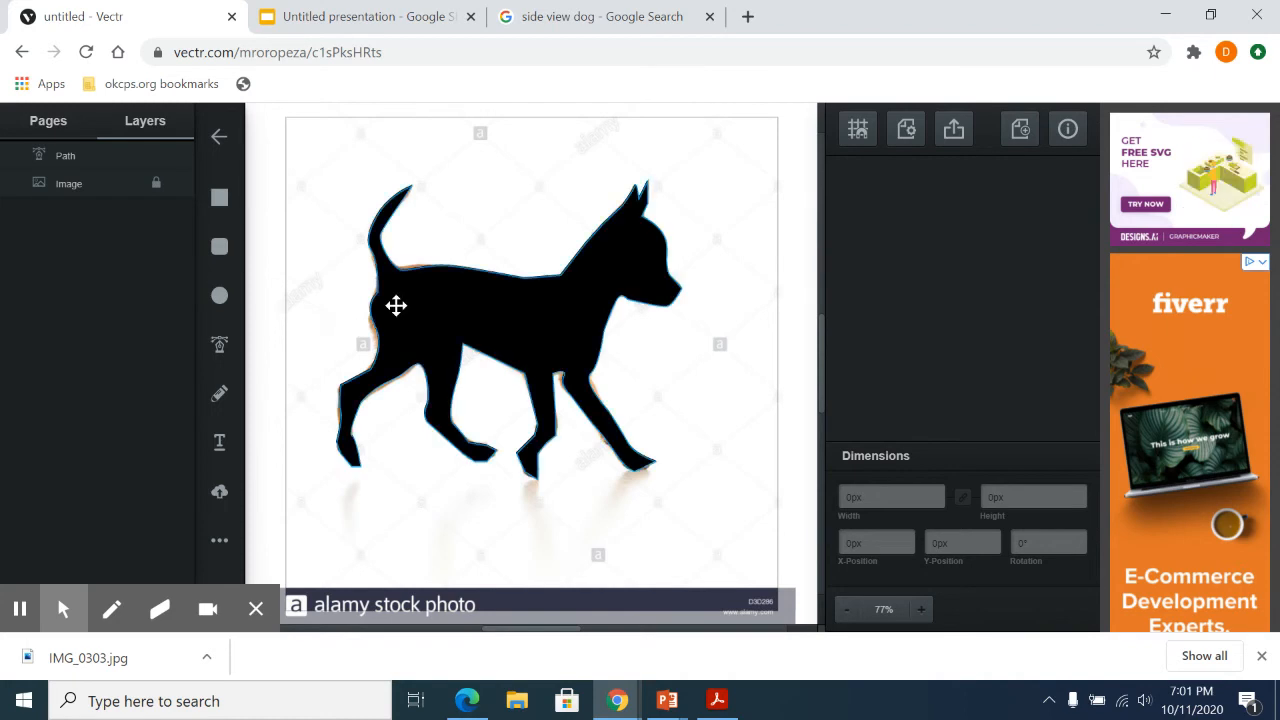
Edit the silhouette's nodes and handles where the two front legs meet so the curve follows the photo
{"action": "left_click", "coordinate": [489, 300]}
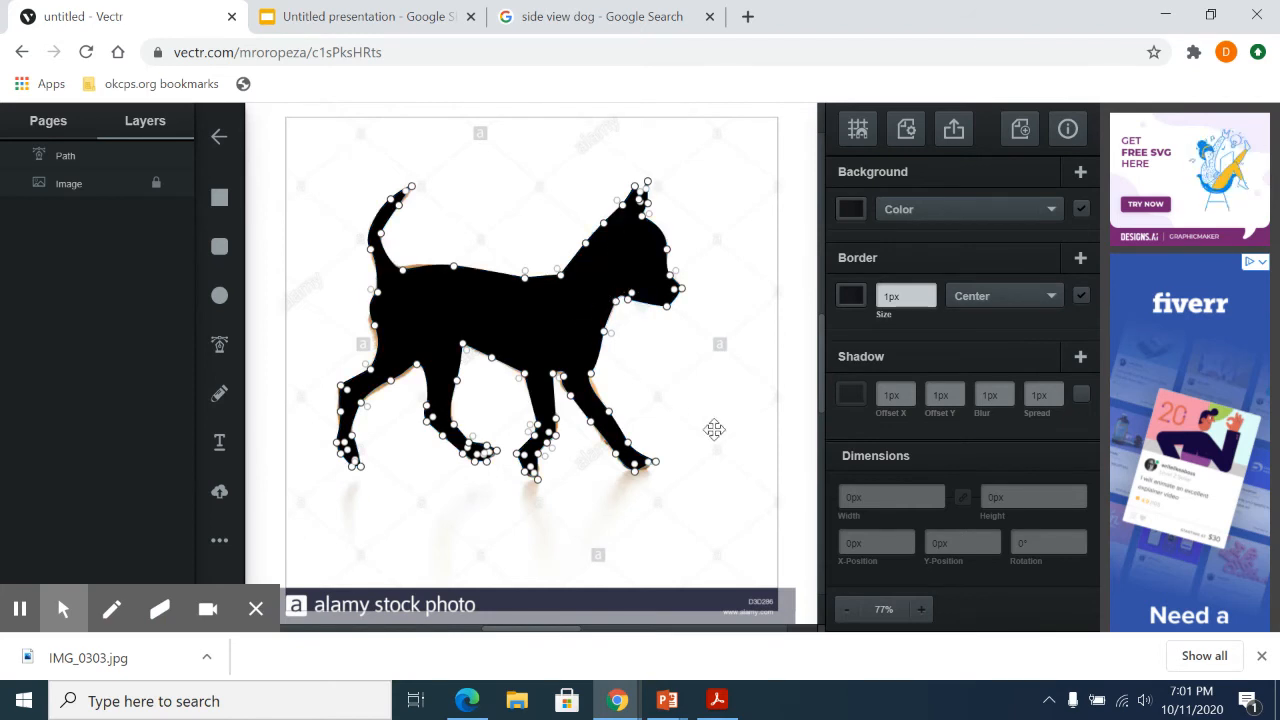
{"action": "left_click", "coordinate": [920, 610]}
{"action": "left_click", "coordinate": [920, 610]}
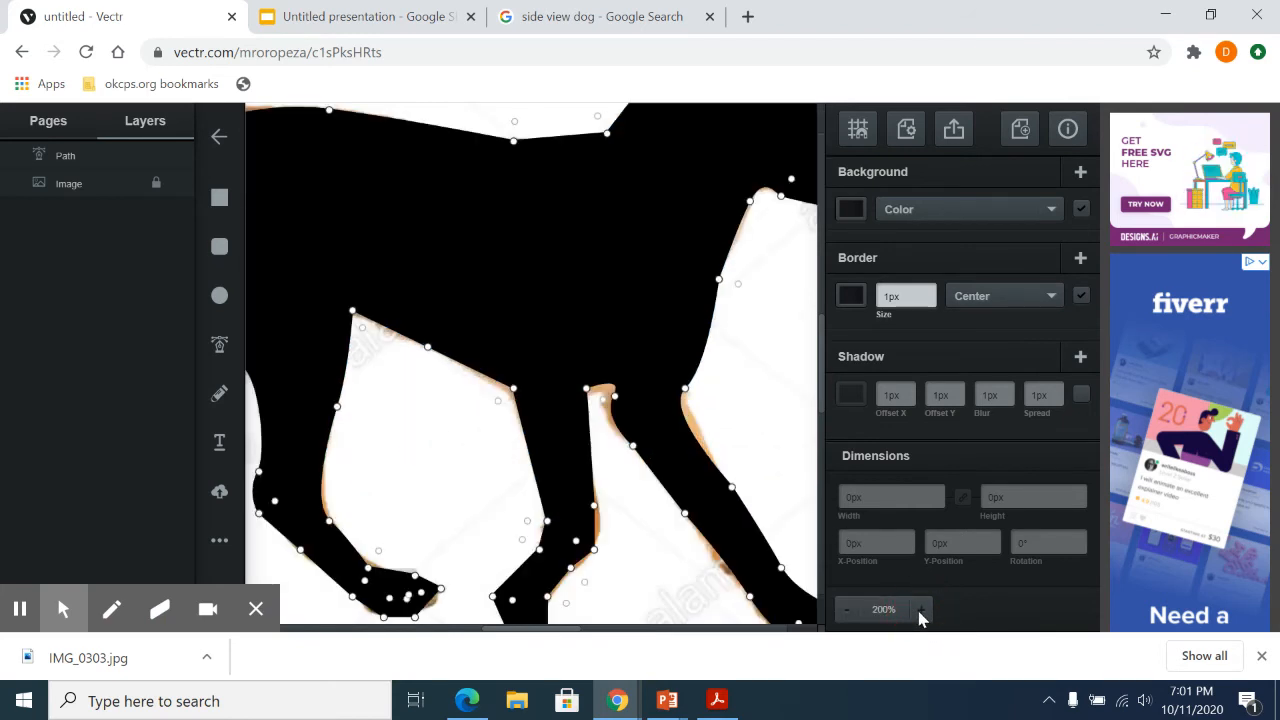
{"action": "left_click", "coordinate": [614, 399]}
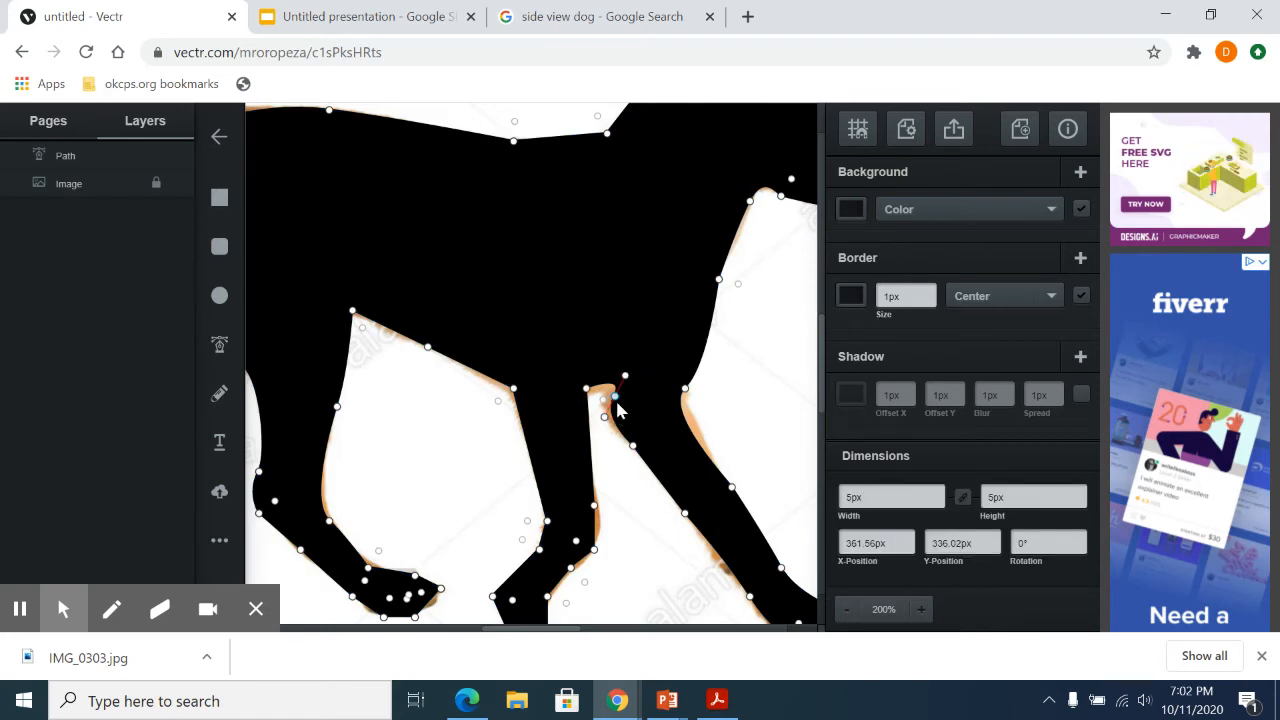
{"action": "left_click_drag", "start_coordinate": [614, 399], "coordinate": [613, 412]}
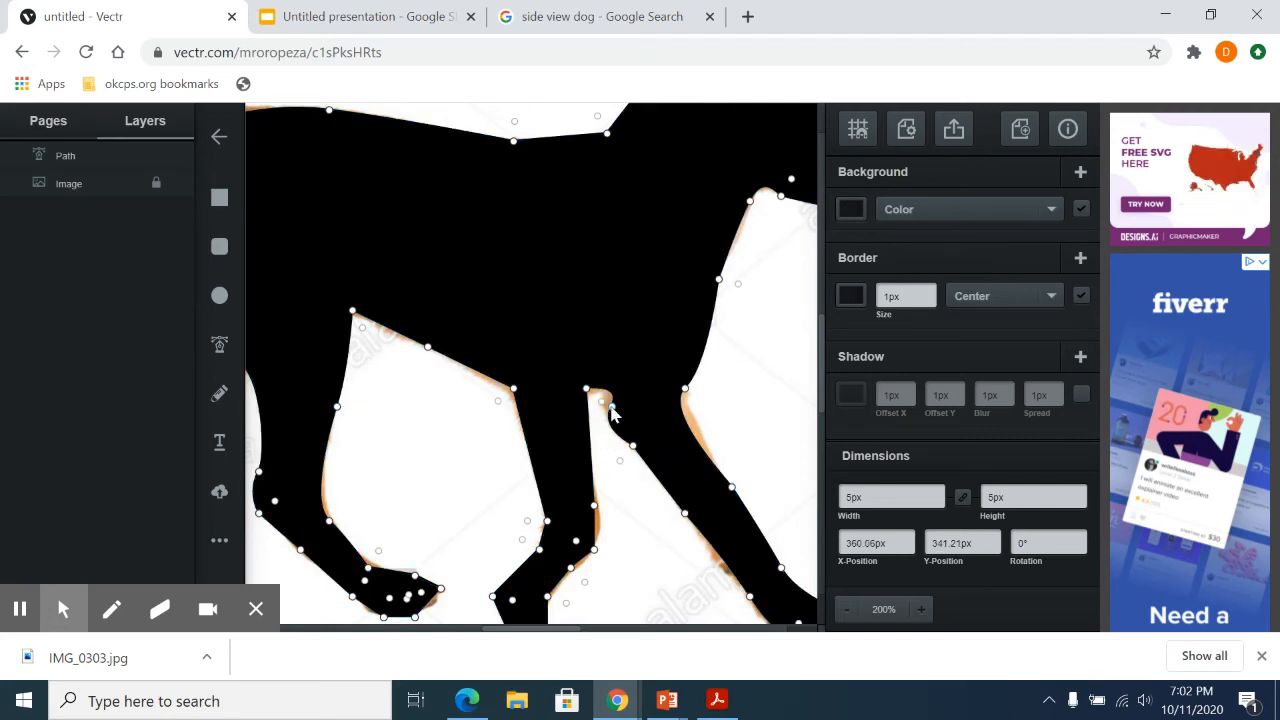
{"action": "left_click", "coordinate": [612, 408]}
{"action": "left_click_drag", "start_coordinate": [604, 430], "coordinate": [605, 435]}
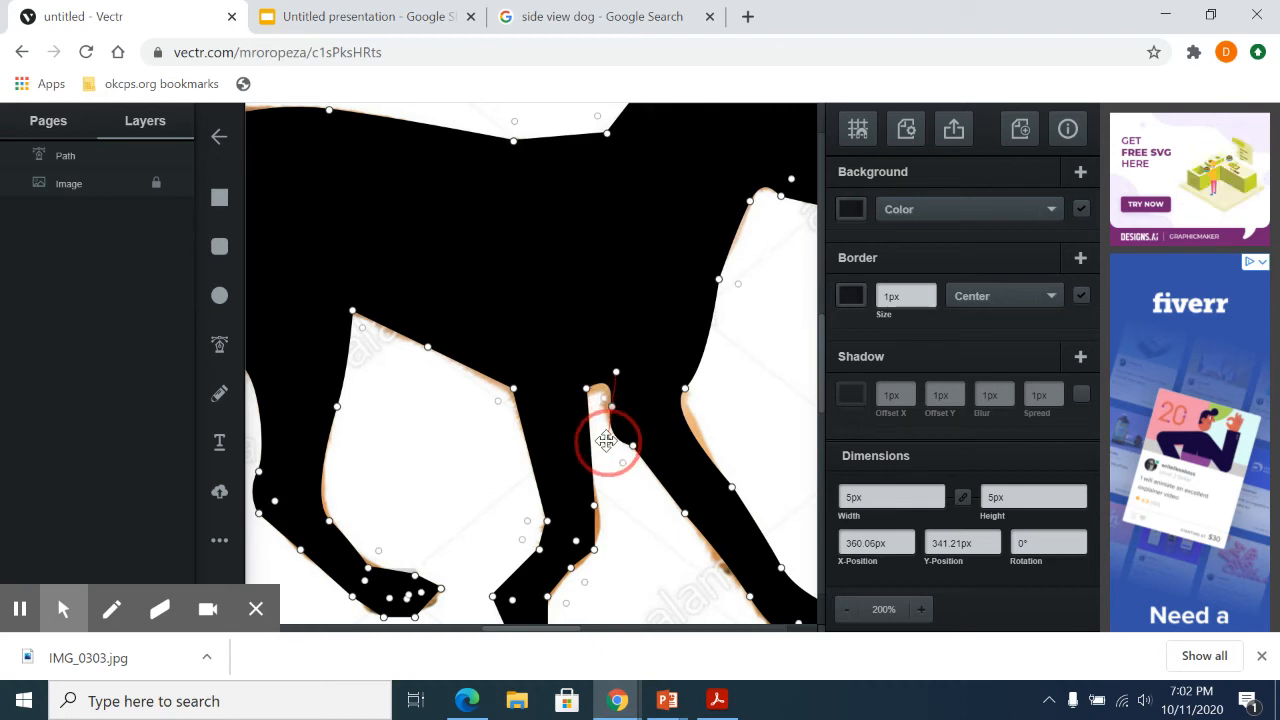
{"action": "mouse_move", "coordinate": [609, 445]}
{"action": "left_mouse_down"}
{"action": "mouse_move", "coordinate": [617, 455]}
{"action": "mouse_move", "coordinate": [609, 438]}
{"action": "left_mouse_up"}
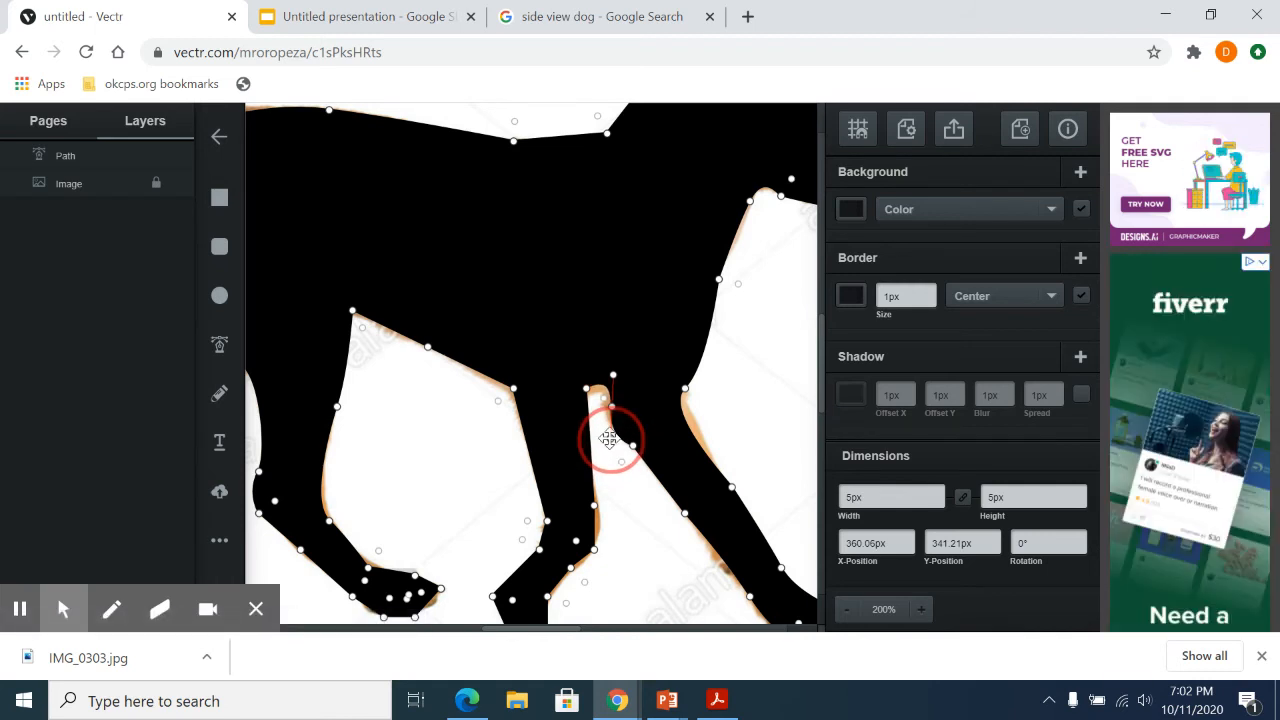
{"action": "left_click_drag", "start_coordinate": [609, 439], "coordinate": [611, 428]}
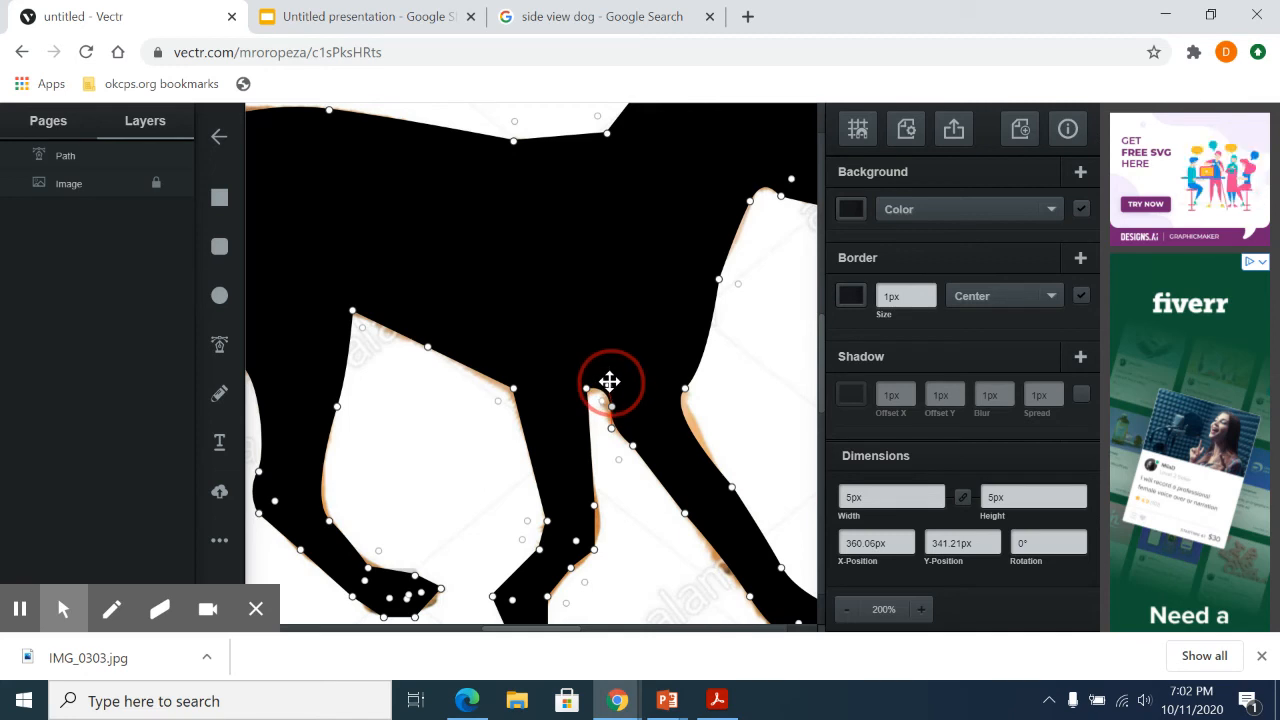
{"action": "left_click_drag", "start_coordinate": [609, 381], "coordinate": [617, 401]}
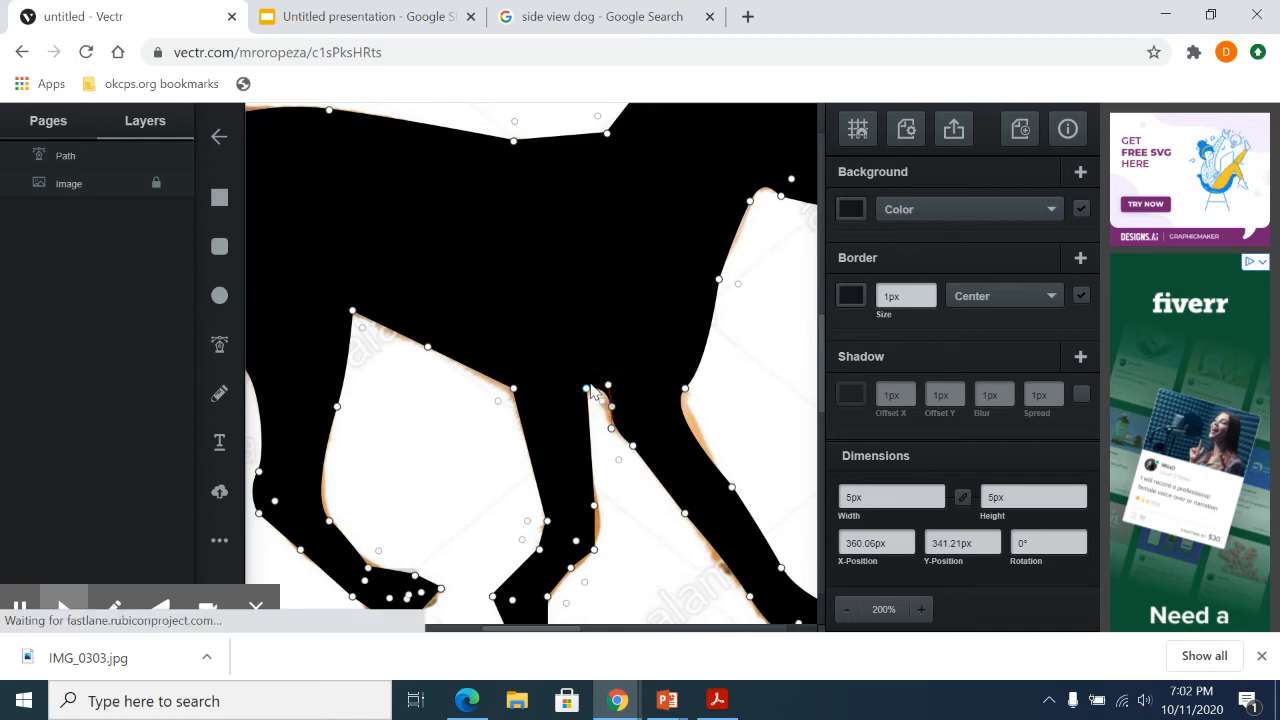
Adjust the curve handle at the chest so the front edge of the foremost leg matches the photo
{"action": "left_click", "coordinate": [684, 390]}
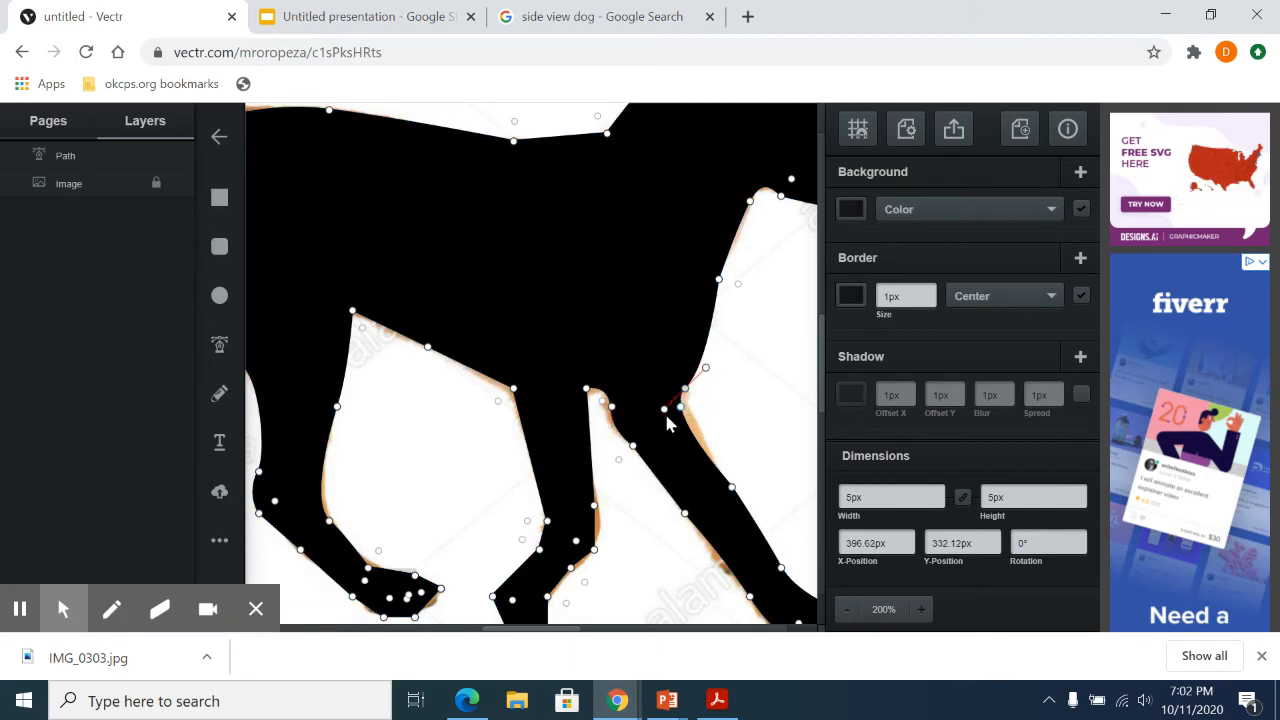
{"action": "left_click", "coordinate": [666, 410]}
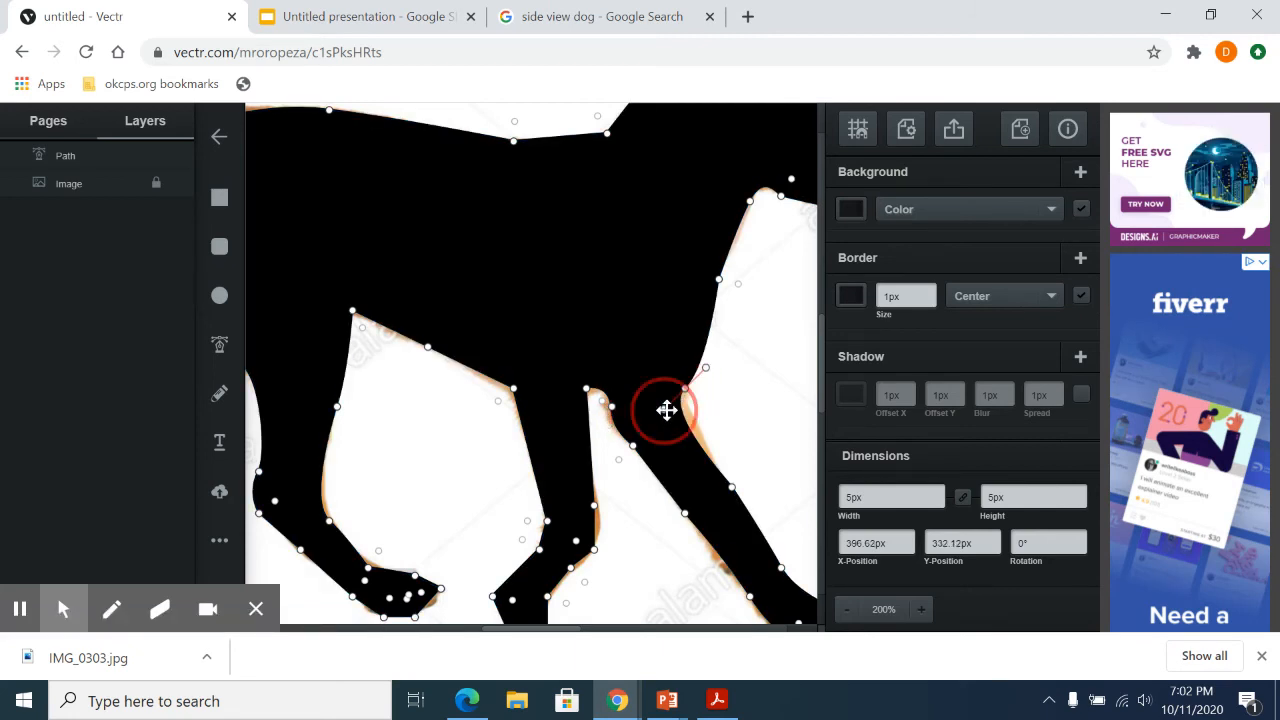
{"action": "left_click_drag", "start_coordinate": [672, 417], "coordinate": [688, 427]}
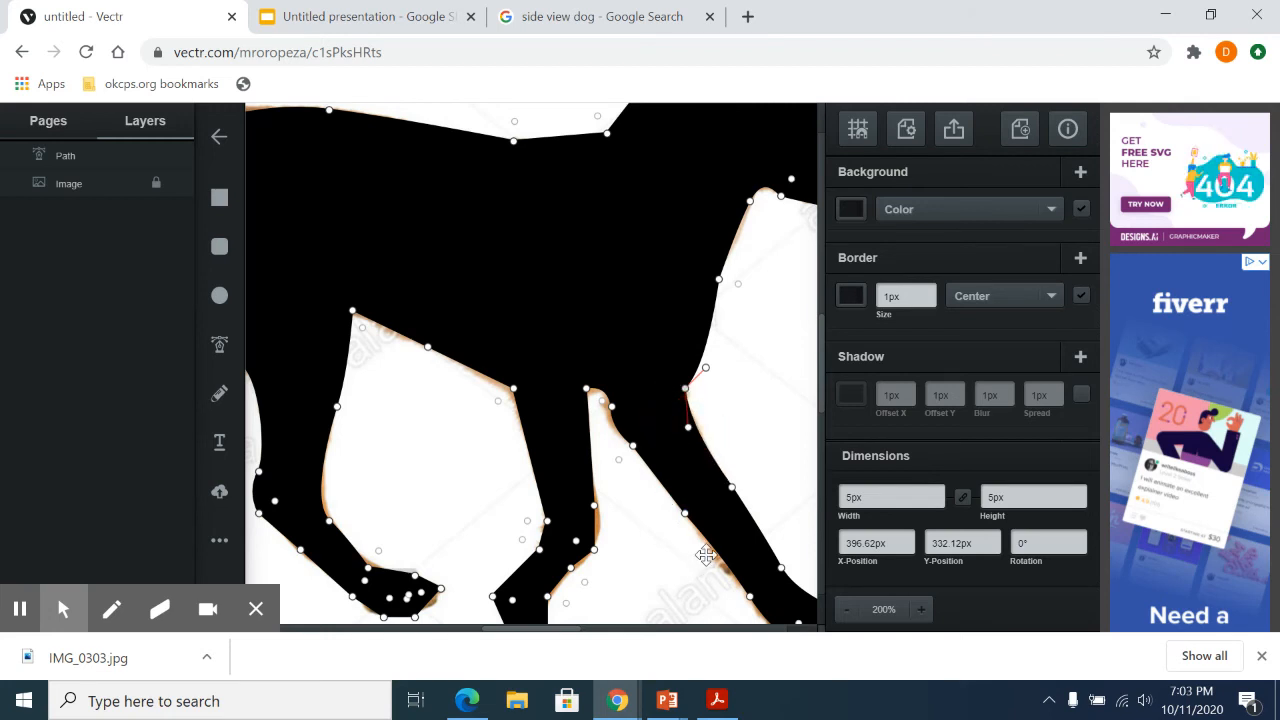
Reposition the node above the foremost paw so the leg's back edge covers the exposed part of the photo
{"action": "scroll", "coordinate": [688, 543], "scroll_direction": "down", "scroll_amount": 3}
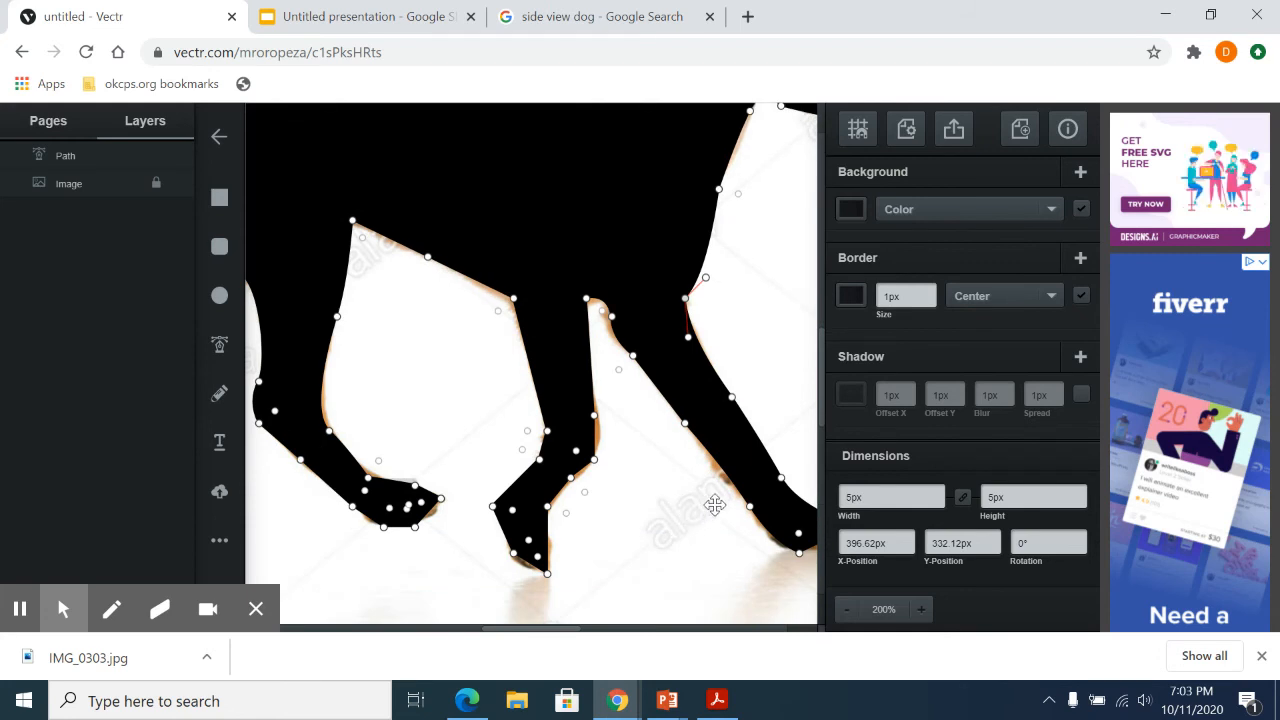
{"action": "left_click", "coordinate": [750, 507]}
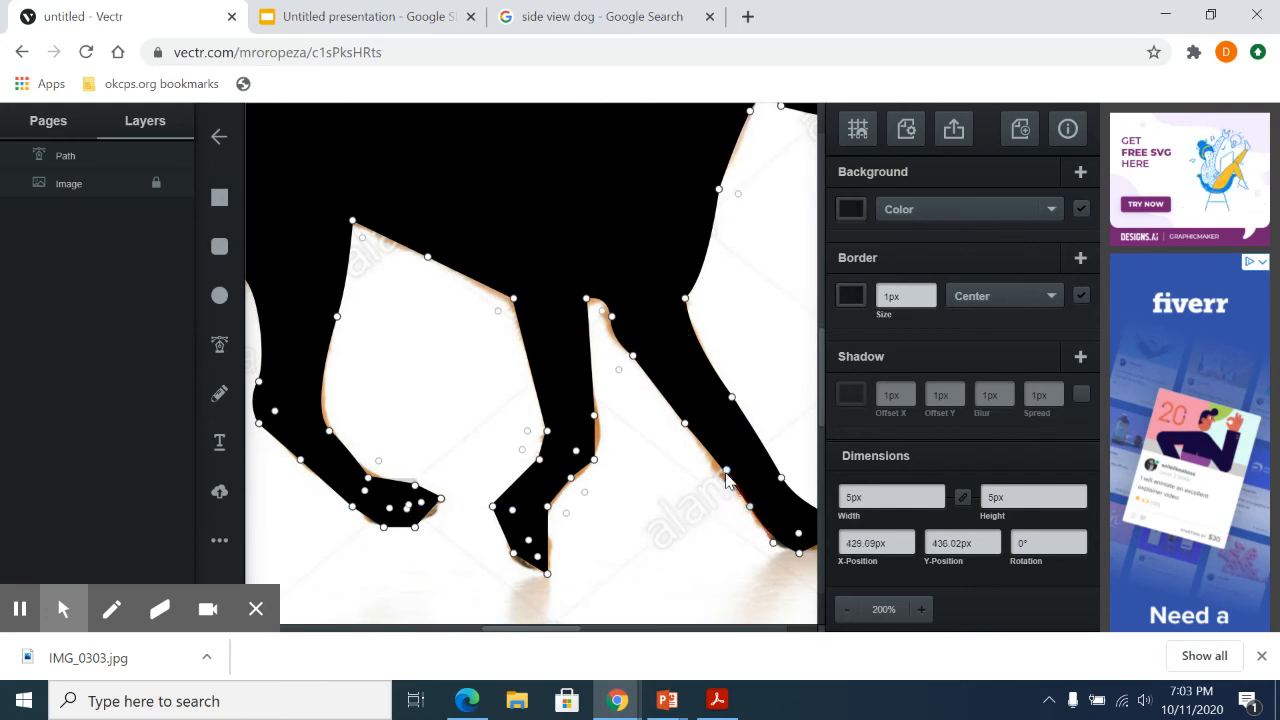
{"action": "left_click_drag", "start_coordinate": [727, 477], "coordinate": [743, 510]}
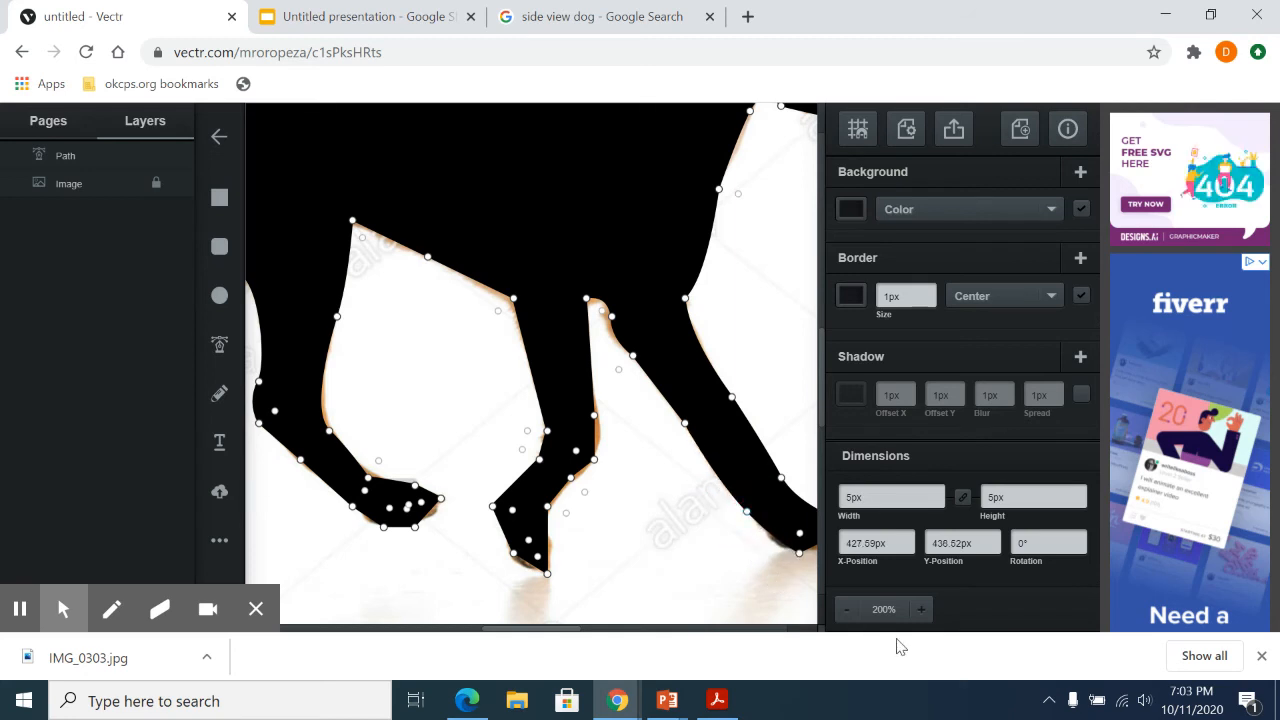
Round the toe of the foremost paw by curving its tip node and moving it slightly back toward the leg
{"action": "left_click", "coordinate": [578, 630]}
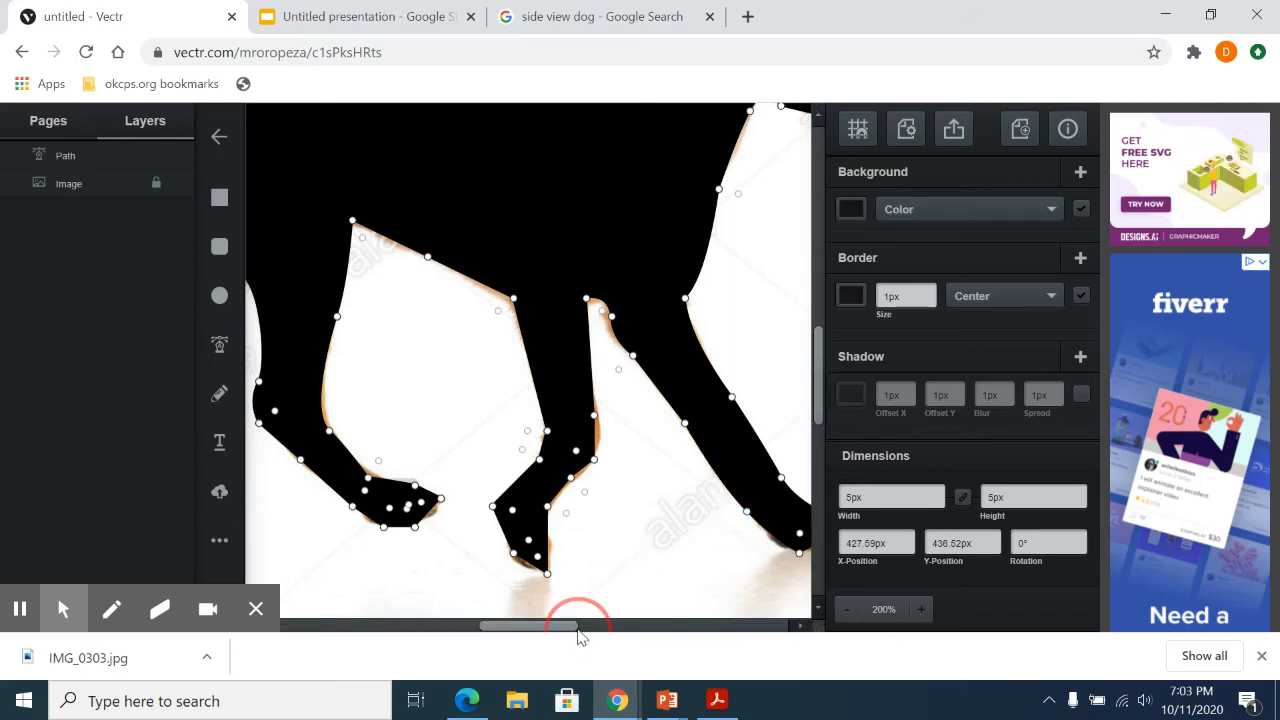
{"action": "left_click_drag", "start_coordinate": [578, 630], "coordinate": [597, 627]}
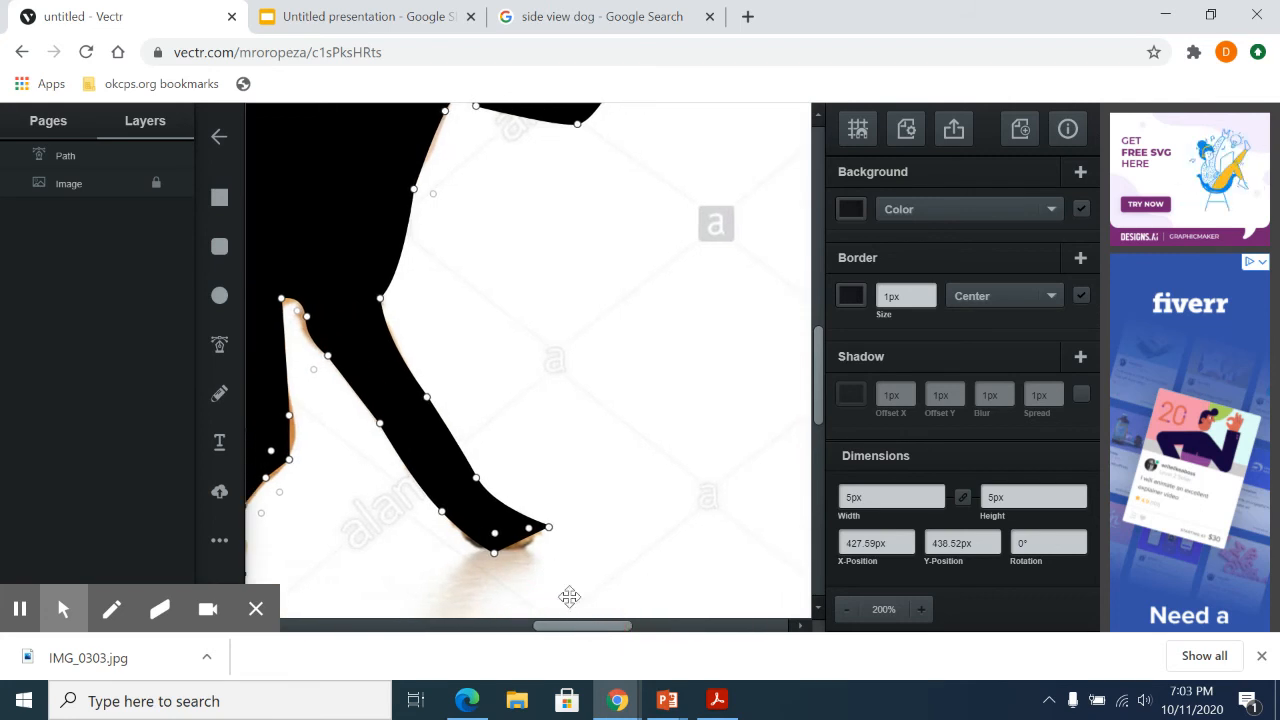
{"action": "left_click", "coordinate": [550, 528]}
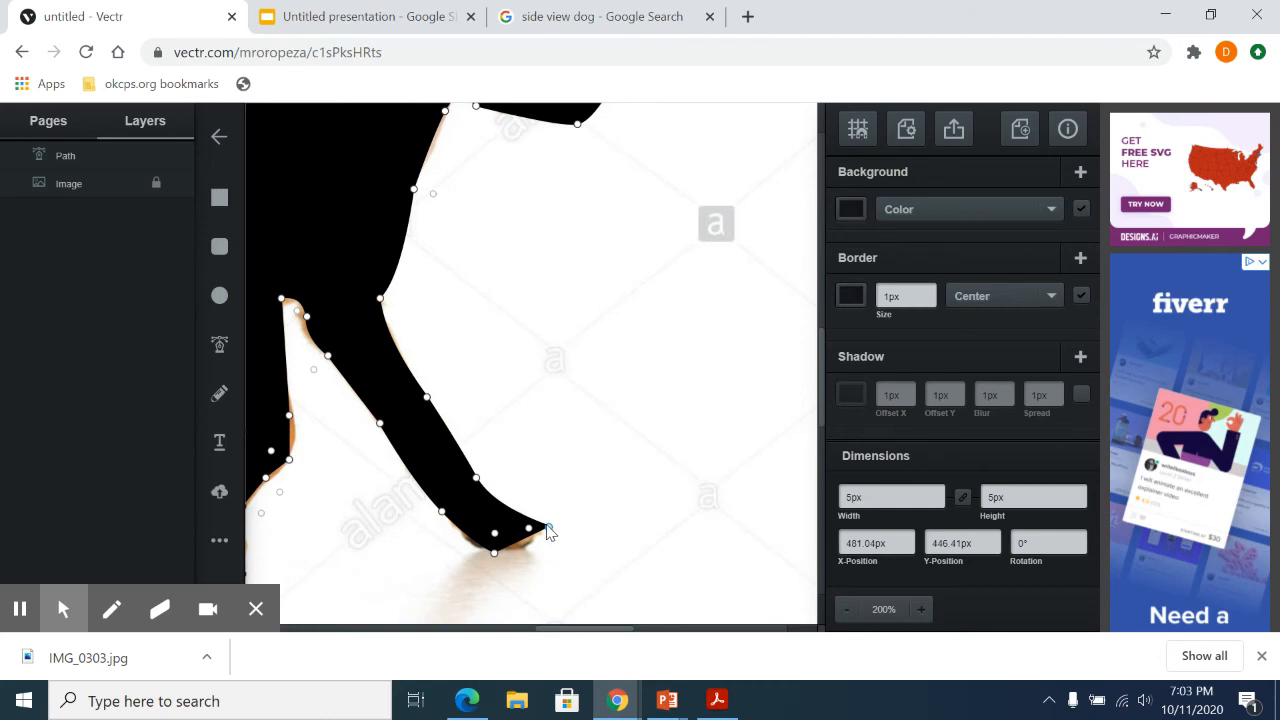
{"action": "left_click", "coordinate": [551, 529]}
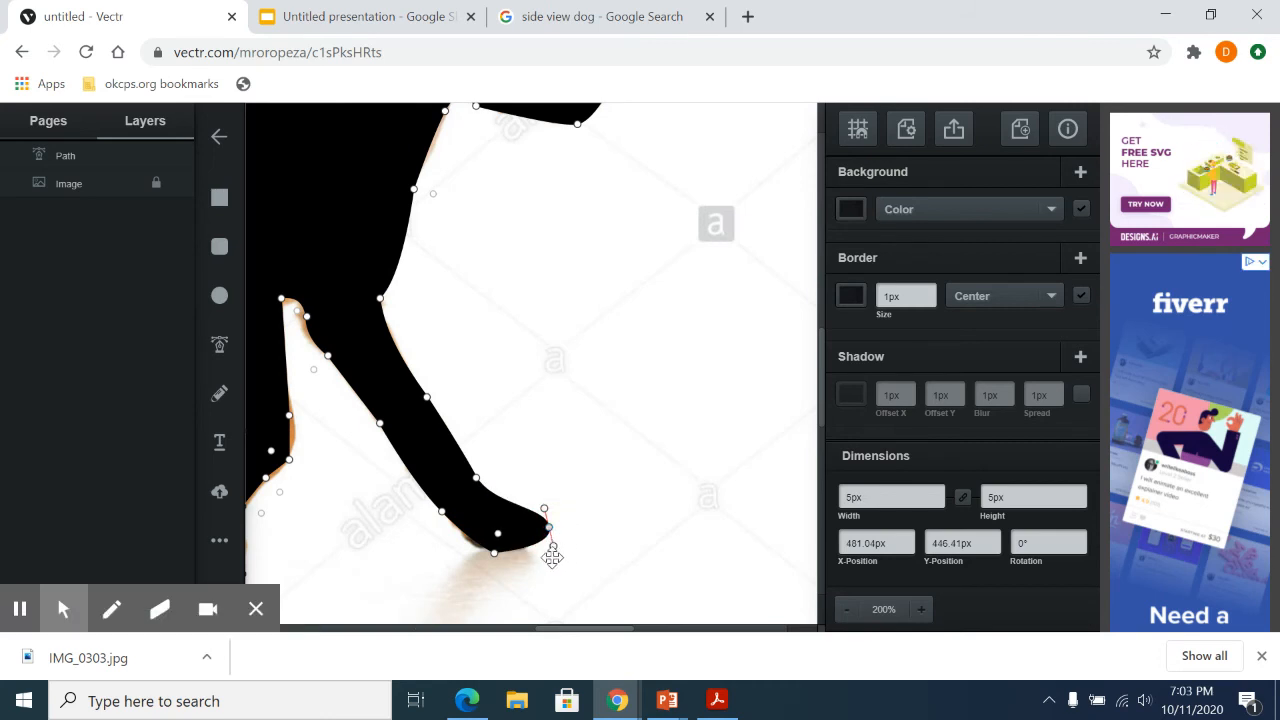
{"action": "left_click", "coordinate": [557, 551]}
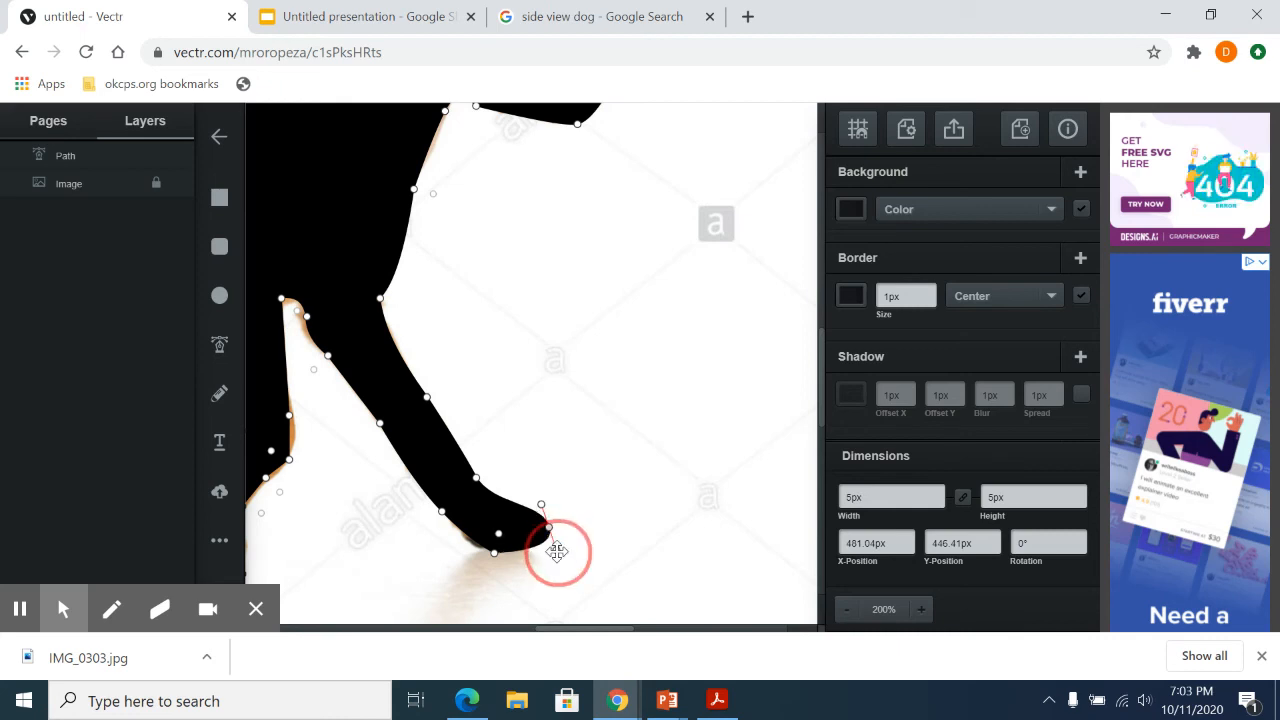
{"action": "left_click_drag", "start_coordinate": [546, 530], "coordinate": [543, 528]}
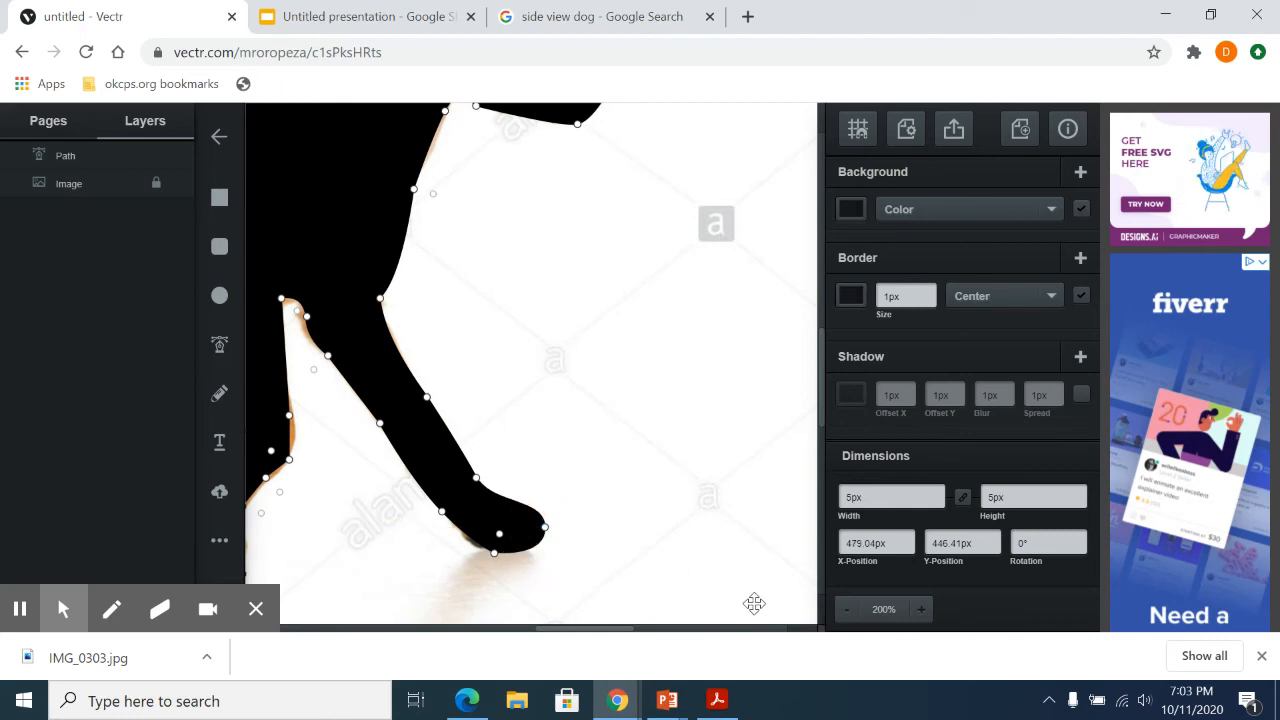
{"action": "left_click_drag", "start_coordinate": [630, 628], "coordinate": [526, 634]}
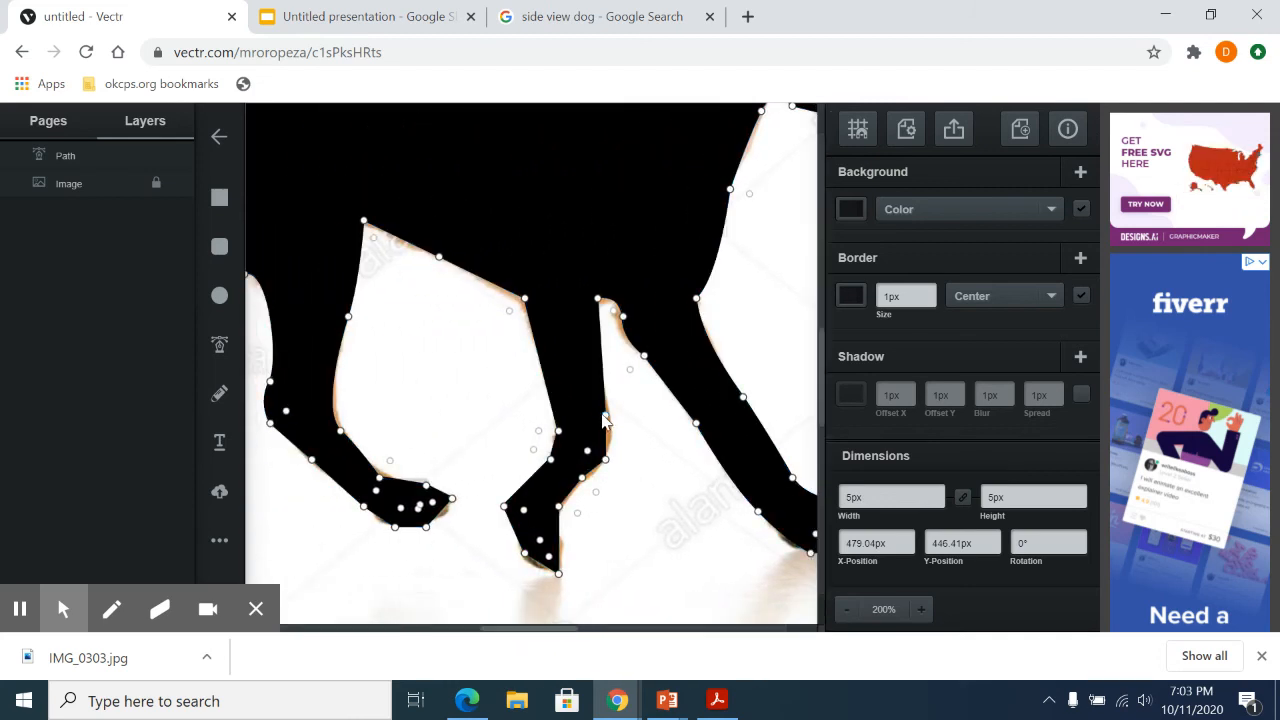
Reposition the nodes along the front edge of the rearward front leg, just above its paw, to match the photo
{"action": "left_click", "coordinate": [608, 465]}
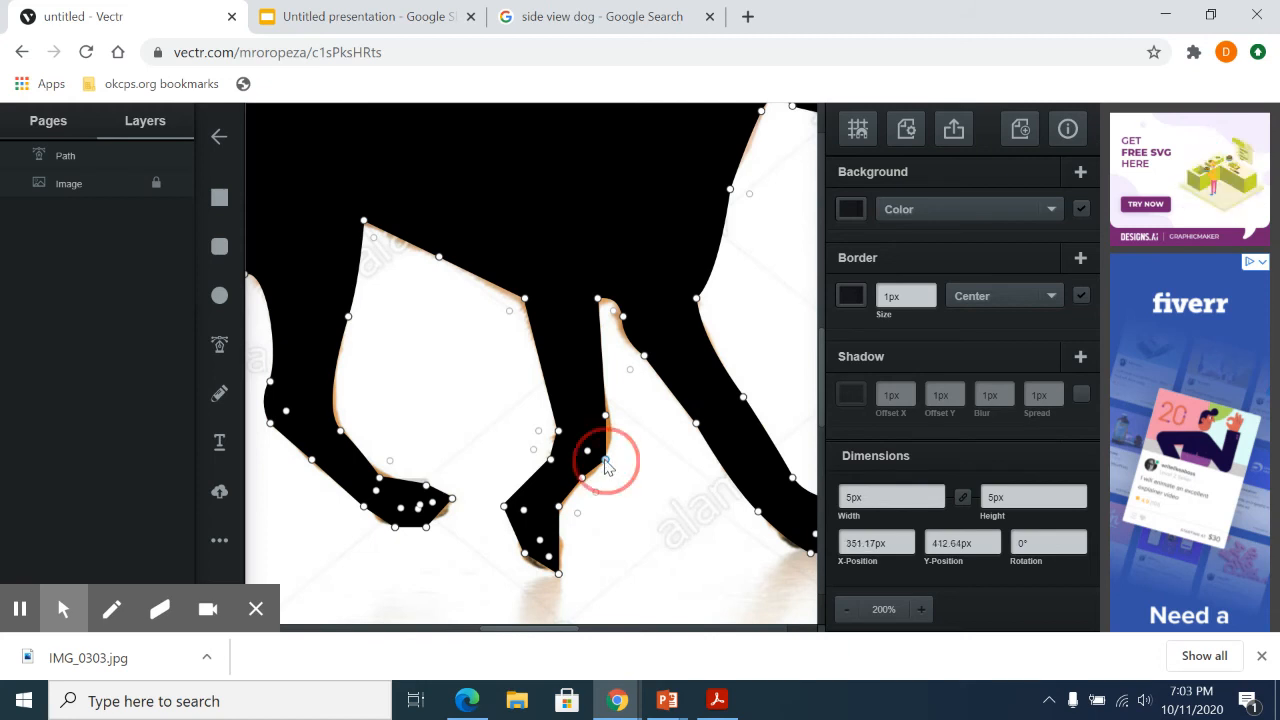
{"action": "left_click_drag", "start_coordinate": [605, 465], "coordinate": [614, 457]}
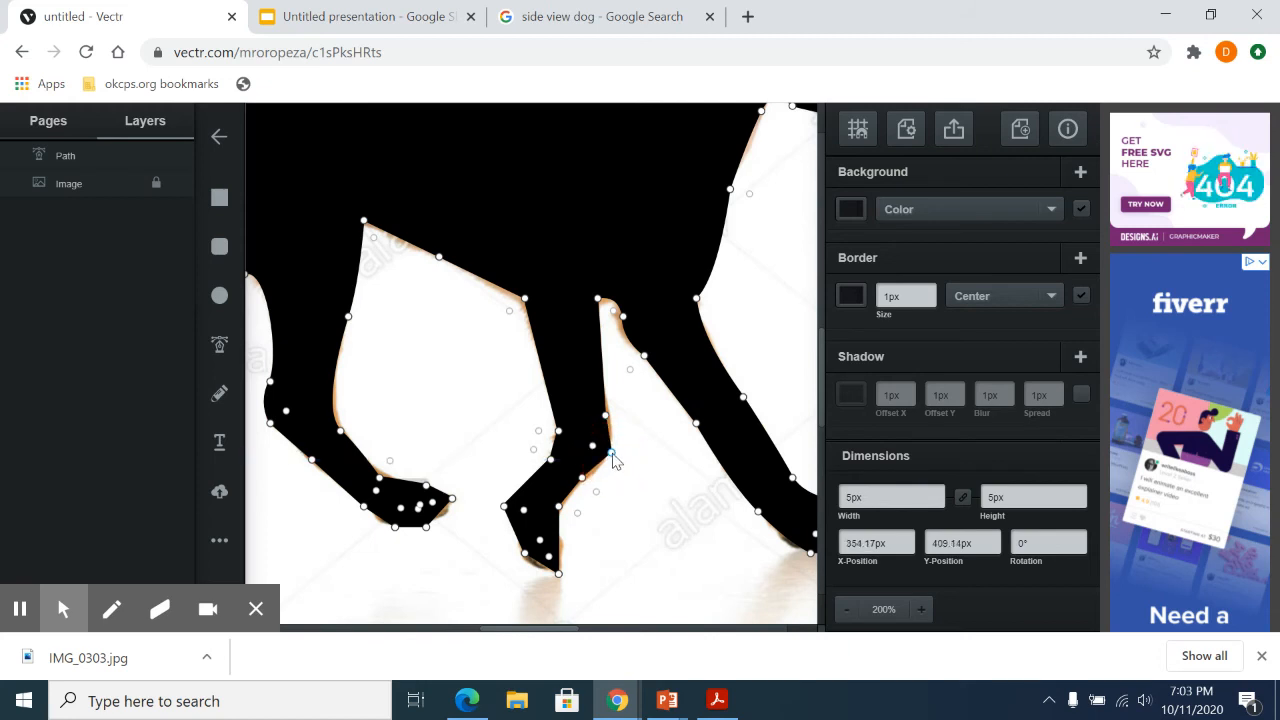
{"action": "double_click", "coordinate": [611, 454]}
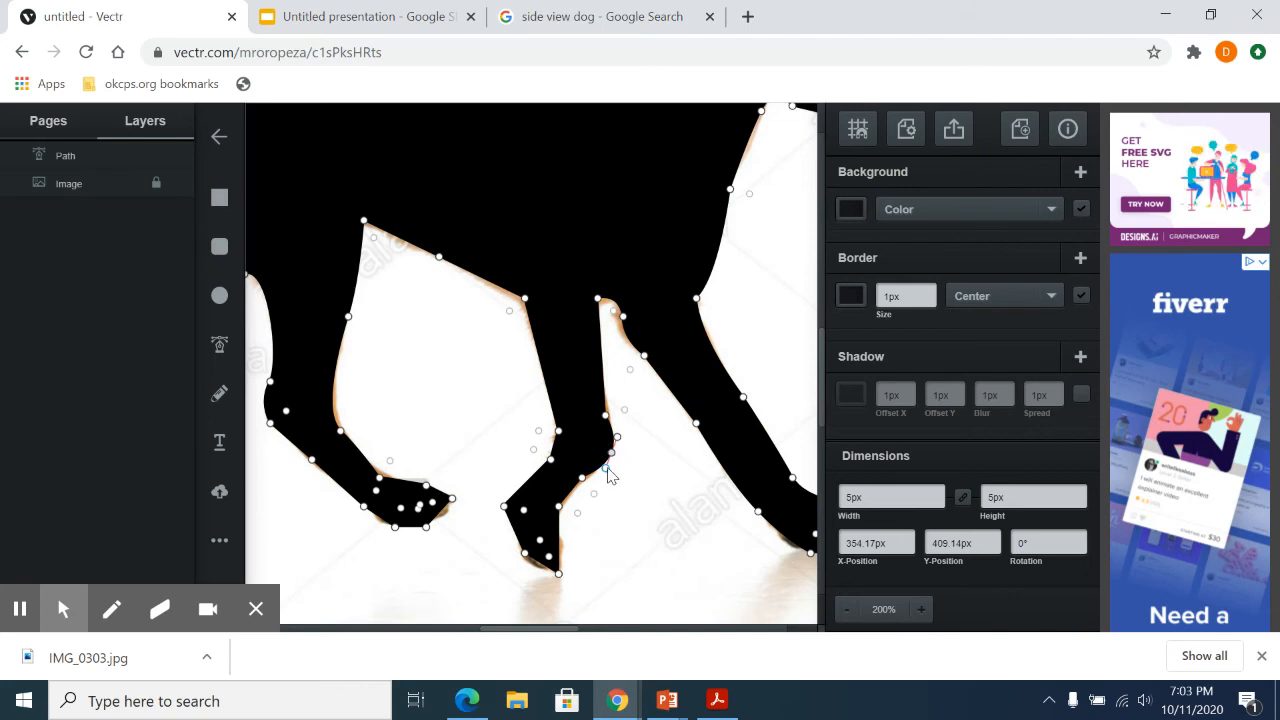
{"action": "left_click", "coordinate": [608, 450]}
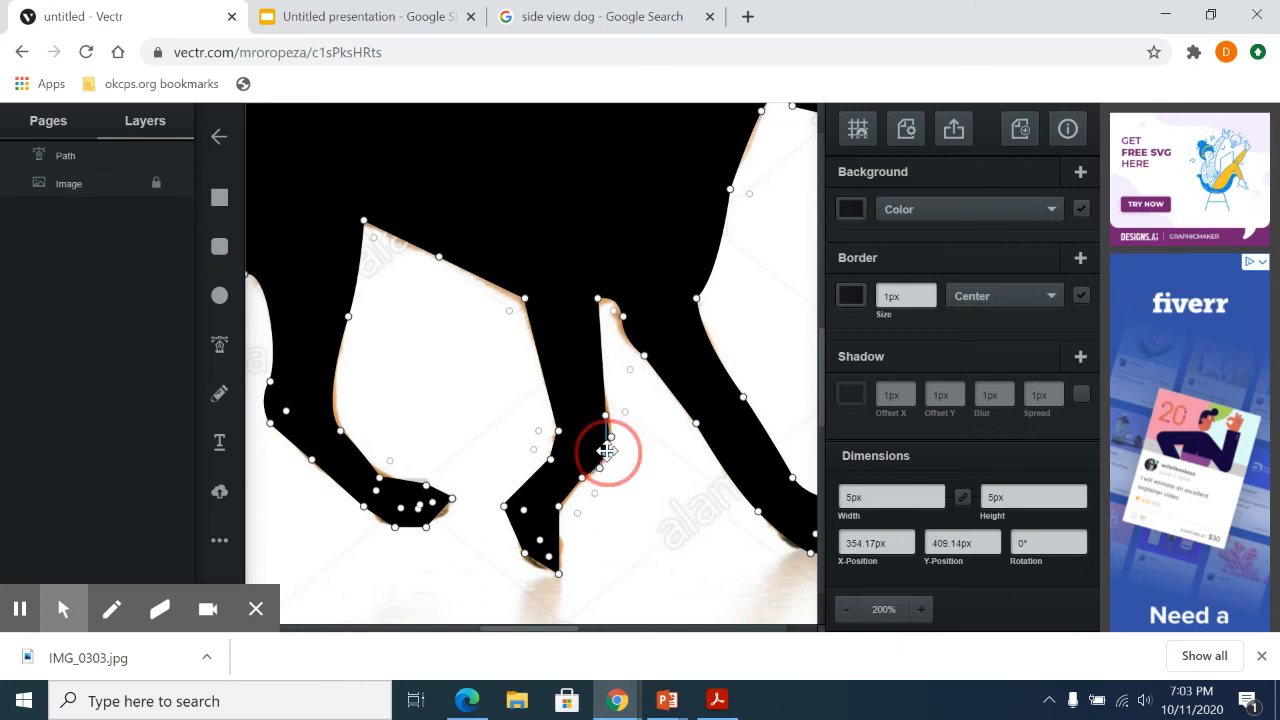
{"action": "left_click_drag", "start_coordinate": [606, 415], "coordinate": [585, 491]}
{"action": "left_click", "coordinate": [611, 455]}
{"action": "left_click", "coordinate": [584, 478]}
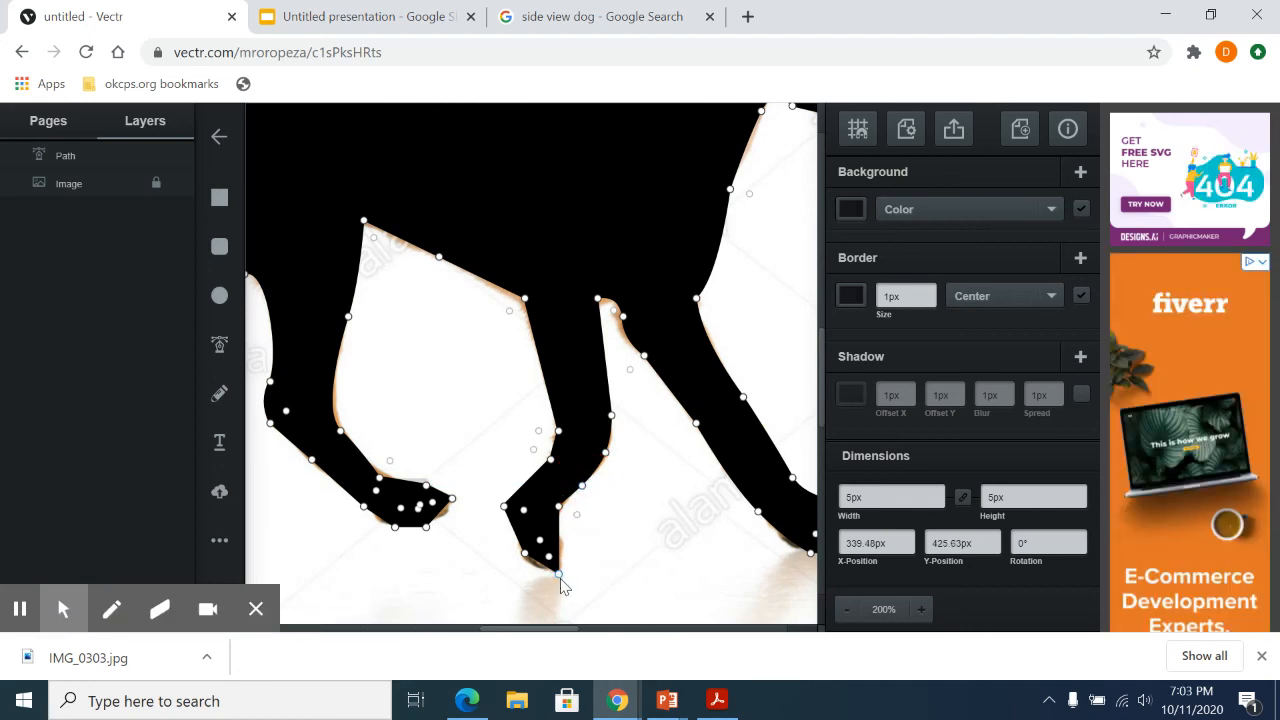
Round the toe of the rearward front paw by curving and shifting its tip node, and finish editing the path's nodes
{"action": "left_click", "coordinate": [523, 553]}
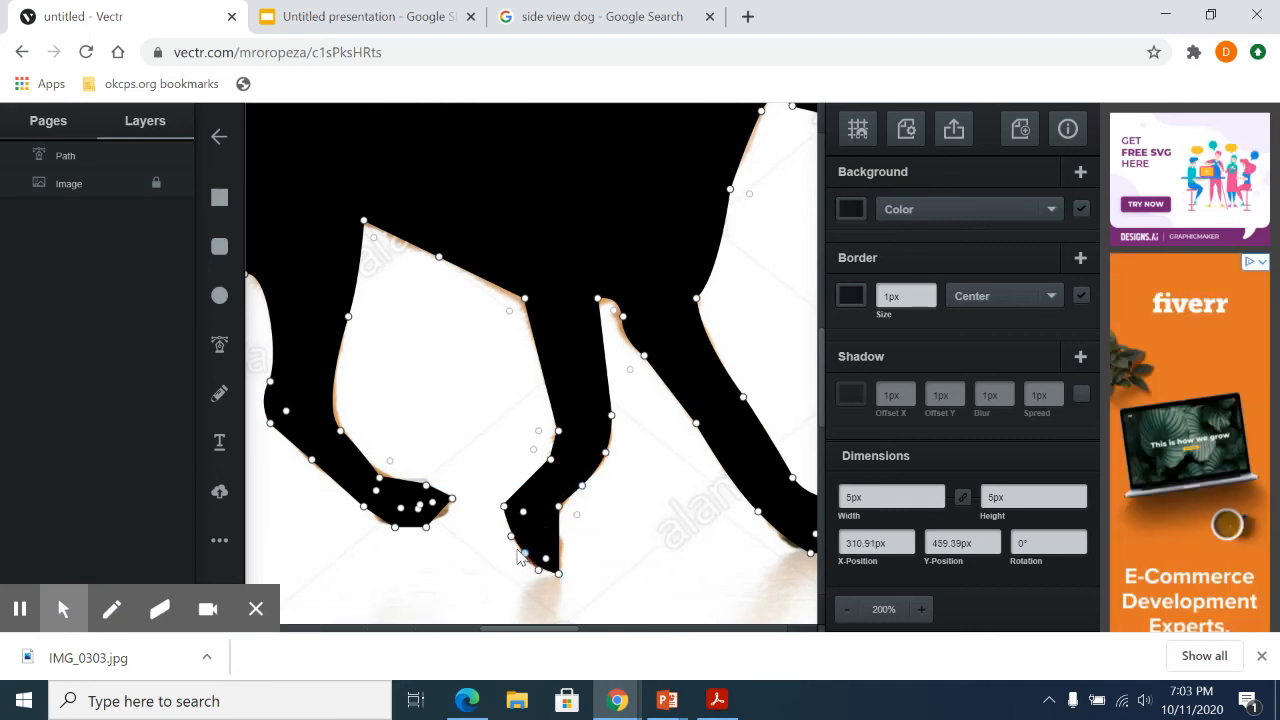
{"action": "left_click", "coordinate": [538, 575]}
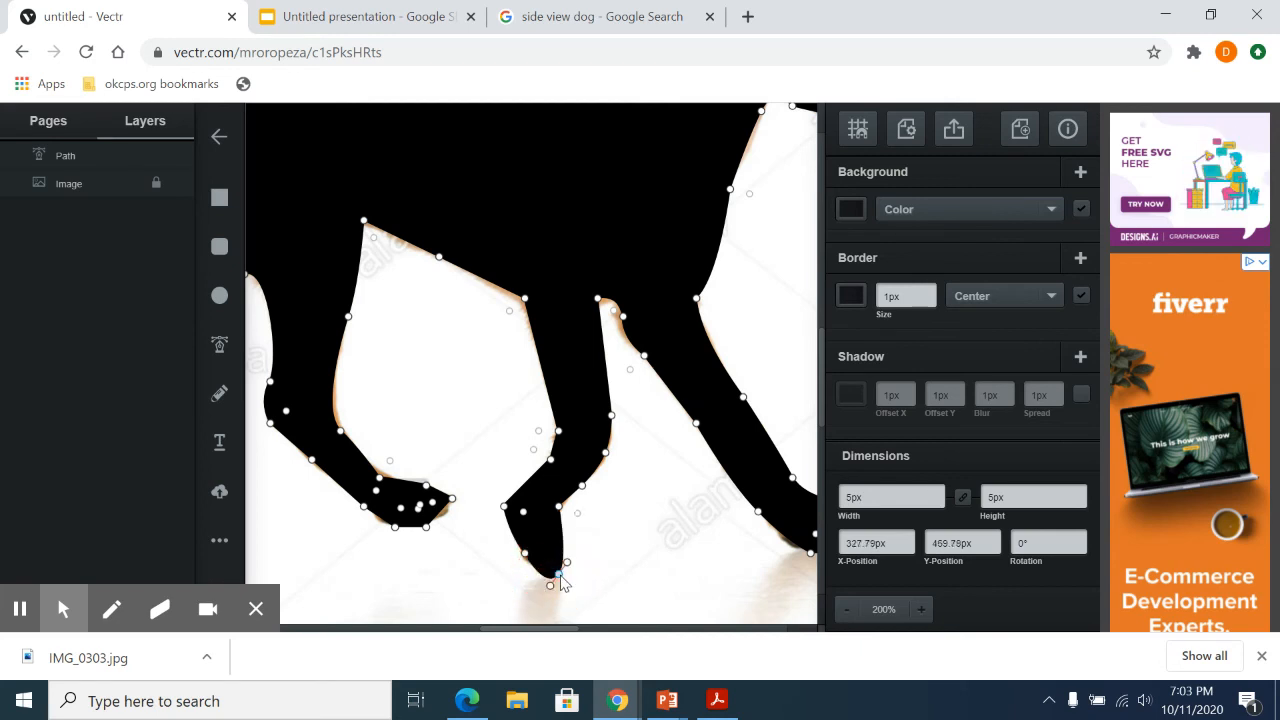
{"action": "left_click", "coordinate": [558, 566]}
{"action": "left_click_drag", "start_coordinate": [558, 566], "coordinate": [561, 554]}
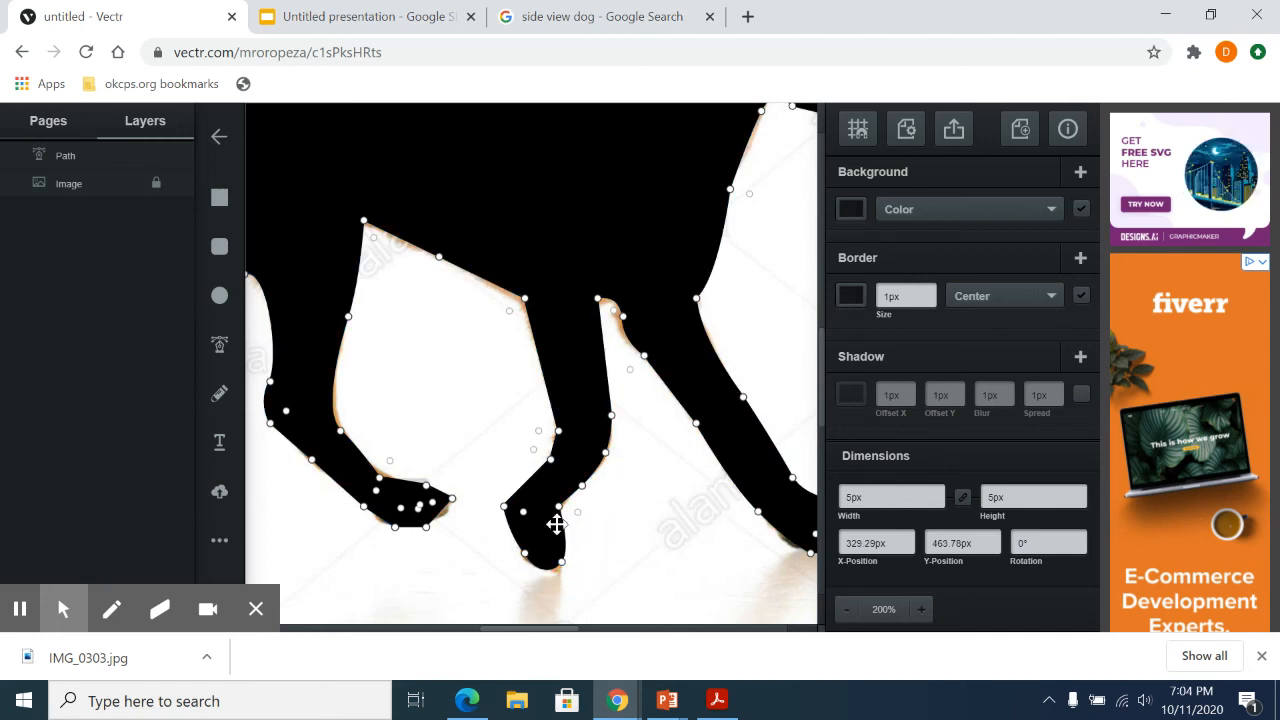
{"action": "left_click", "coordinate": [822, 606]}
{"action": "left_click", "coordinate": [845, 612]}
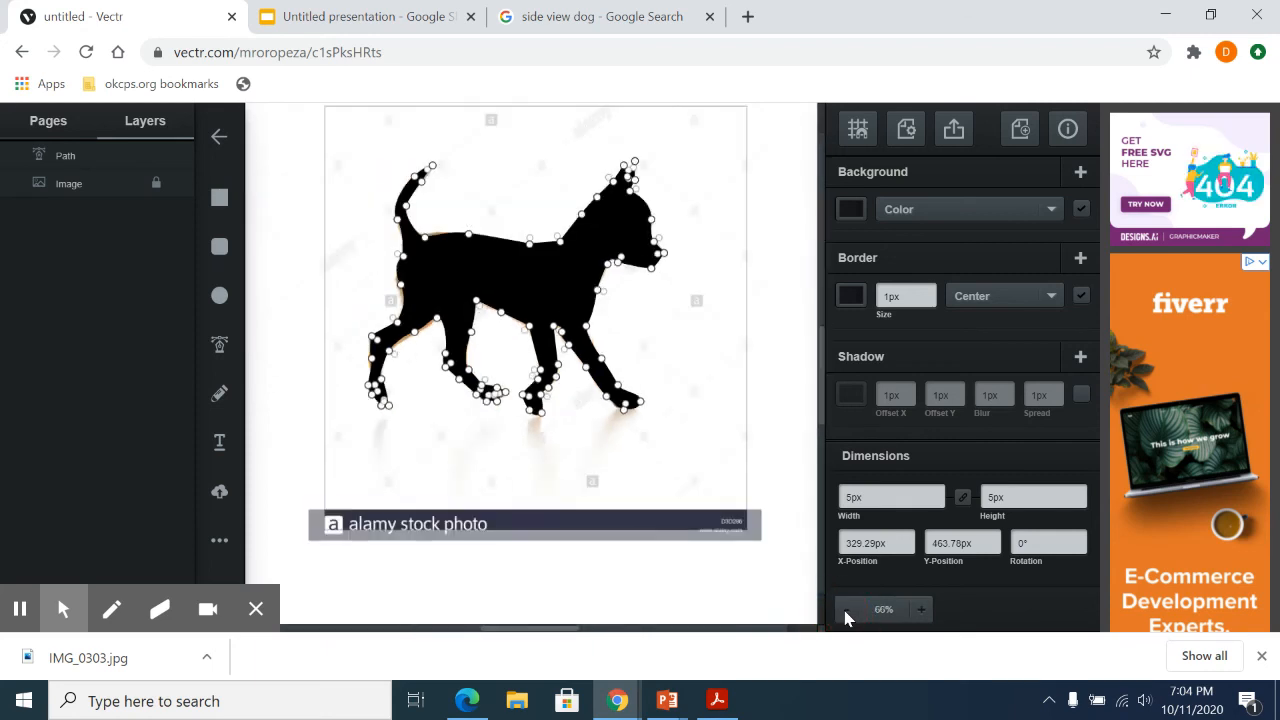
{"action": "left_click", "coordinate": [787, 376]}
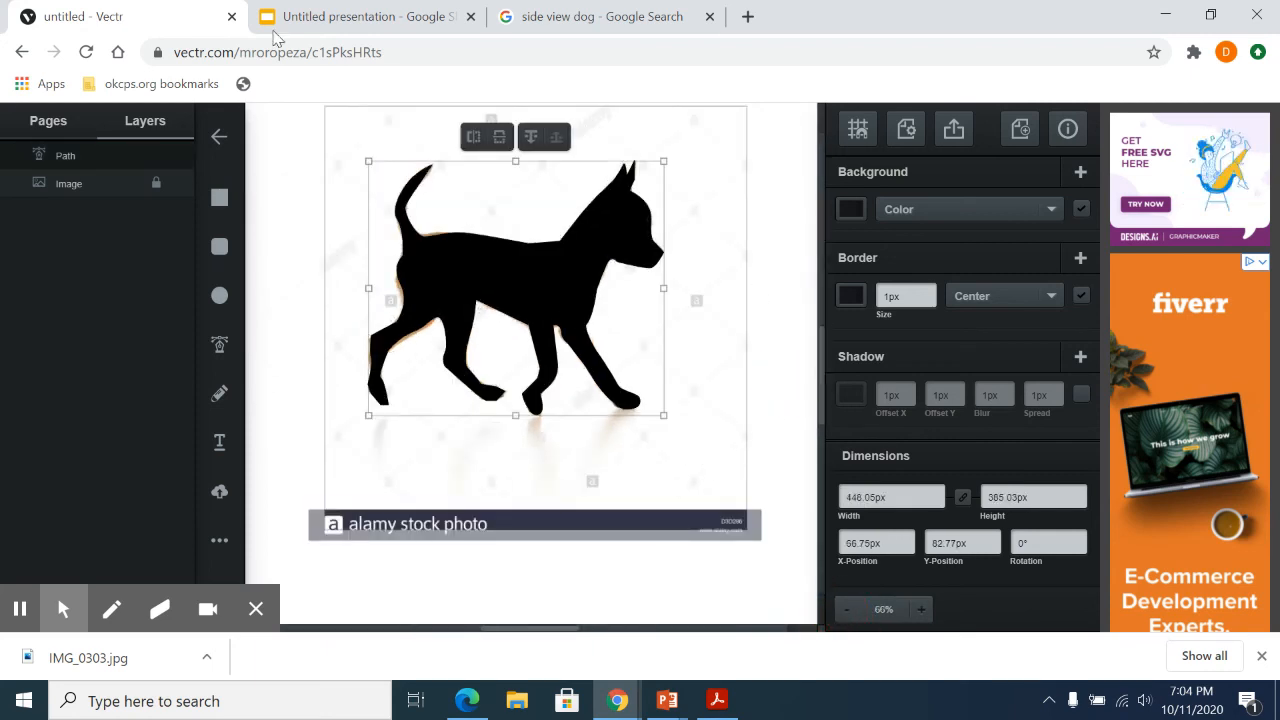
Delete the dog photo's Image layer, keeping only the silhouette path
{"action": "left_click", "coordinate": [65, 188]}
{"action": "left_click", "coordinate": [66, 157]}
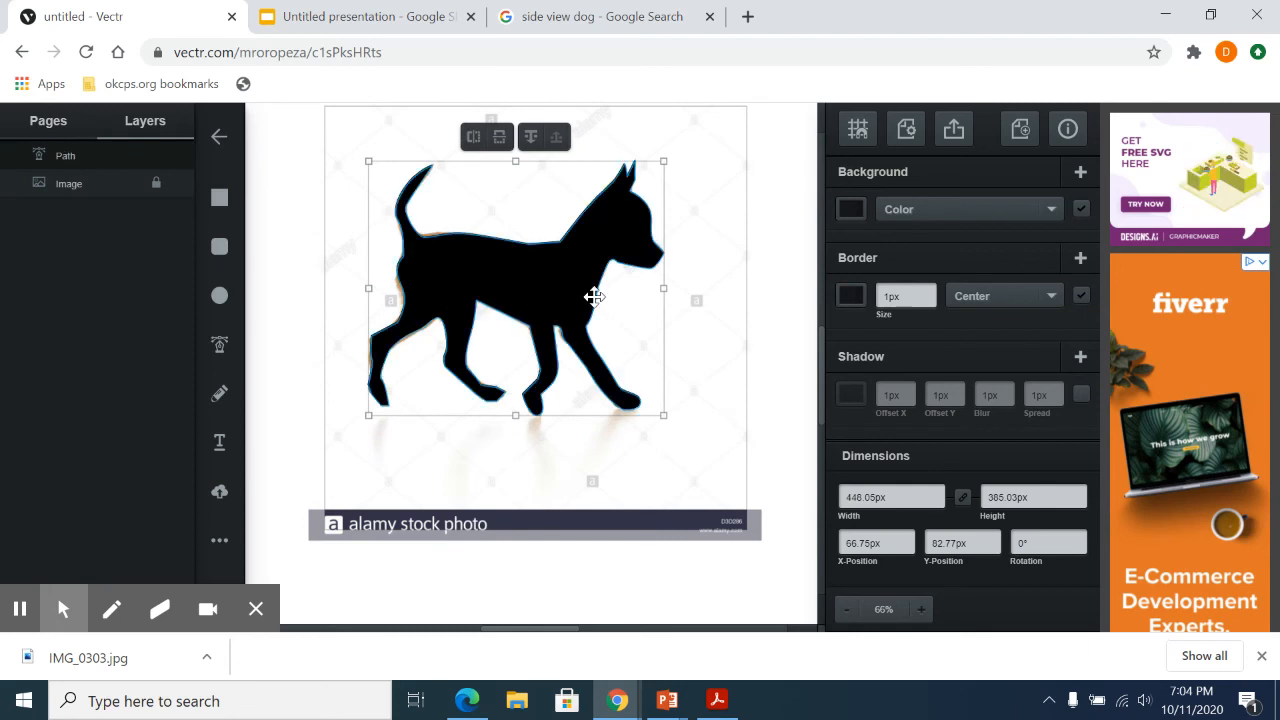
{"action": "left_click", "coordinate": [79, 182]}
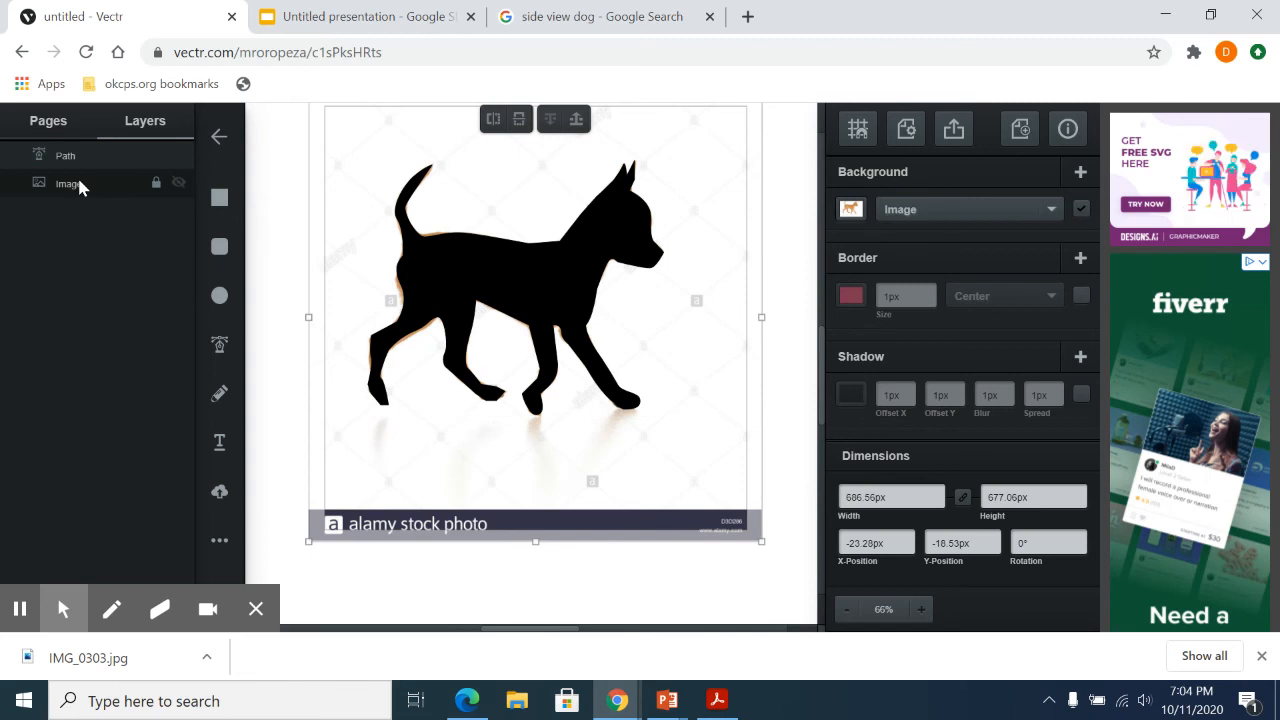
{"action": "right_click", "coordinate": [79, 182]}
{"action": "left_click", "coordinate": [113, 196]}
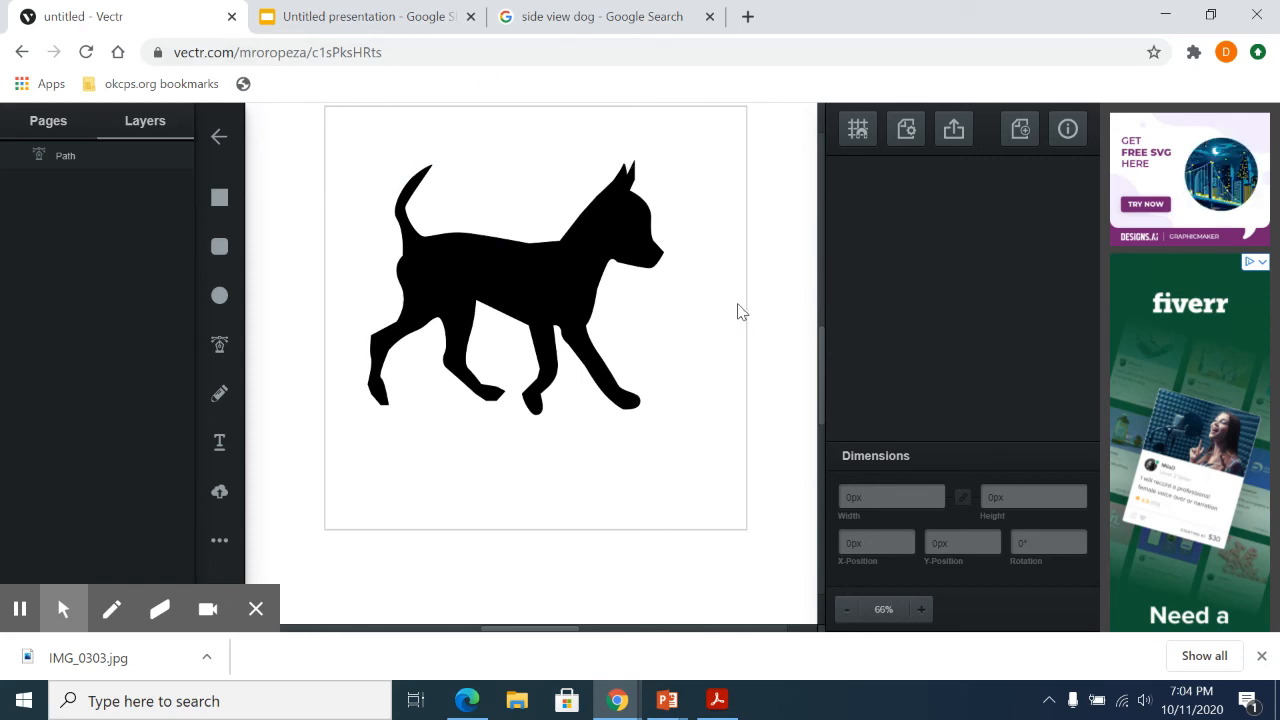
Open the export settings for the silhouette page and choose jpg as the file format
{"action": "left_click", "coordinate": [953, 128]}
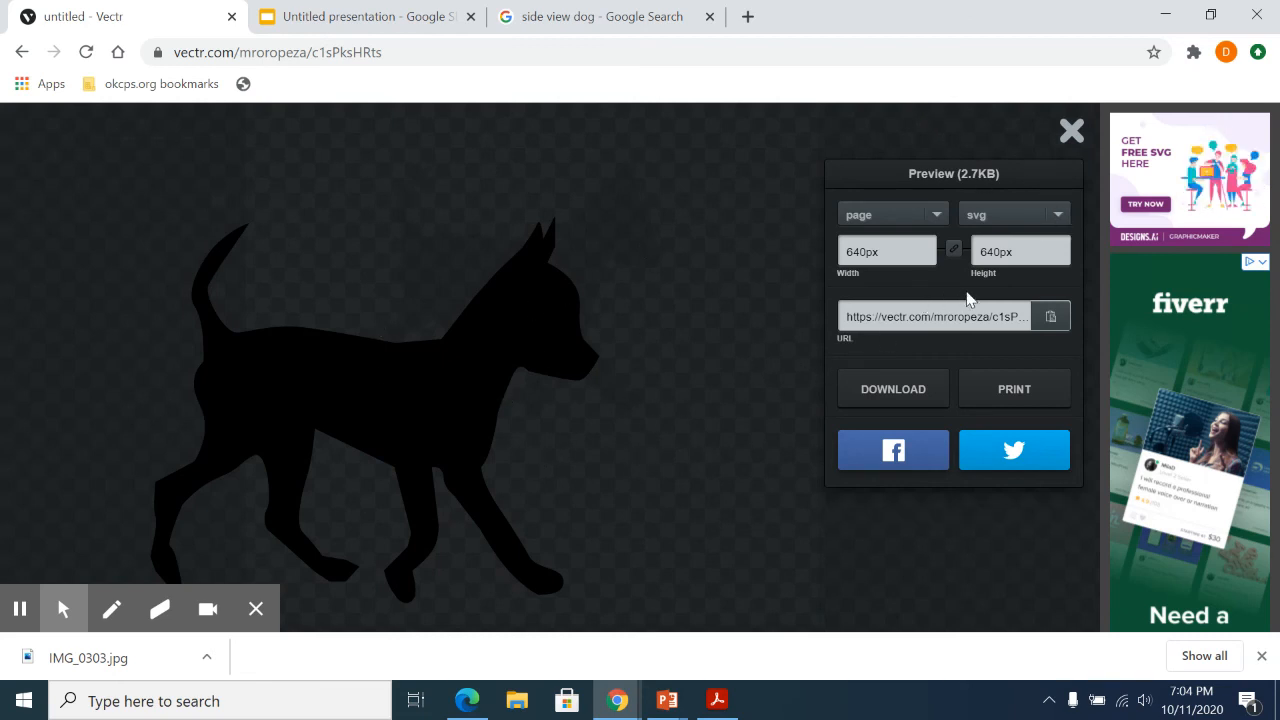
{"action": "left_click", "coordinate": [1058, 216]}
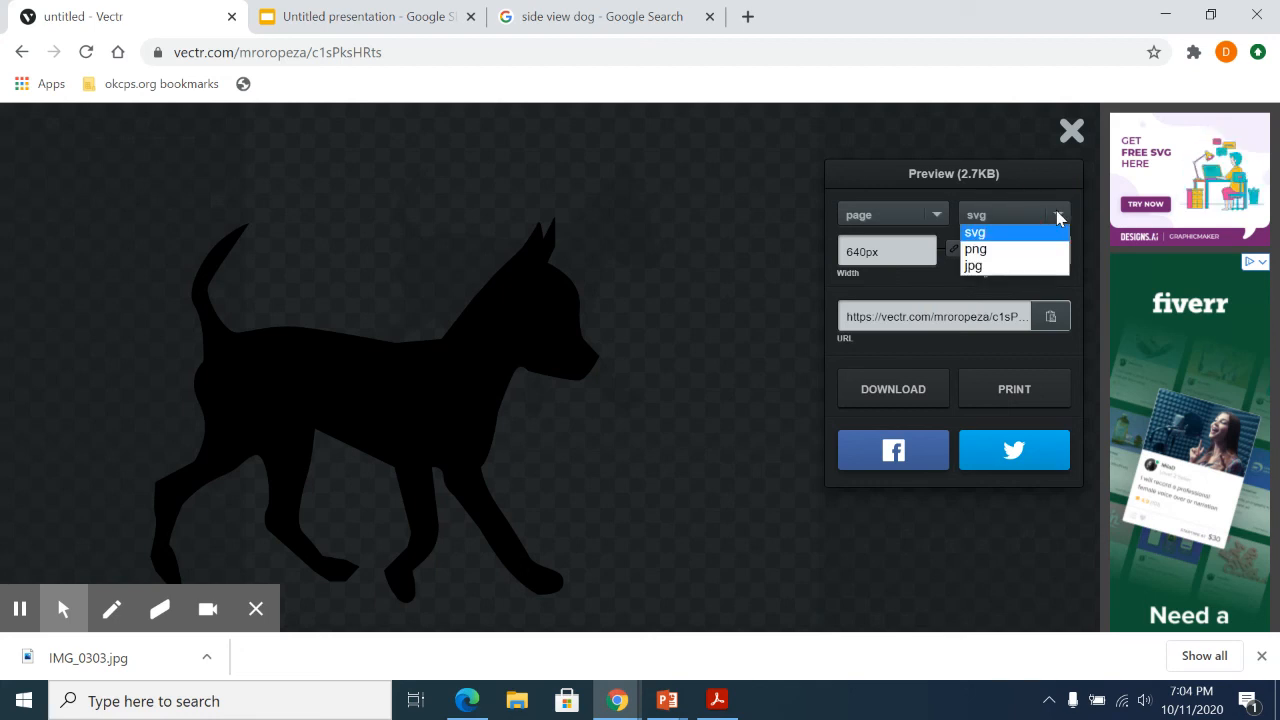
{"action": "left_click", "coordinate": [1013, 268]}
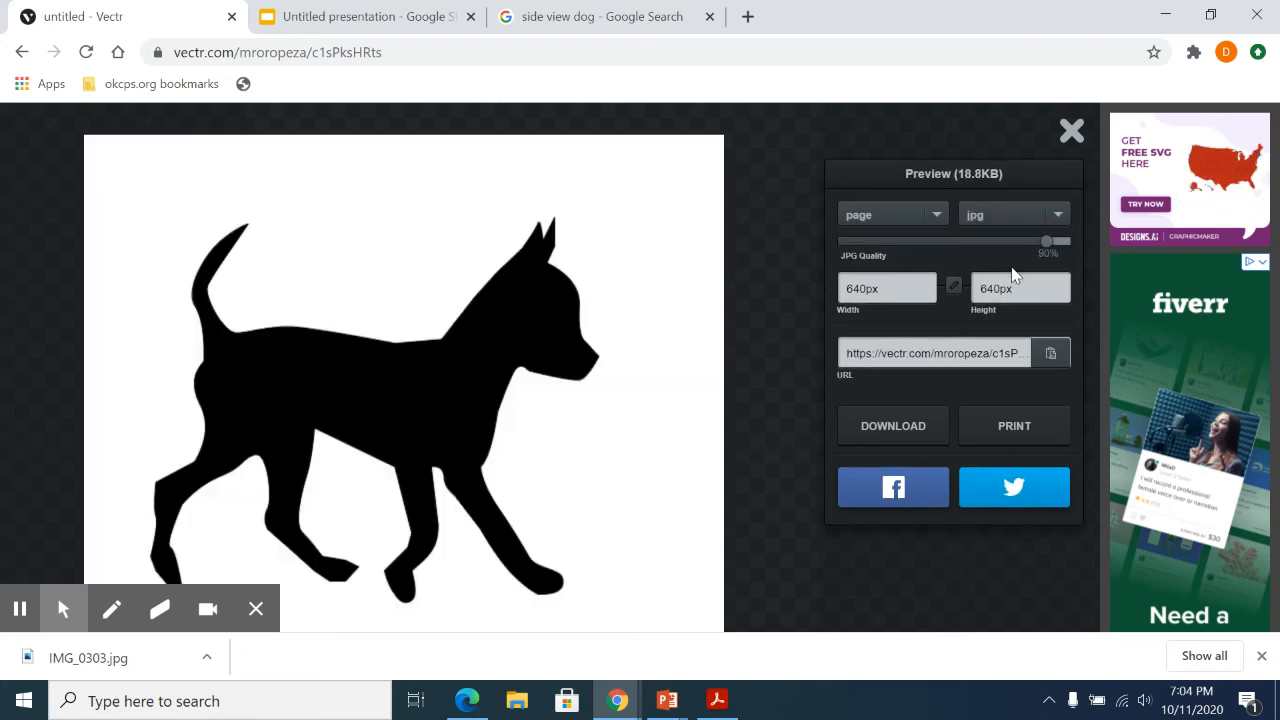